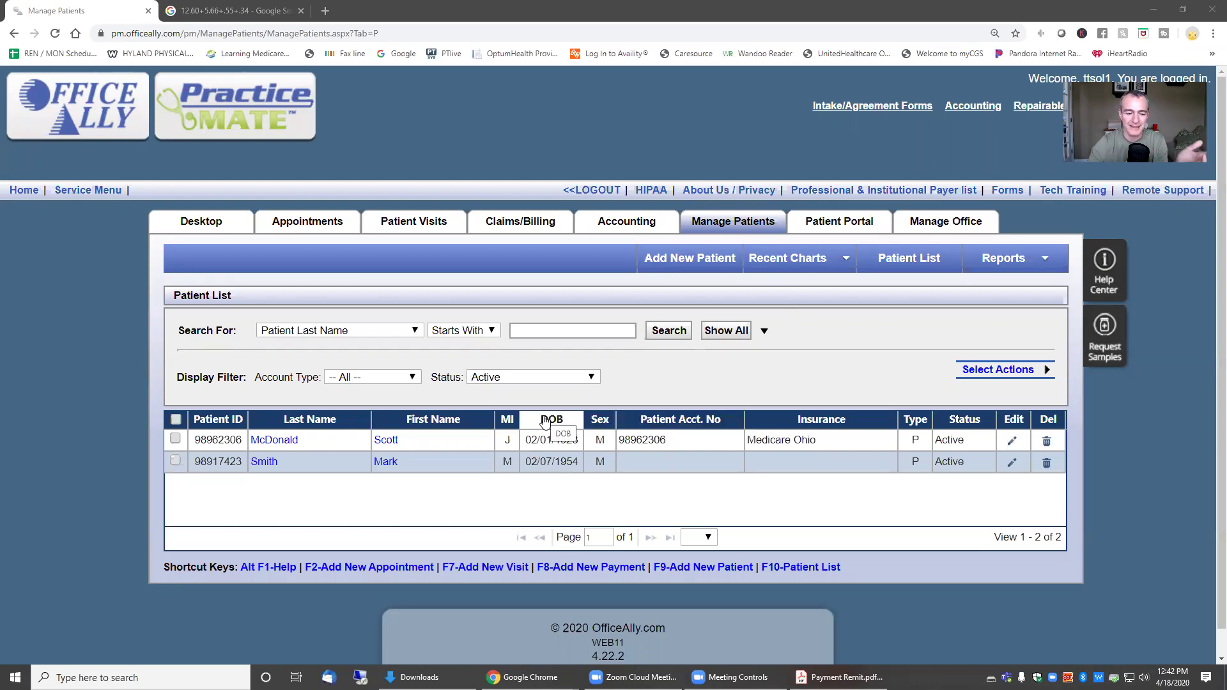
# Create a new visit from the patient's template with the visit date changed to 4/01/2020
pyautogui.click(547, 439)
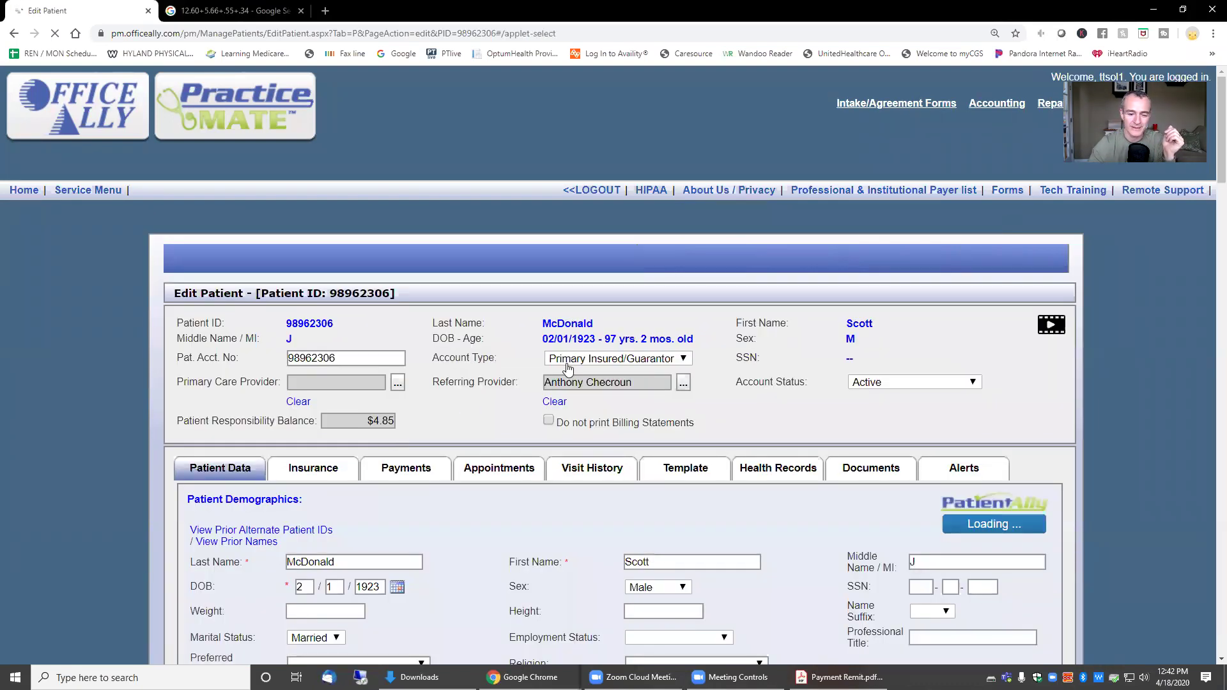
pyautogui.click(689, 473)
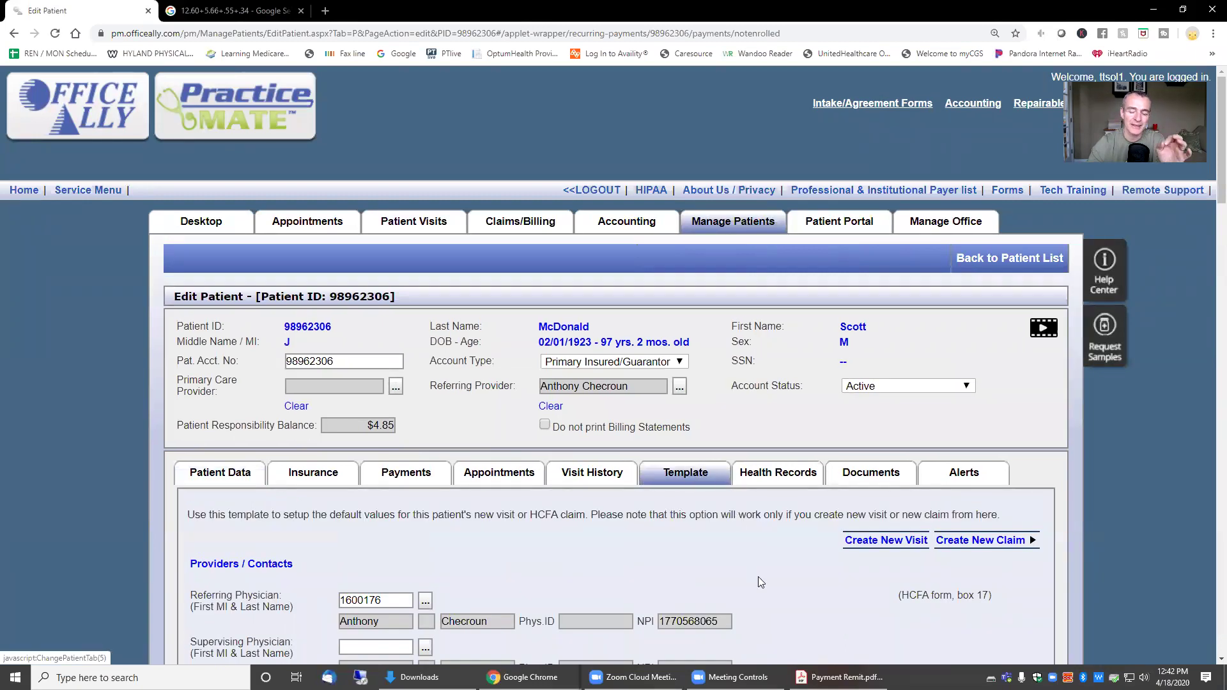
pyautogui.scroll(-1, 828, 574)
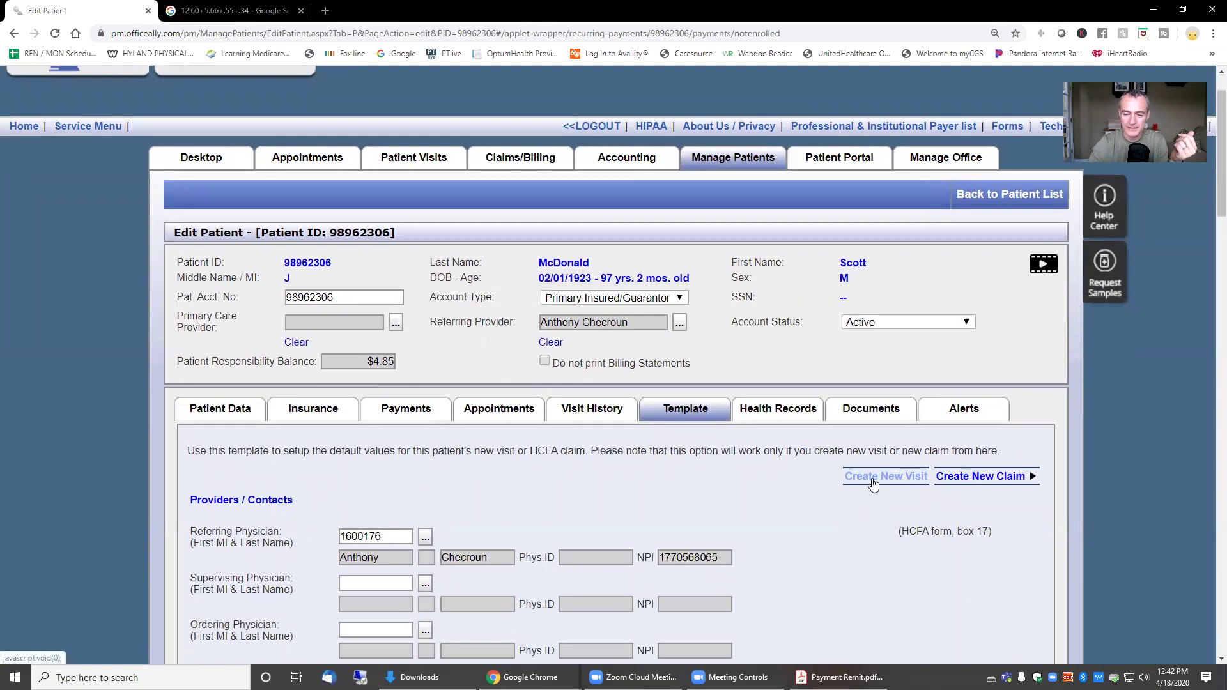
pyautogui.click(873, 477)
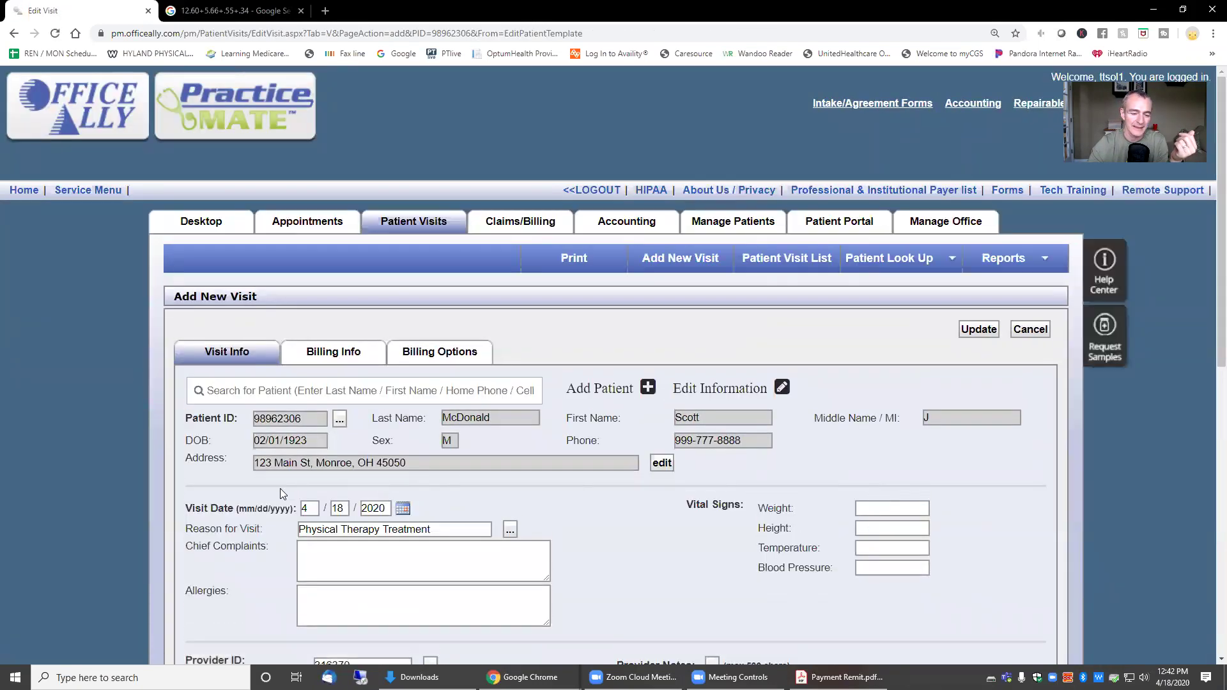
pyautogui.write('0')
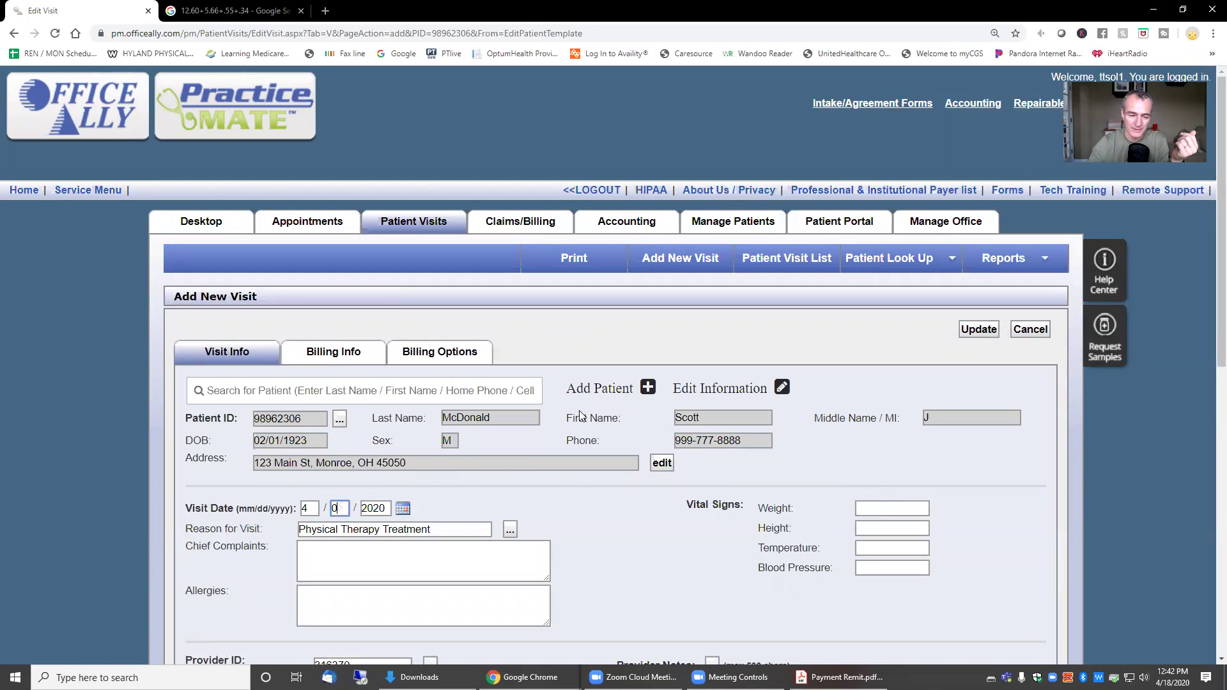
pyautogui.write('1')
pyautogui.press('Tab')
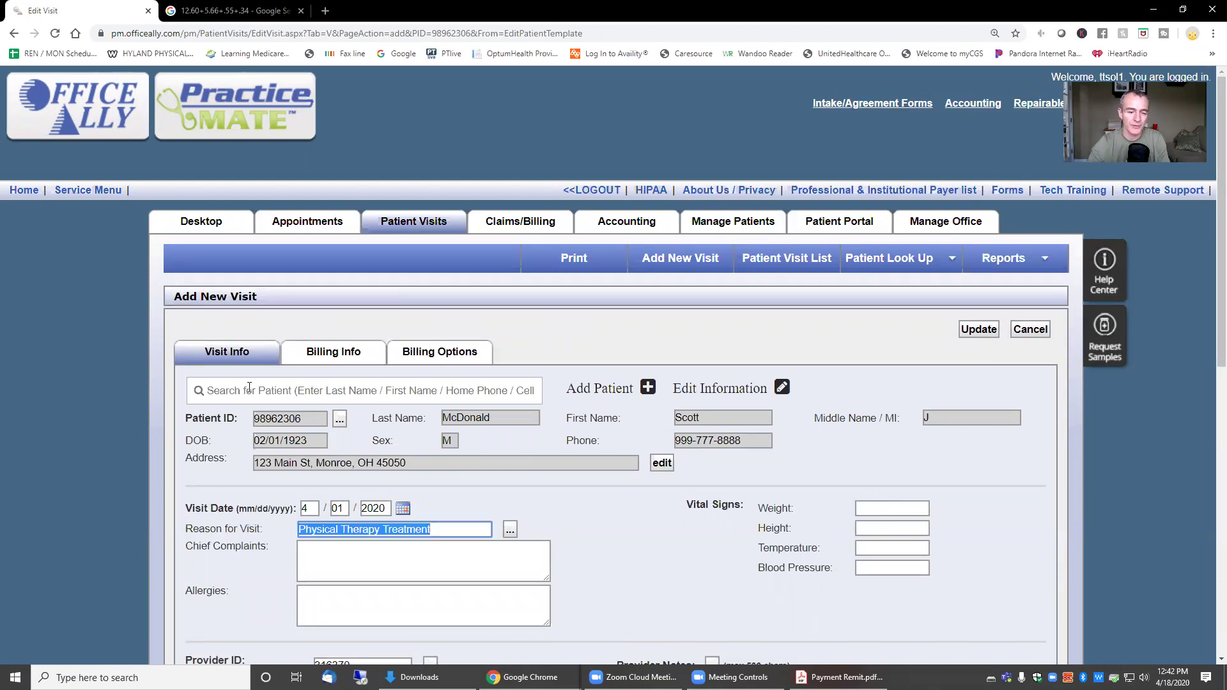
# Set place of service to 11 and remove the KX and 59 modifiers, keeping only GP
pyautogui.click(348, 357)
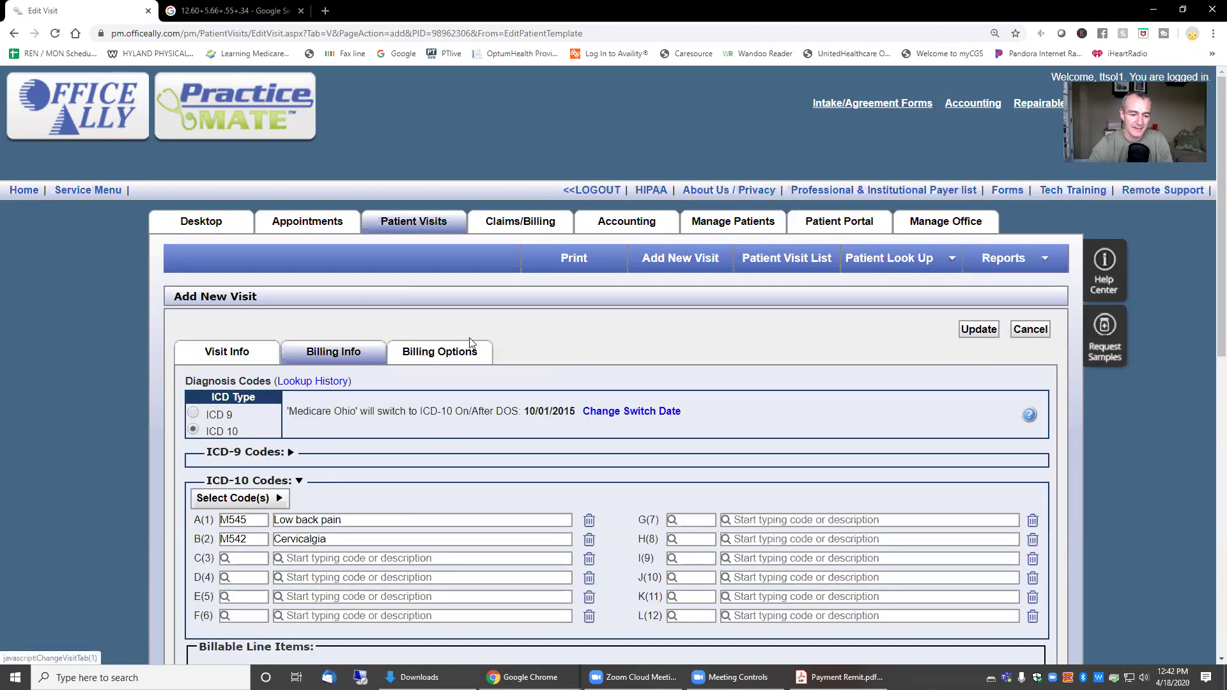
pyautogui.scroll(-6, 428, 414)
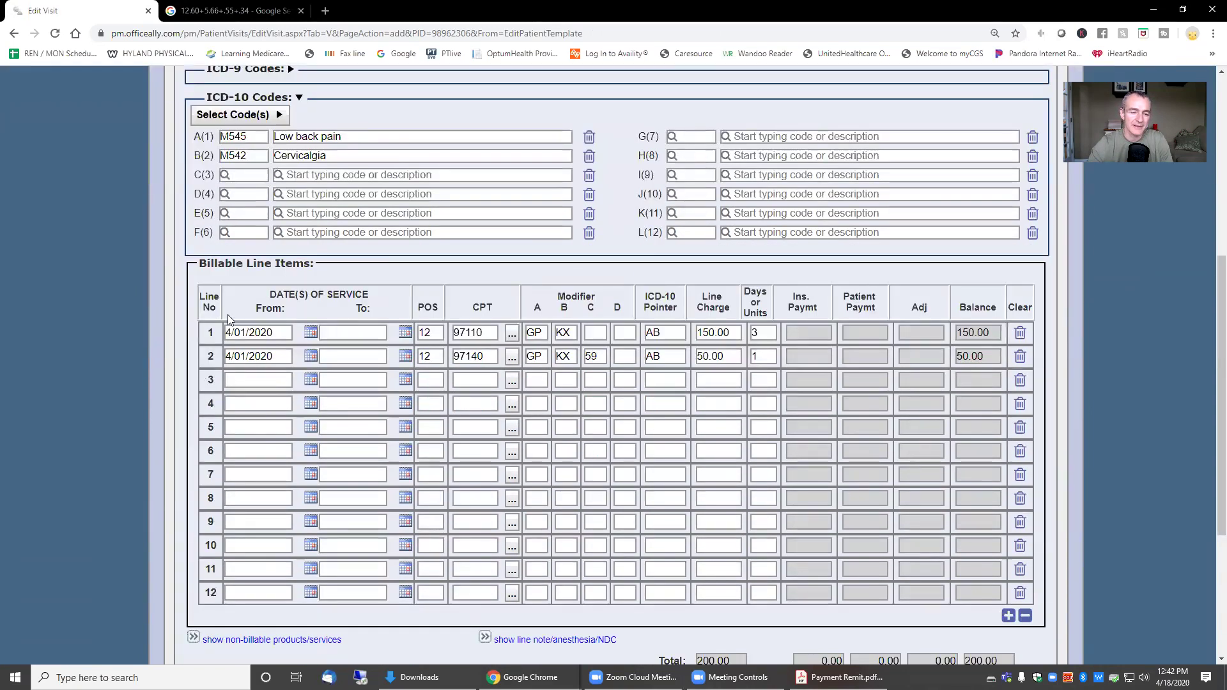
pyautogui.write('11')
pyautogui.doubleClick(432, 356)
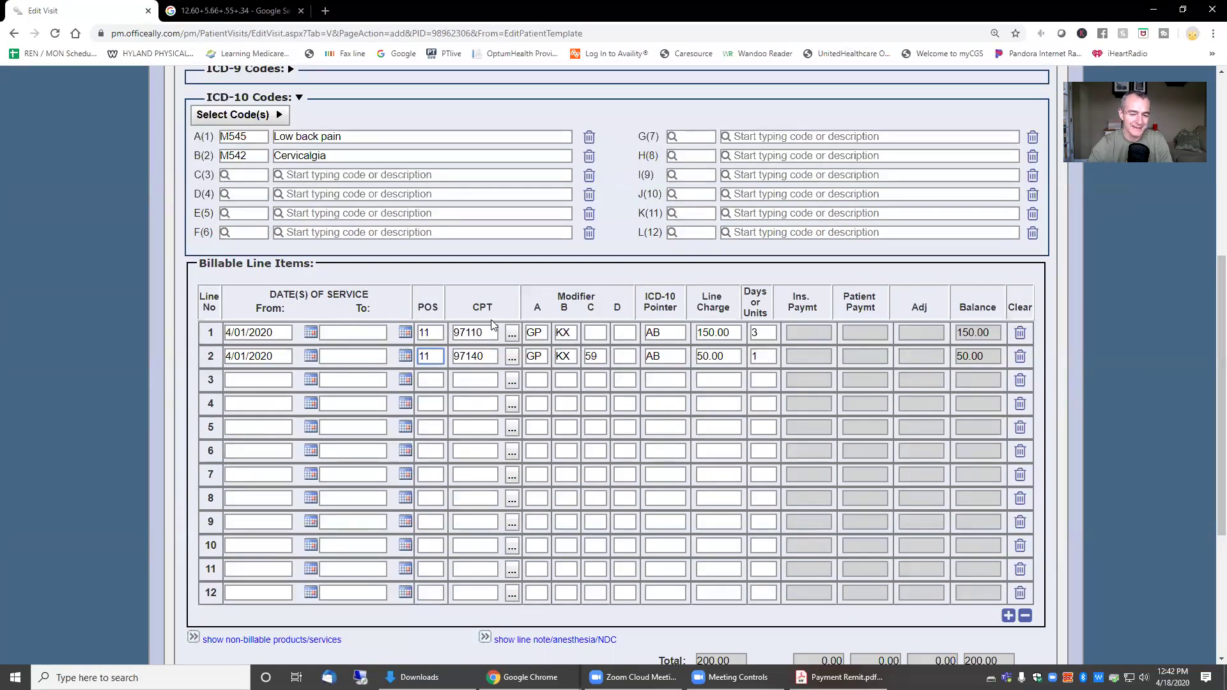
pyautogui.doubleClick(572, 332)
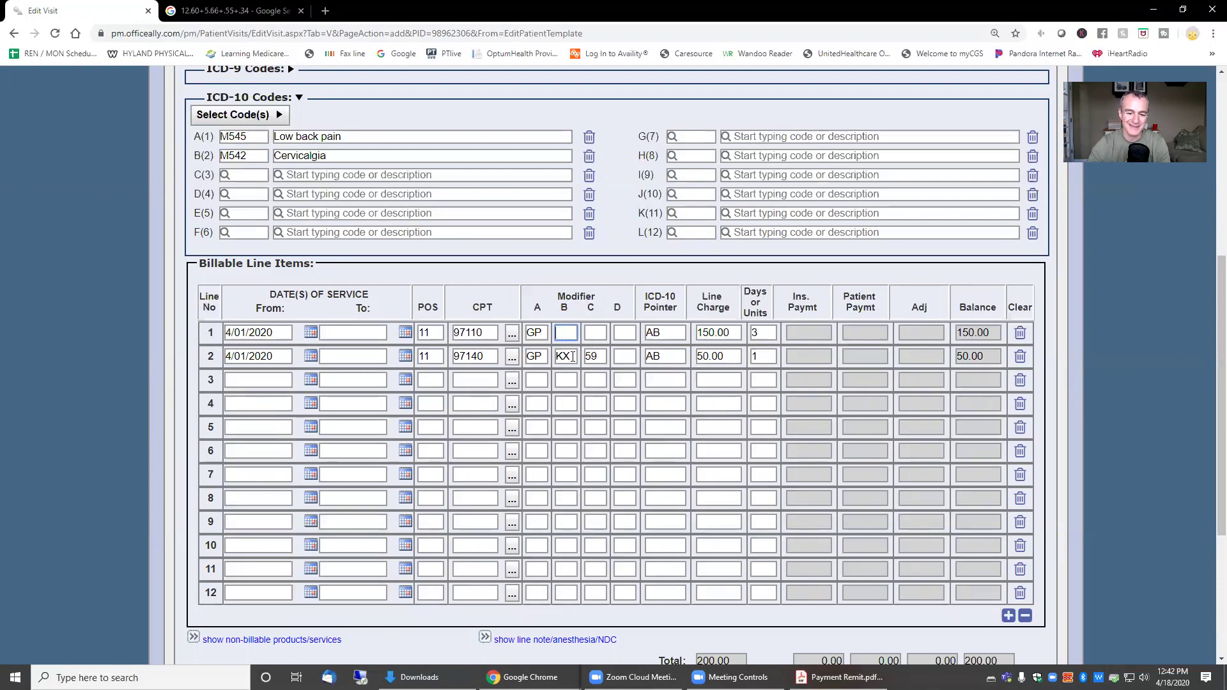
pyautogui.doubleClick(566, 356)
pyautogui.press('BackSpace')
pyautogui.click(591, 361)
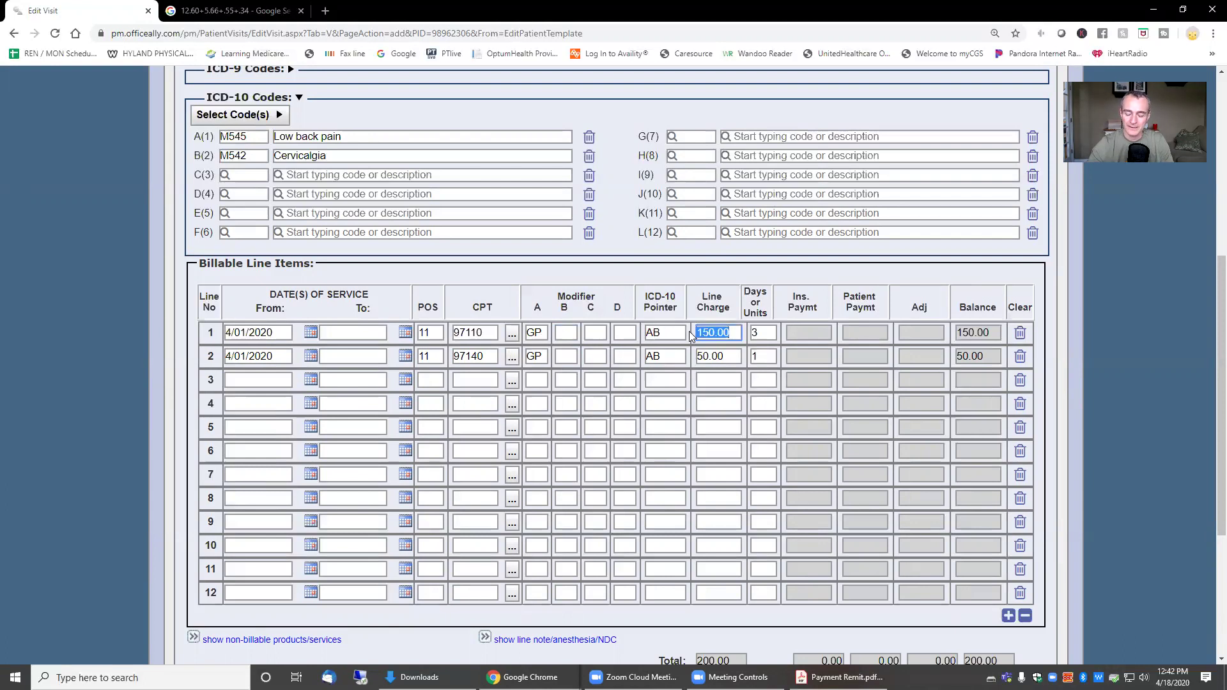
# Enter line charges of 120 and 40 and save the visit
pyautogui.write('120')
pyautogui.press('Tab')
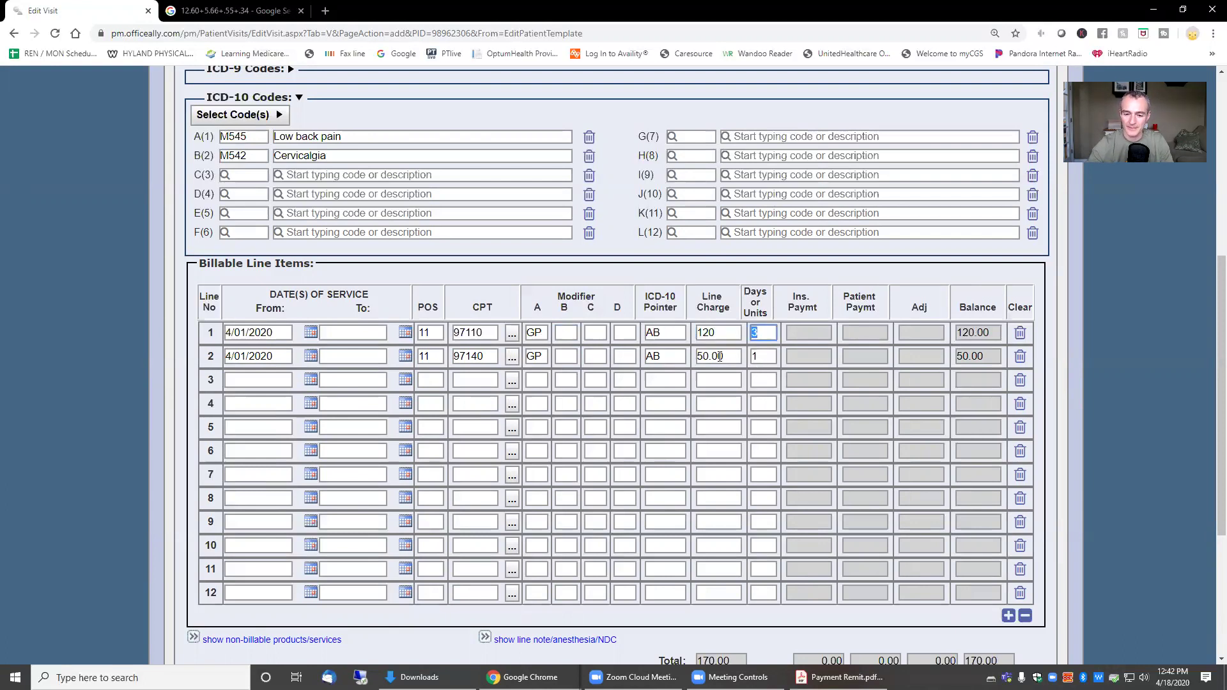
pyautogui.moveTo(724, 356); pyautogui.dragTo(686, 356)
pyautogui.write('40')
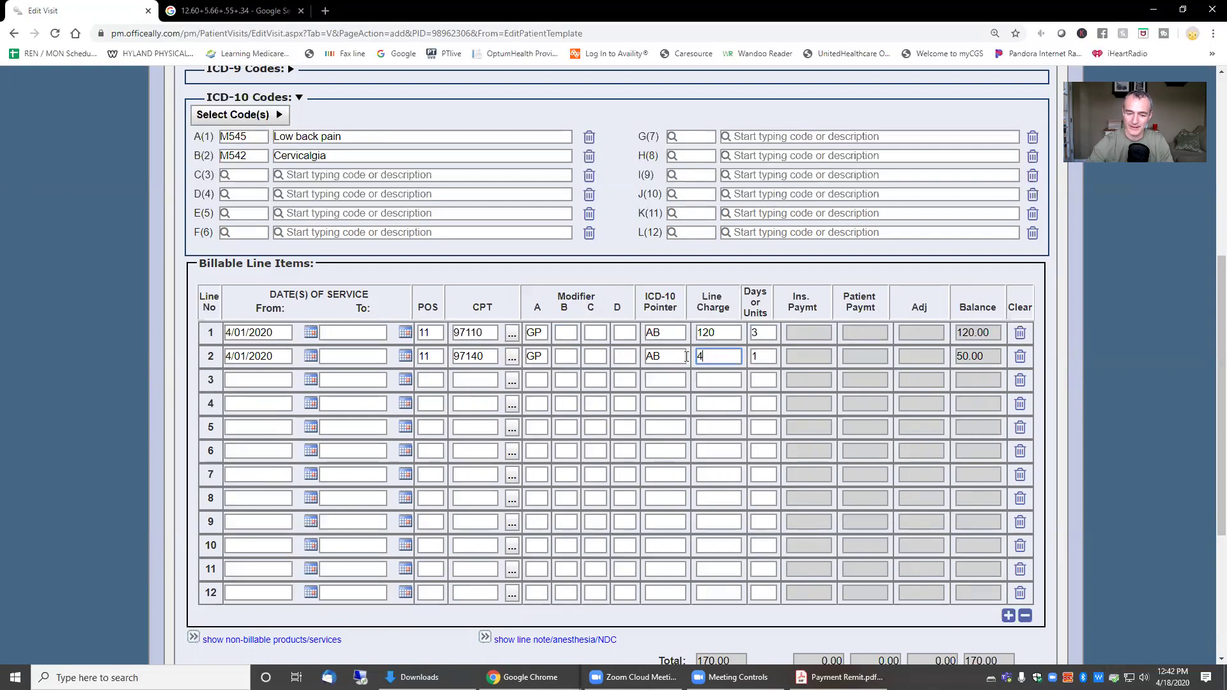
pyautogui.press('Tab')
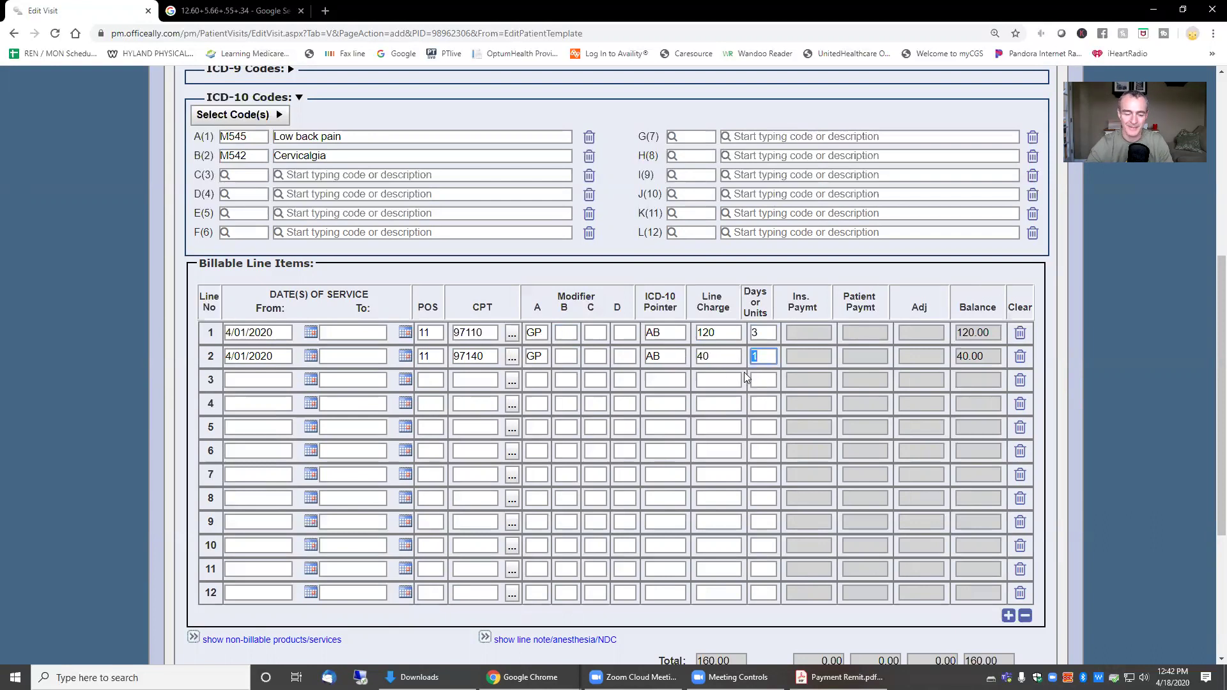
pyautogui.scroll(-4, 782, 418)
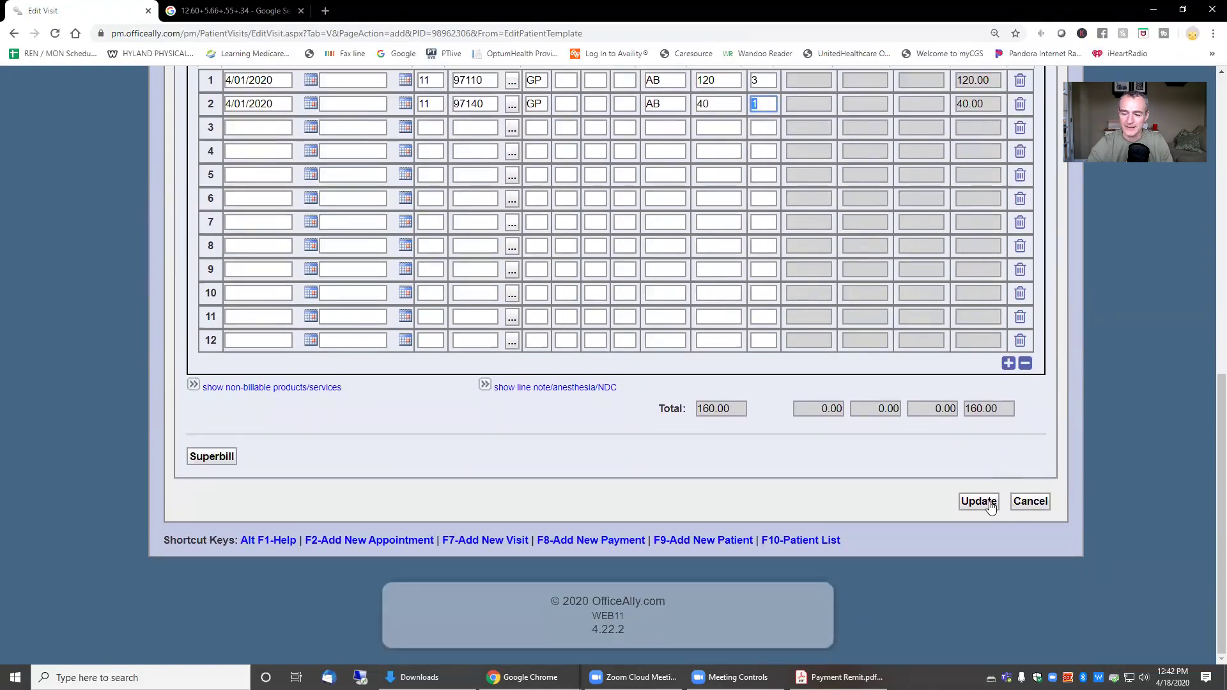
pyautogui.click(979, 503)
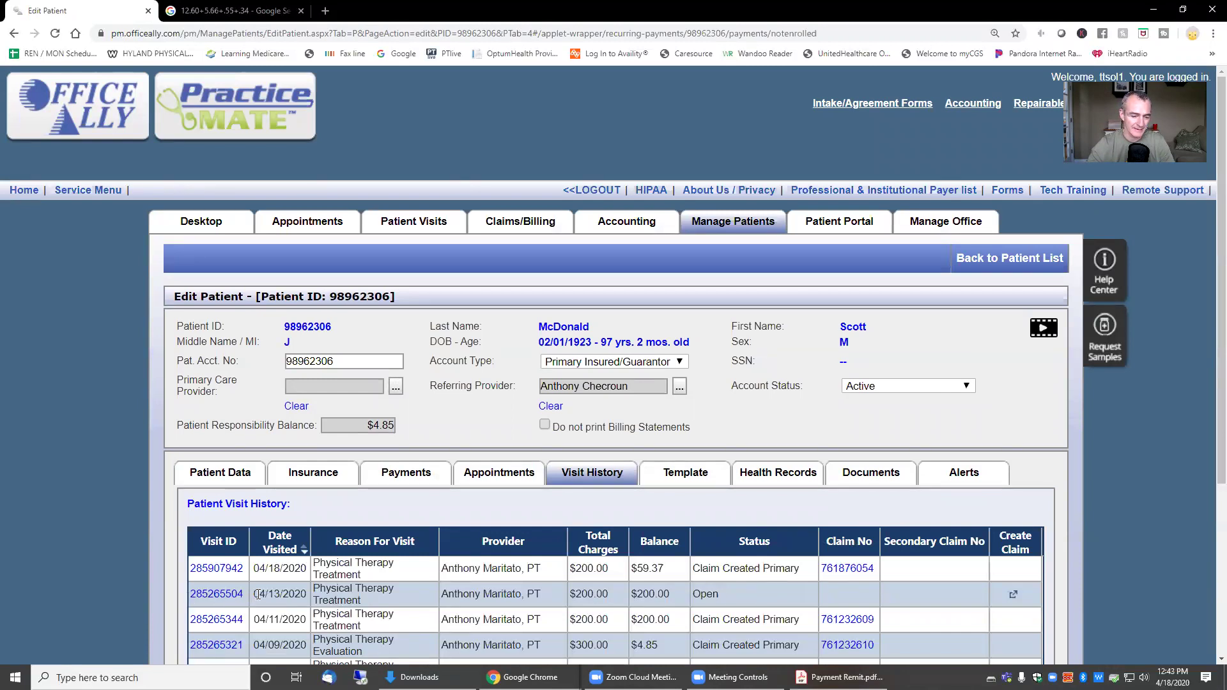
# Check that the 04/01/2020 visit shows 160.00 charges, 160.00 balance and Open status
pyautogui.scroll(-3, 396, 588)
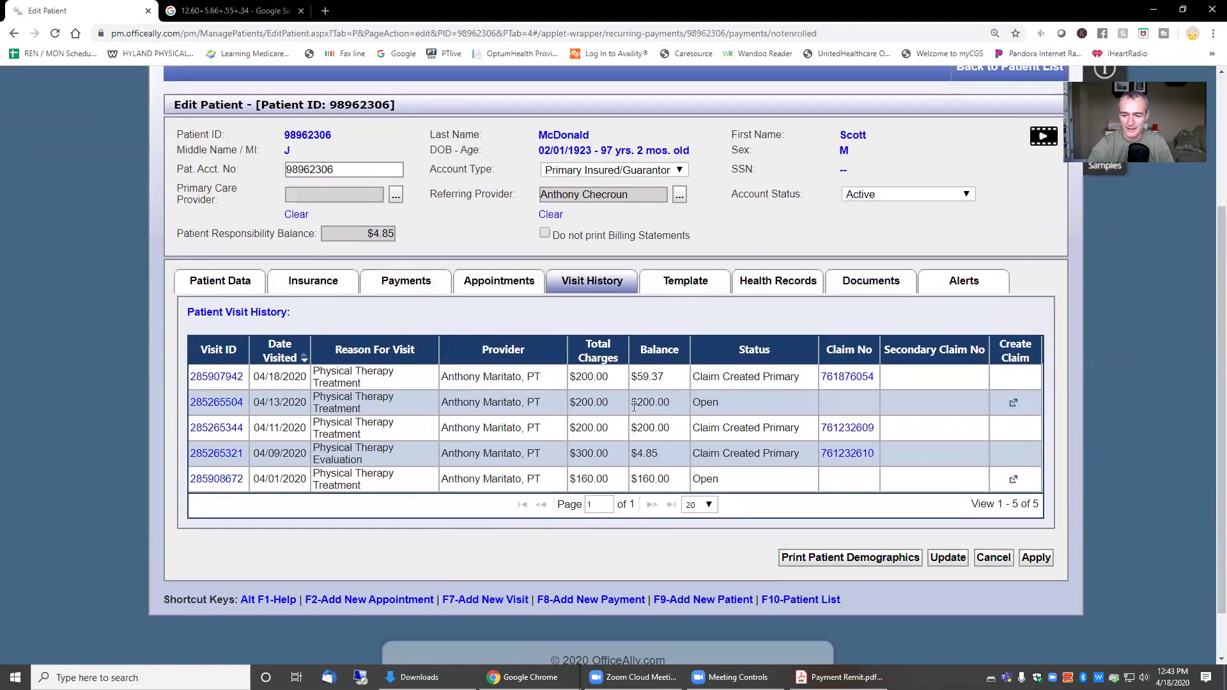
pyautogui.moveTo(721, 402); pyautogui.dragTo(374, 401)
pyautogui.click(255, 401)
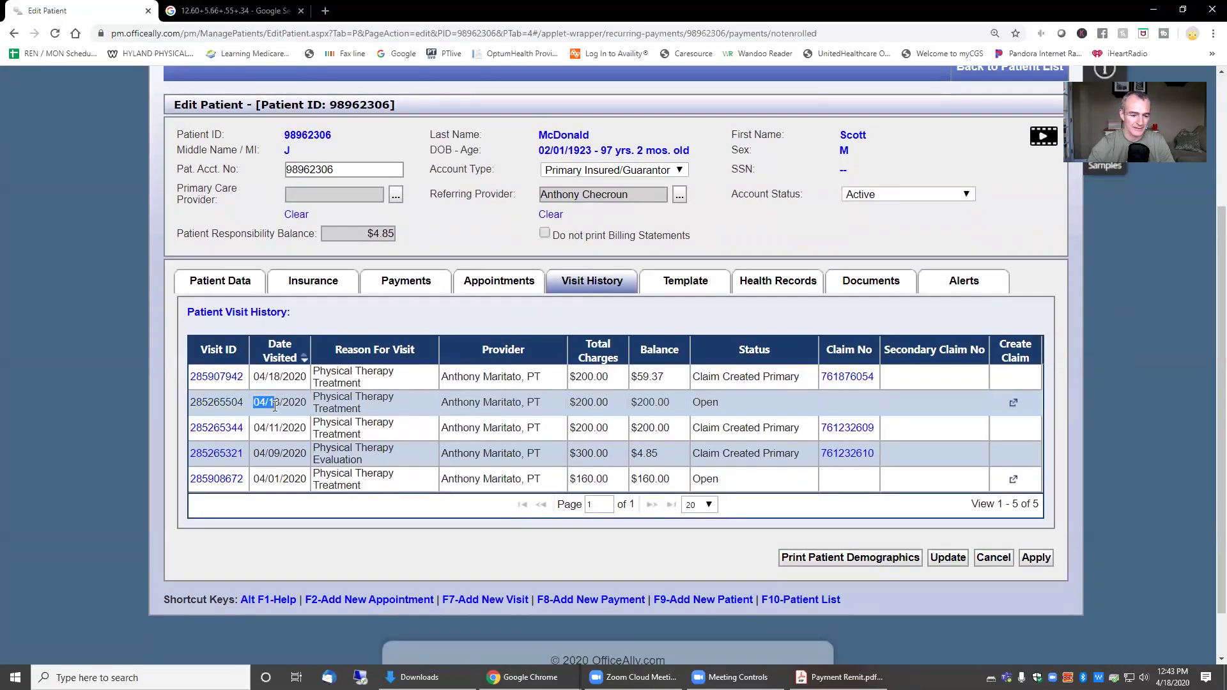
pyautogui.moveTo(254, 478); pyautogui.dragTo(309, 483)
pyautogui.click(713, 478)
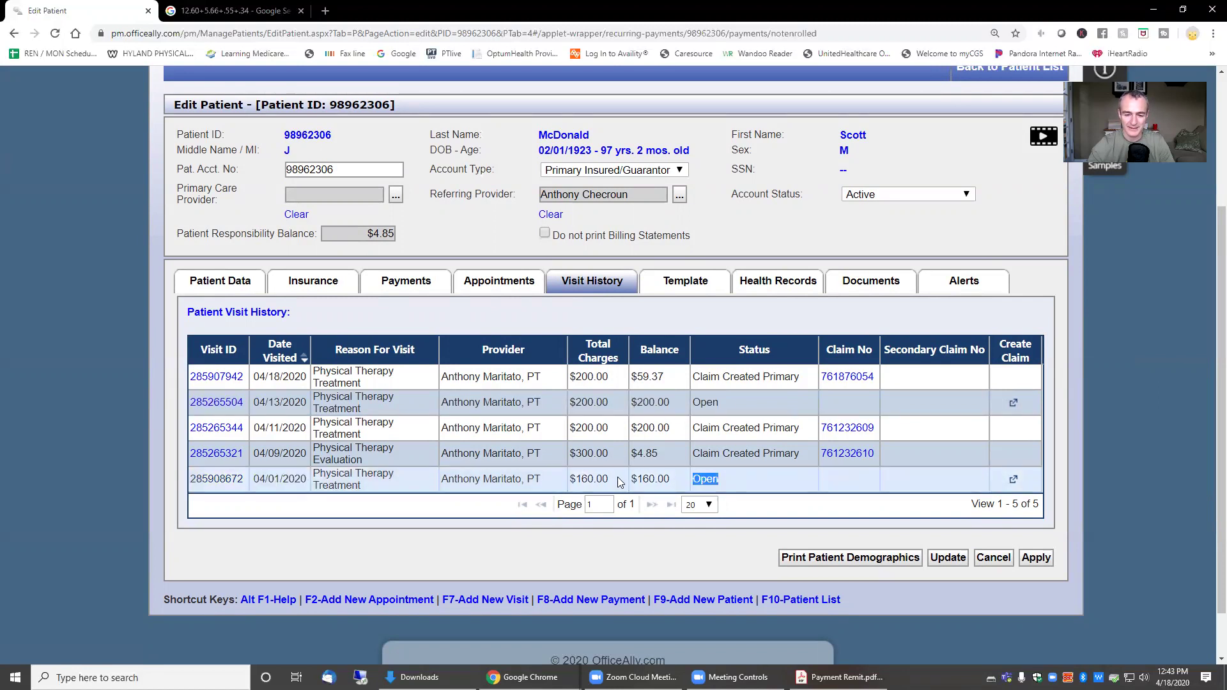
pyautogui.doubleClick(591, 479)
pyautogui.doubleClick(650, 479)
pyautogui.doubleClick(706, 479)
# Go back to the Manage Patients patient list via Claims/Billing
pyautogui.scroll(3, 651, 433)
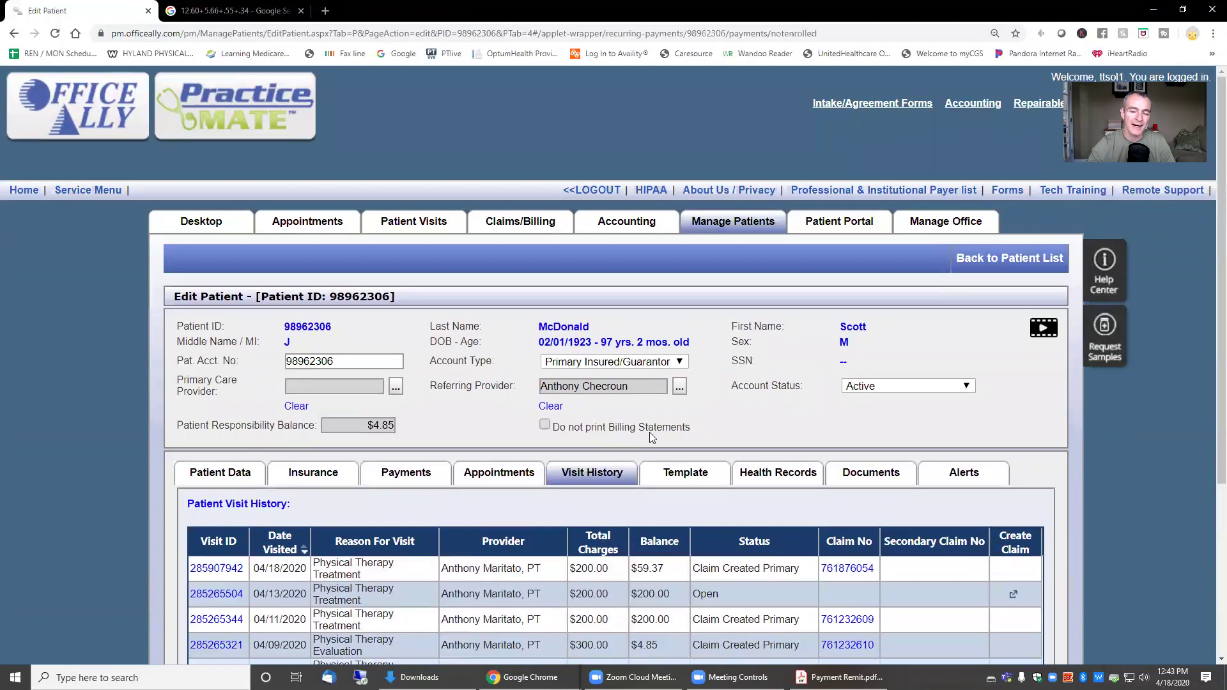
pyautogui.click(530, 219)
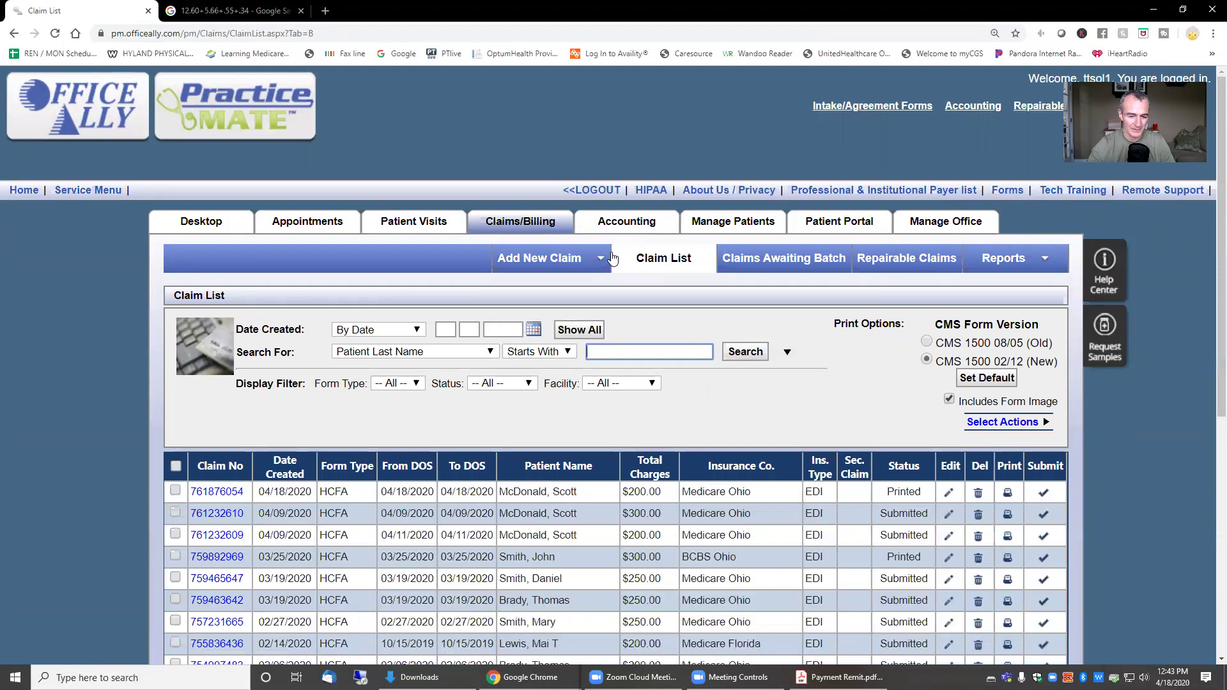
pyautogui.click(757, 221)
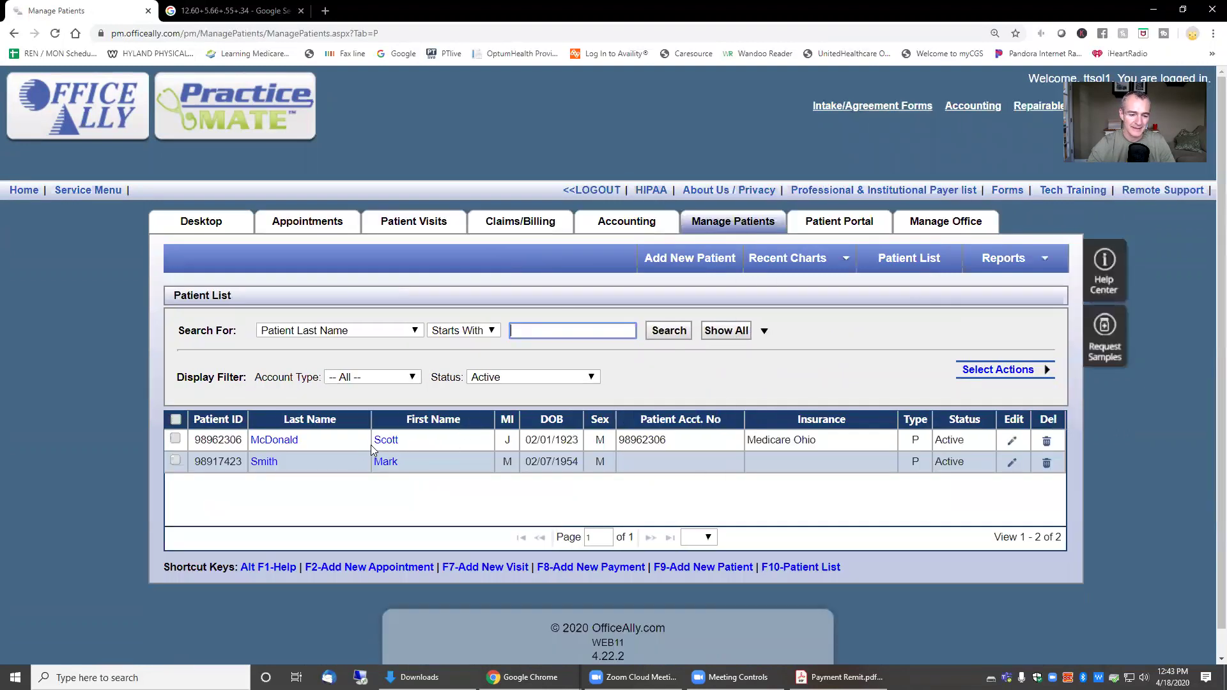
# From the patient's Visit History, create and save a CMS 1500 02/12 (New) claim for the 04/01/2020 visit
pyautogui.click(383, 441)
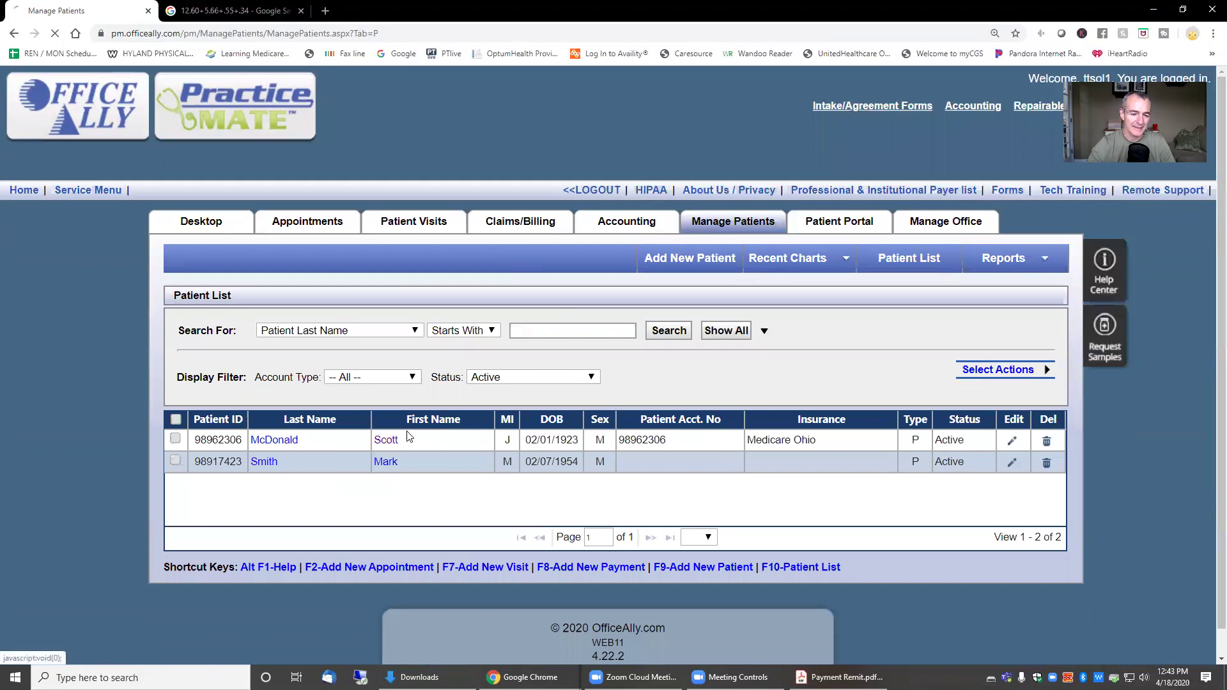
pyautogui.click(616, 407)
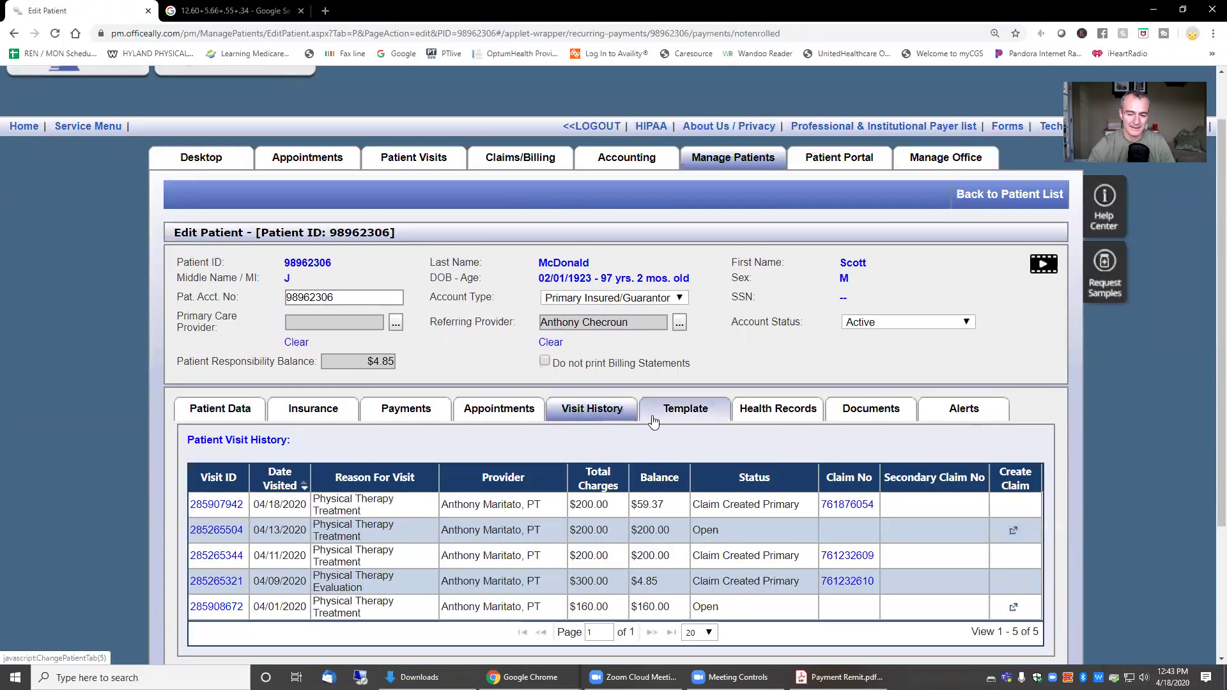
pyautogui.click(1013, 607)
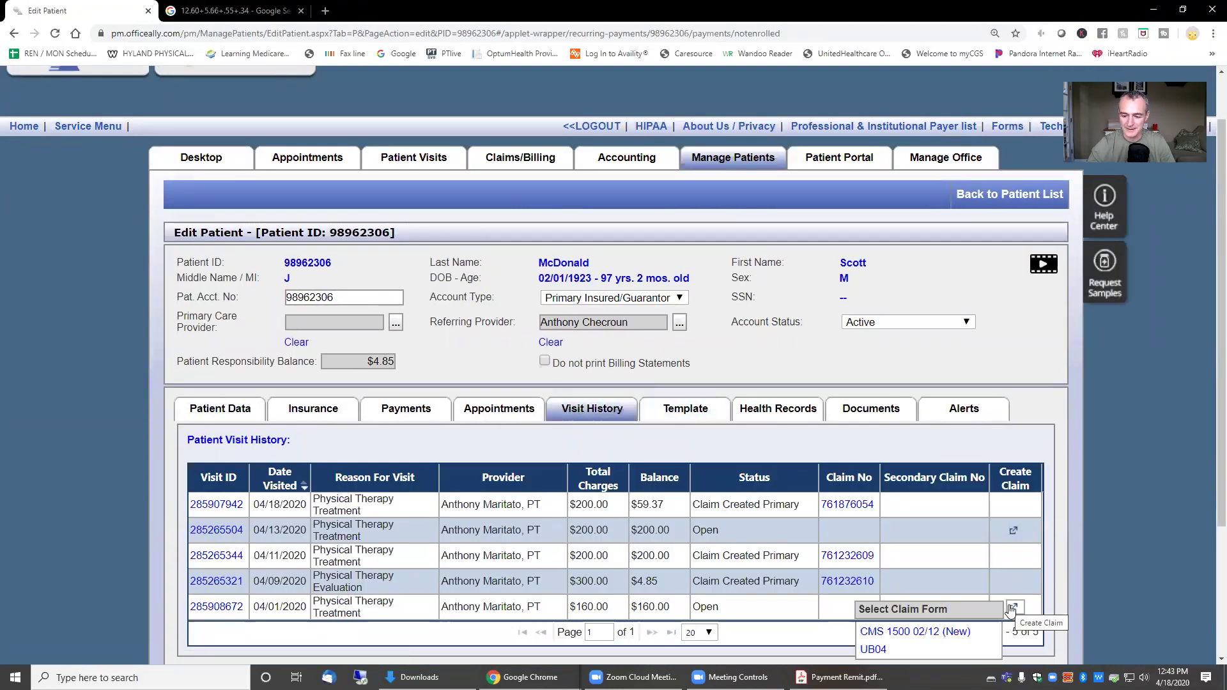
pyautogui.scroll(-2, 1007, 524)
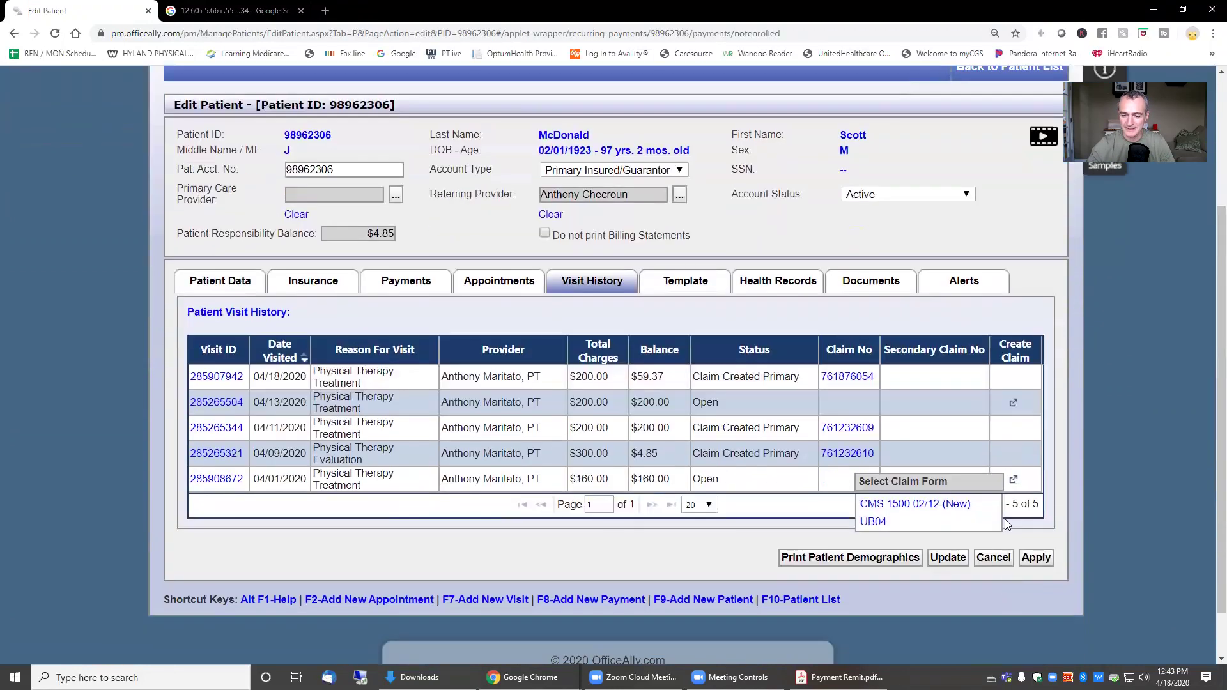
pyautogui.click(924, 505)
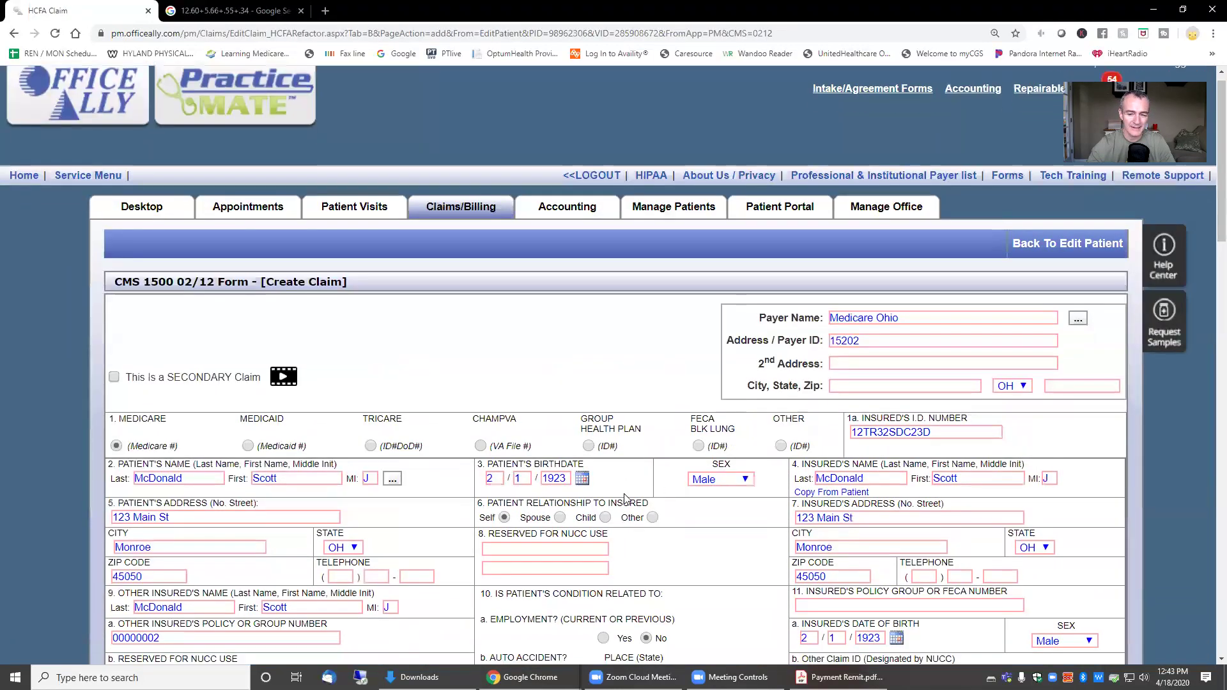
pyautogui.scroll(-12, 627, 498)
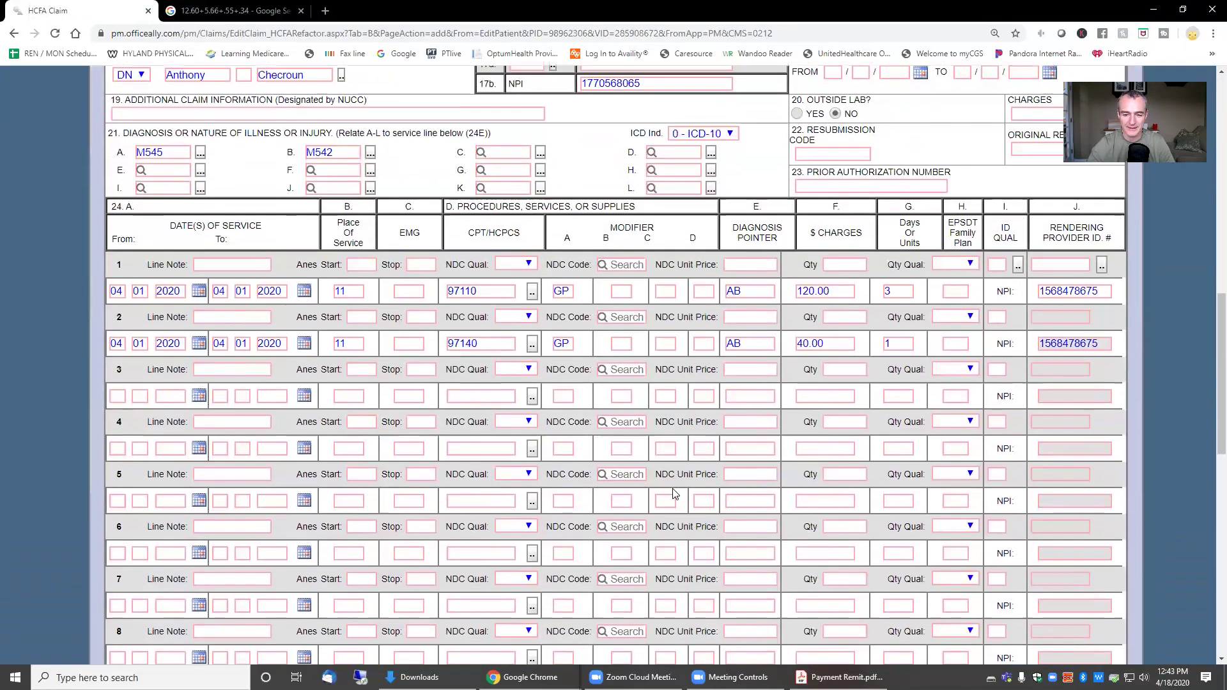
pyautogui.scroll(-8, 674, 493)
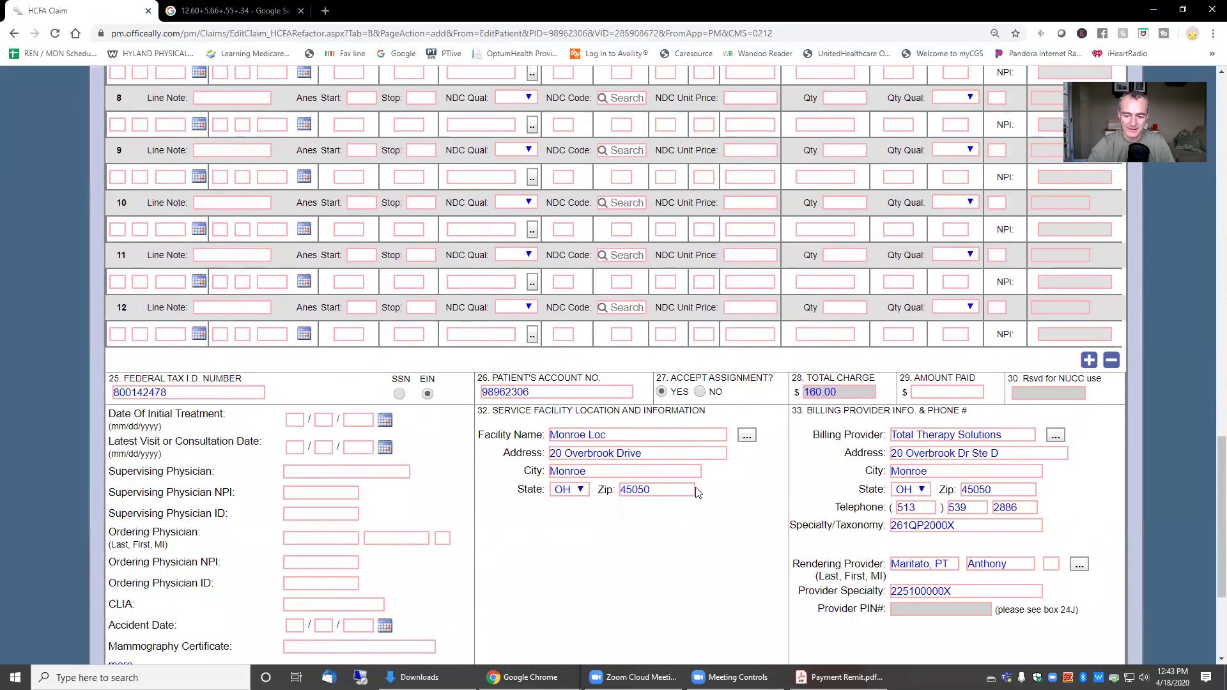
pyautogui.scroll(-3, 697, 492)
pyautogui.click(1042, 512)
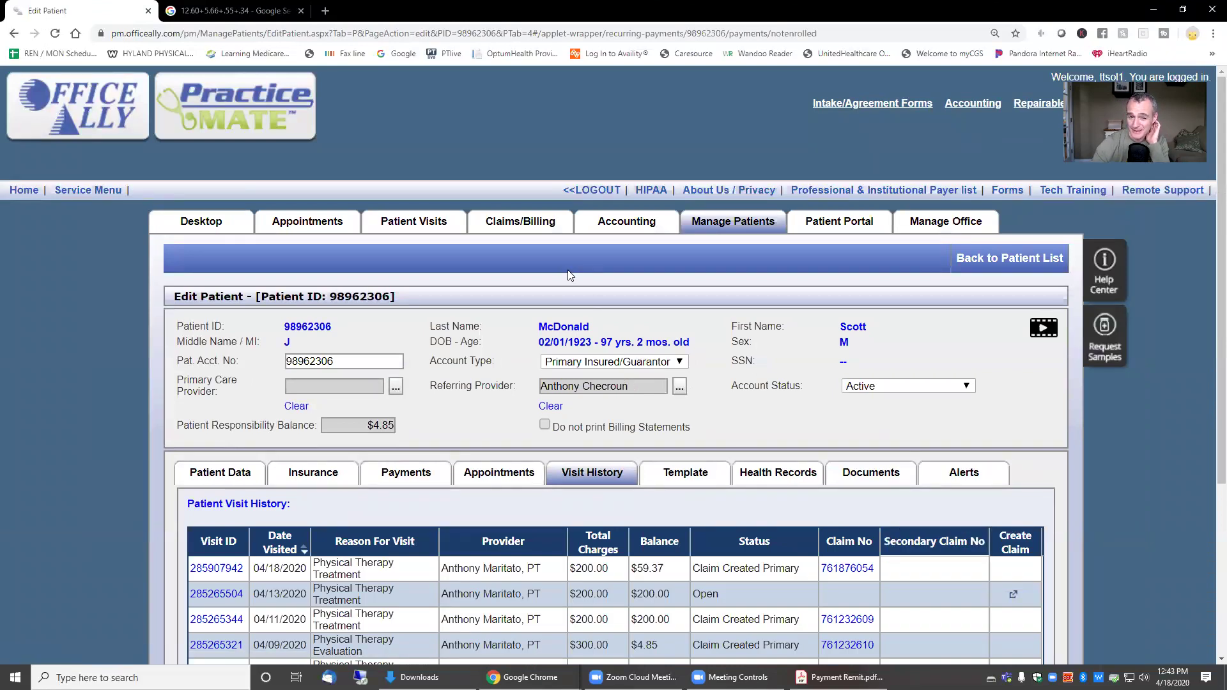
# Submit the $160.00 04/01/2020 claim from the Claim List to the Claim Awaiting Batch
pyautogui.click(521, 230)
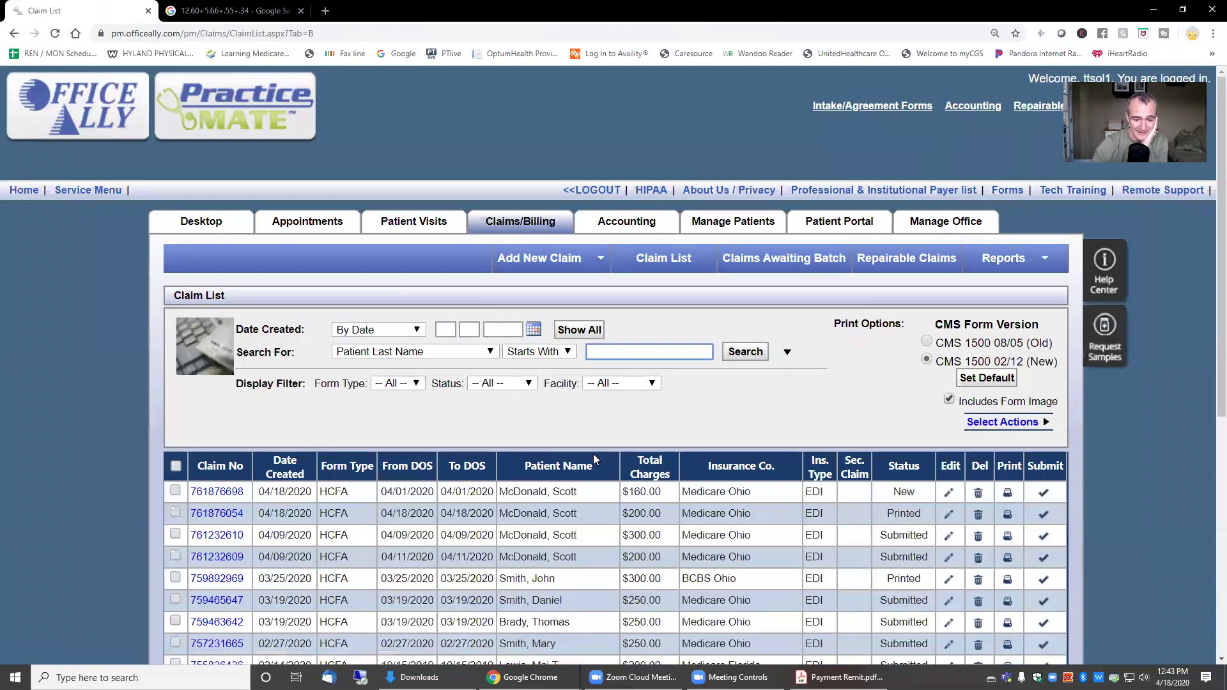
pyautogui.moveTo(383, 491); pyautogui.dragTo(441, 495)
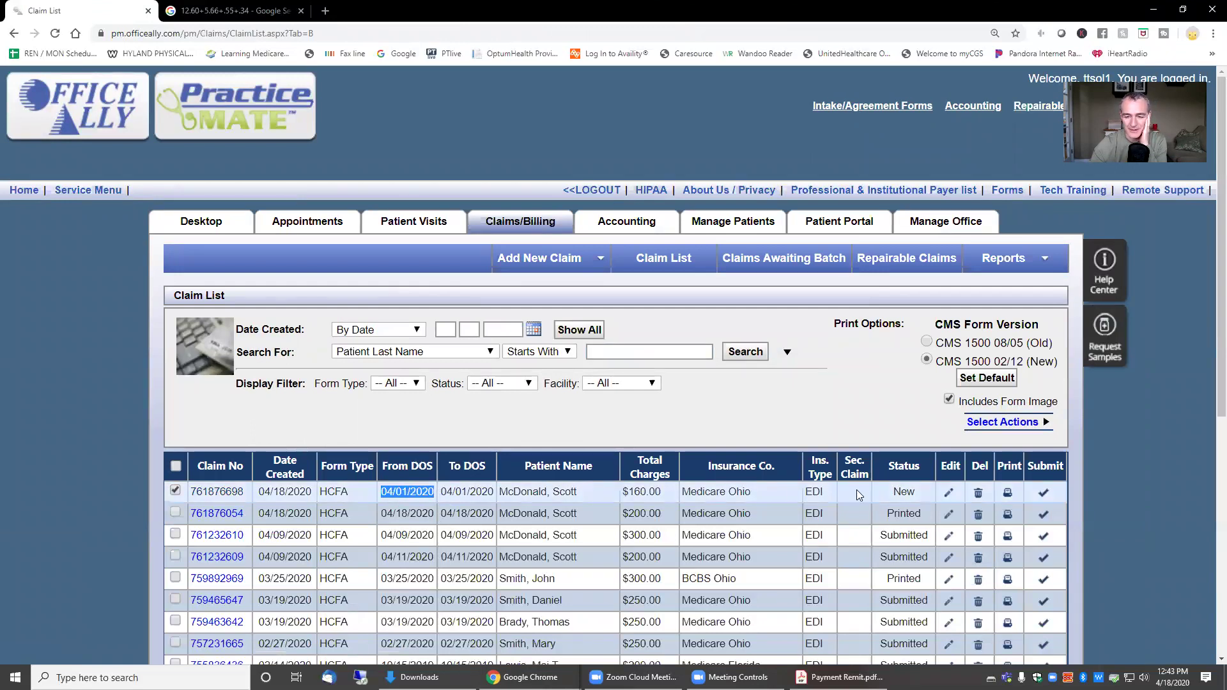
pyautogui.click(1043, 493)
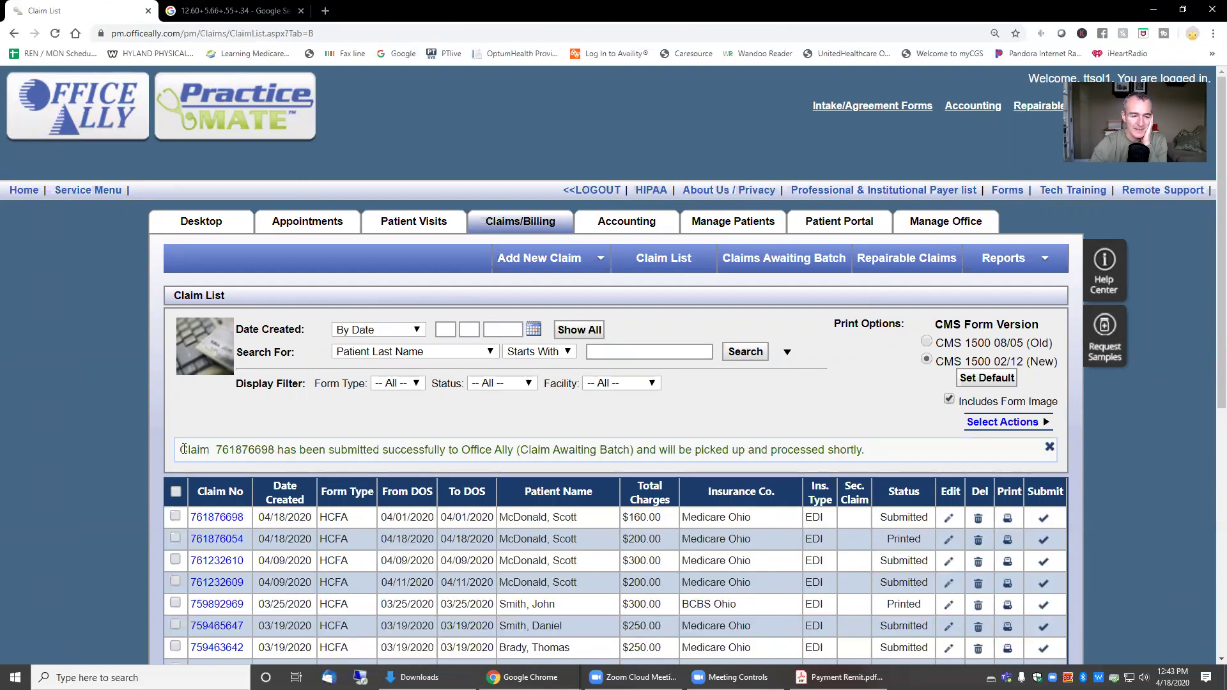
pyautogui.moveTo(183, 450); pyautogui.dragTo(931, 452)
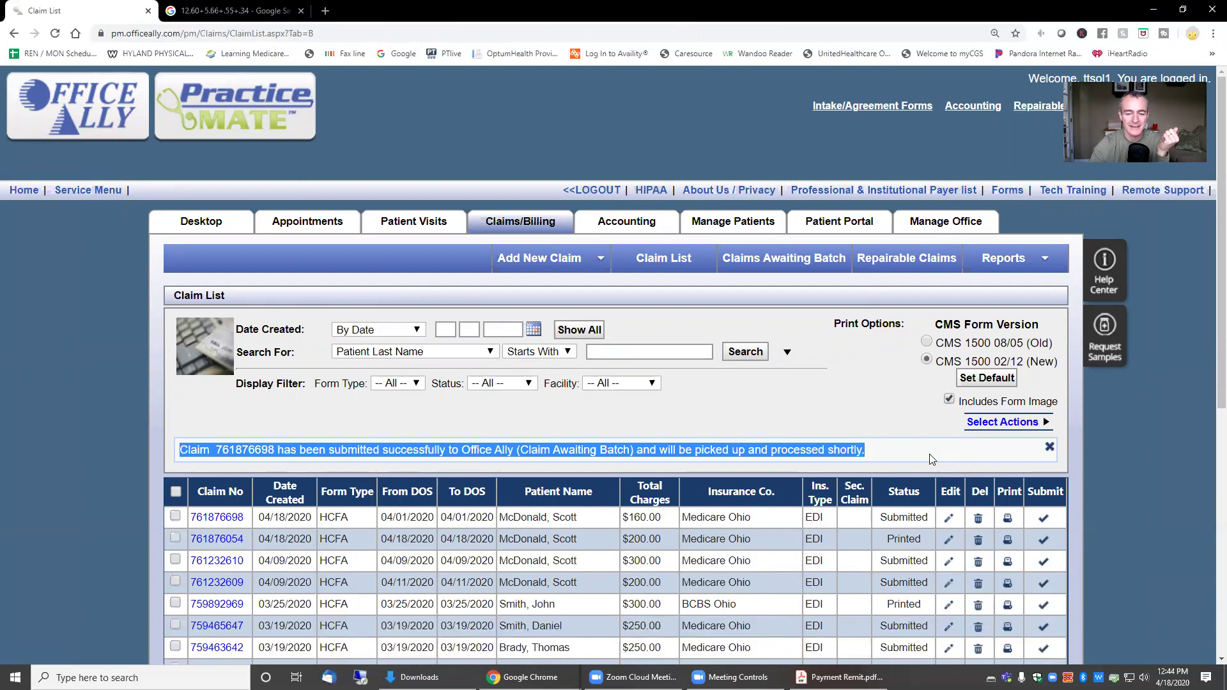
# Open the patient's Visit History, showing the 04/01/2020 visit as Claim Created Primary with $160.00 due
pyautogui.click(735, 227)
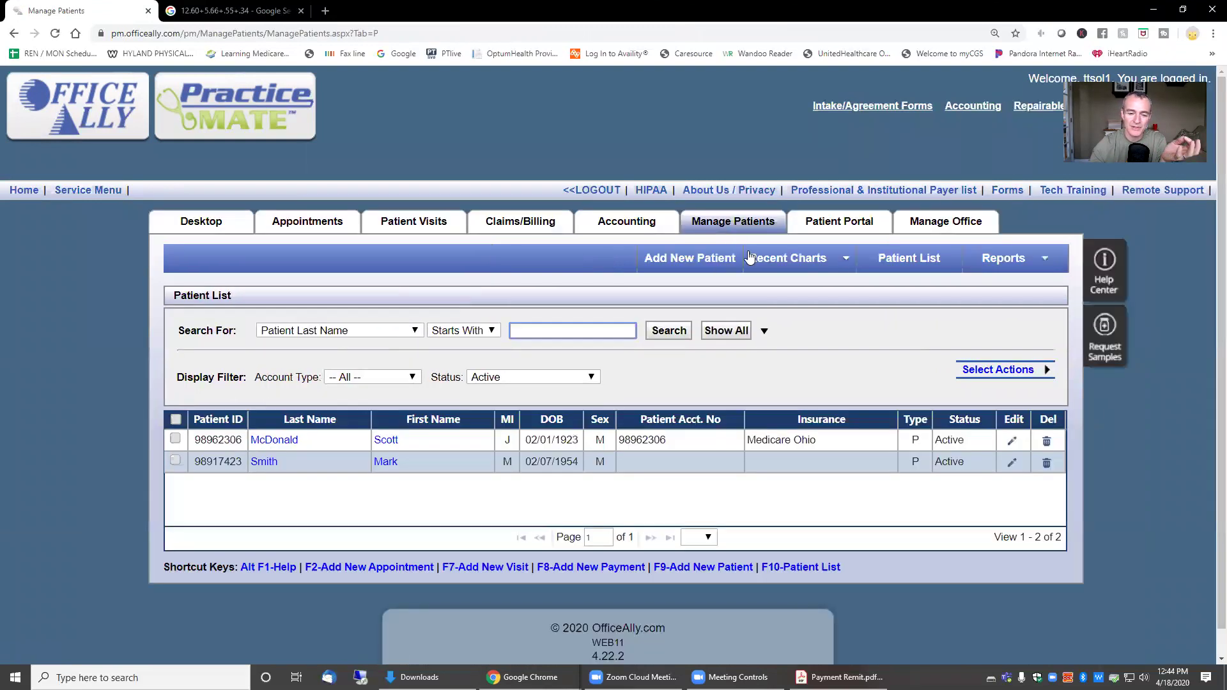
pyautogui.click(387, 441)
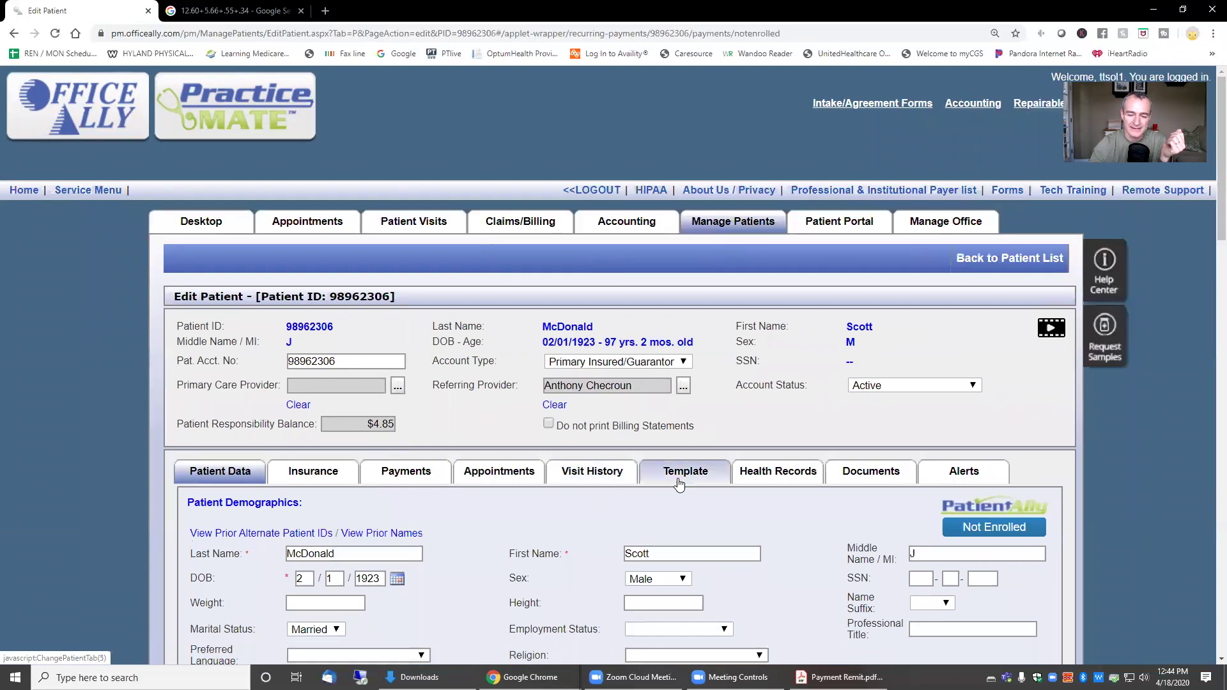
pyautogui.click(587, 474)
pyautogui.scroll(-3, 583, 505)
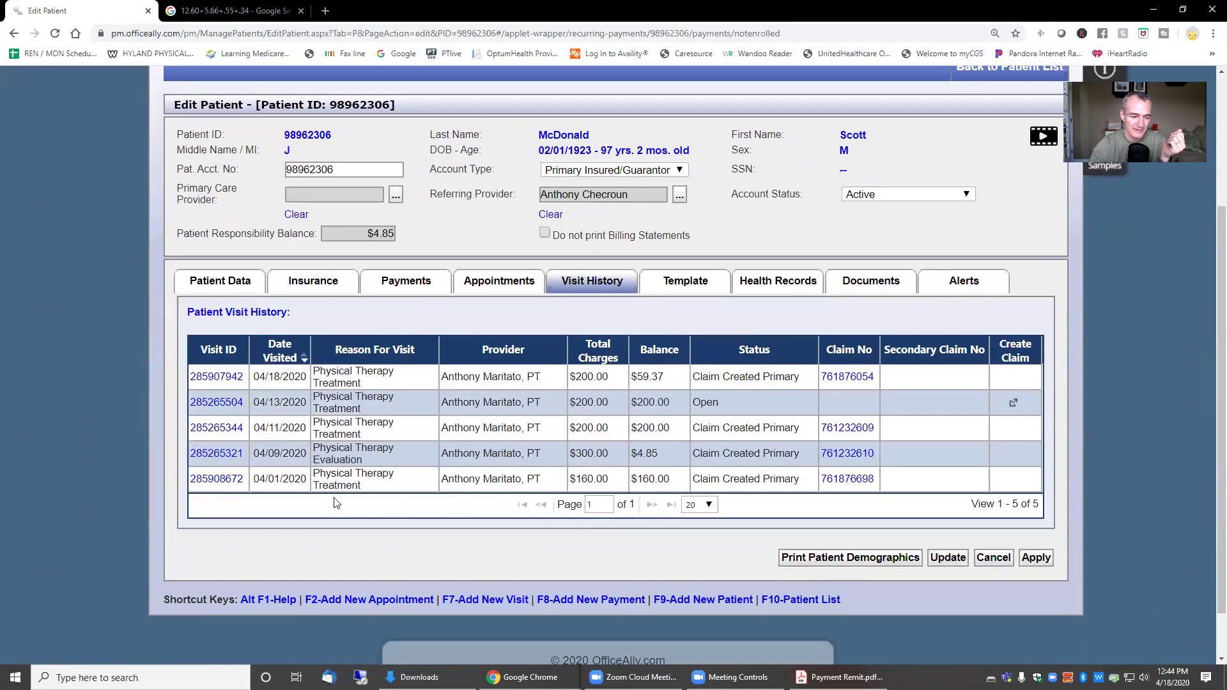
pyautogui.click(217, 479)
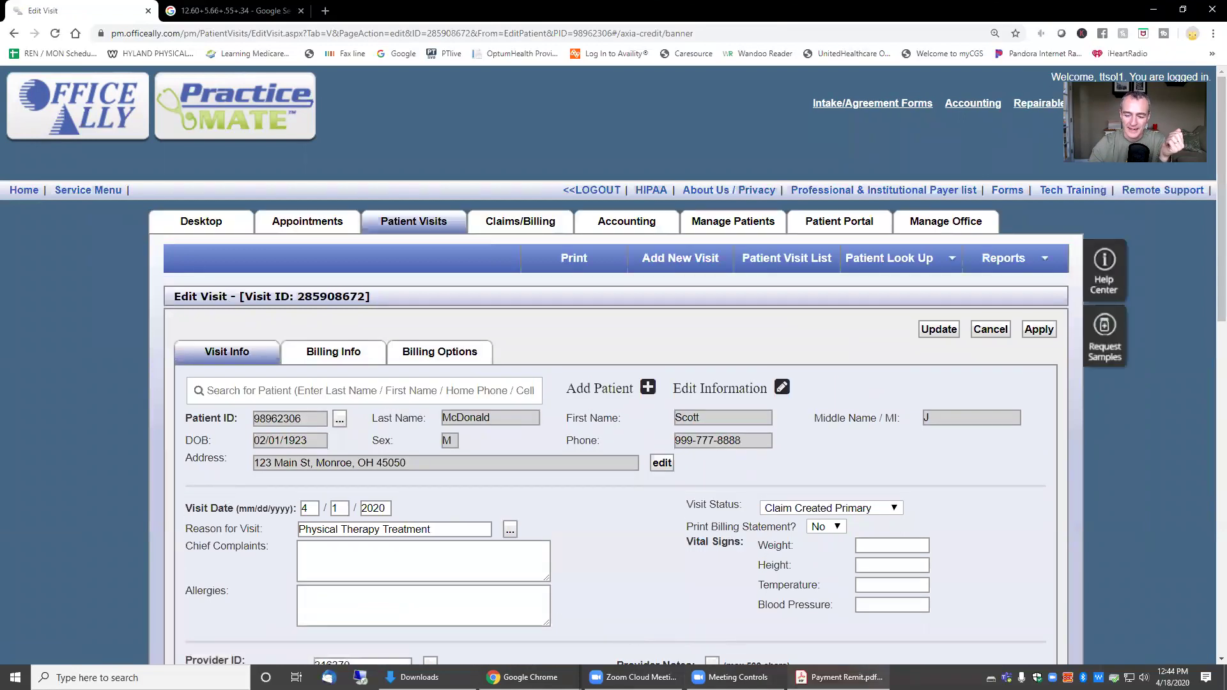
pyautogui.click(839, 676)
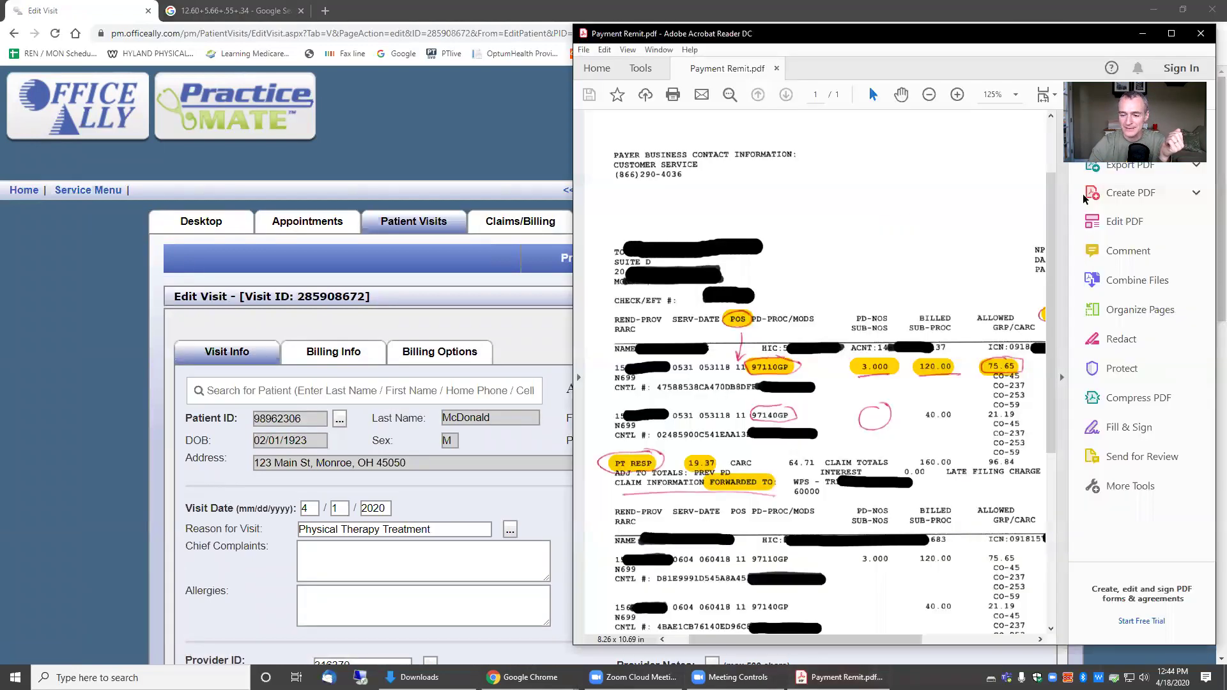
pyautogui.moveTo(895, 33); pyautogui.dragTo(792, 34)
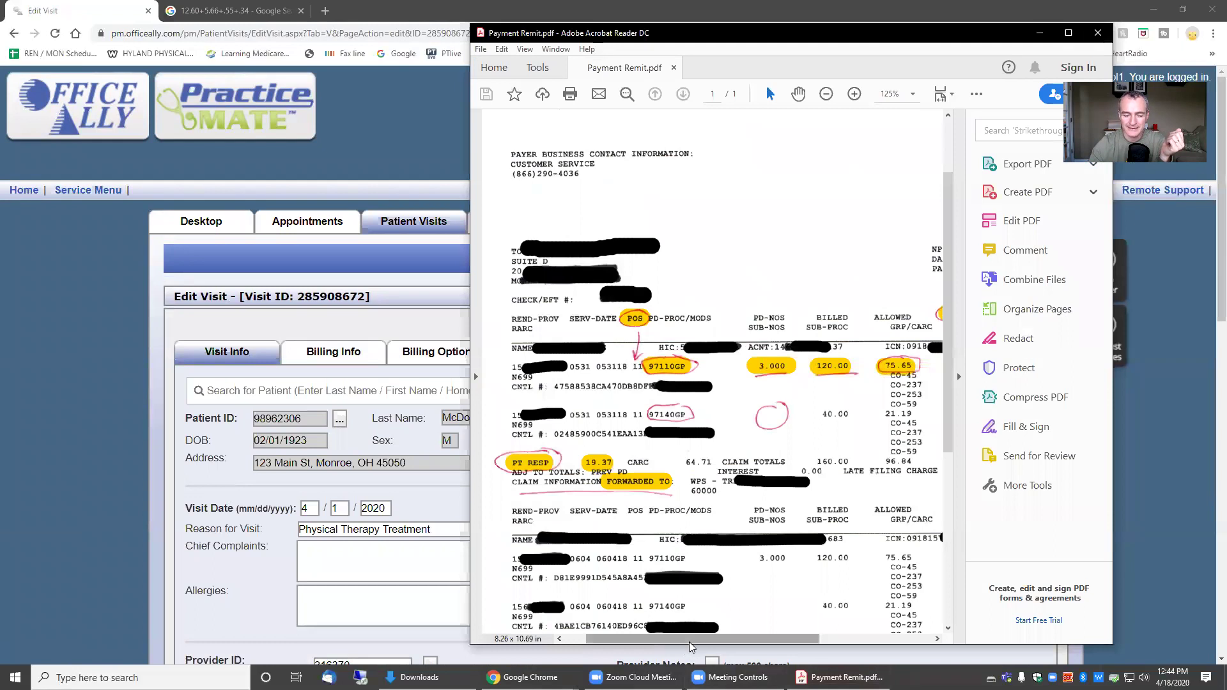
pyautogui.moveTo(688, 642)
pyautogui.mouseDown()
pyautogui.moveTo(817, 646)
pyautogui.moveTo(680, 647)
pyautogui.moveTo(694, 647)
pyautogui.mouseUp()
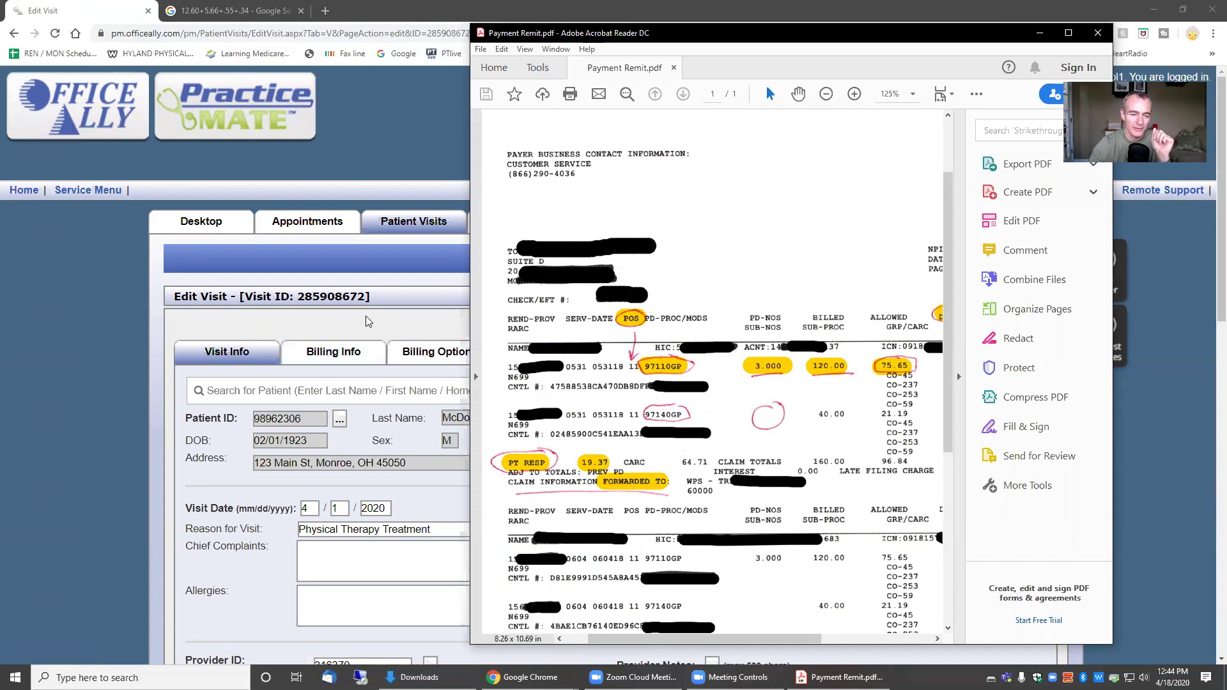
# On the visit's Billing Info payments section, set the payment method to Electronic Payment
pyautogui.click(336, 360)
pyautogui.click(337, 359)
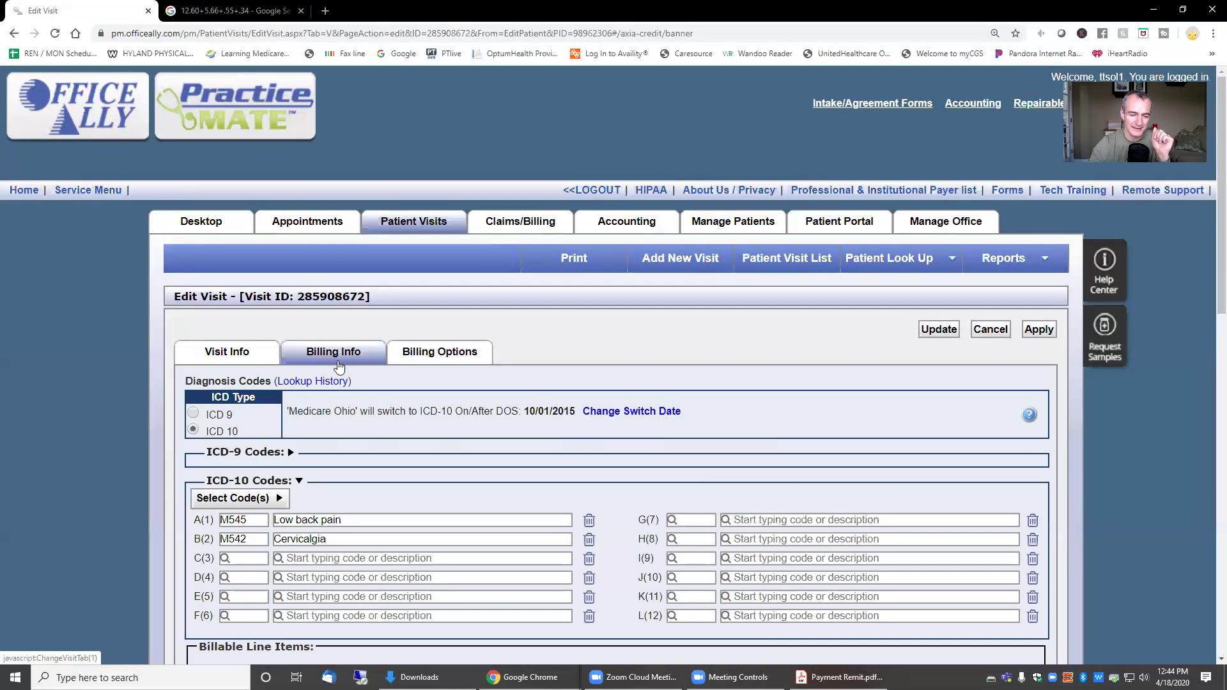
pyautogui.scroll(-7, 650, 560)
pyautogui.scroll(-3, 713, 556)
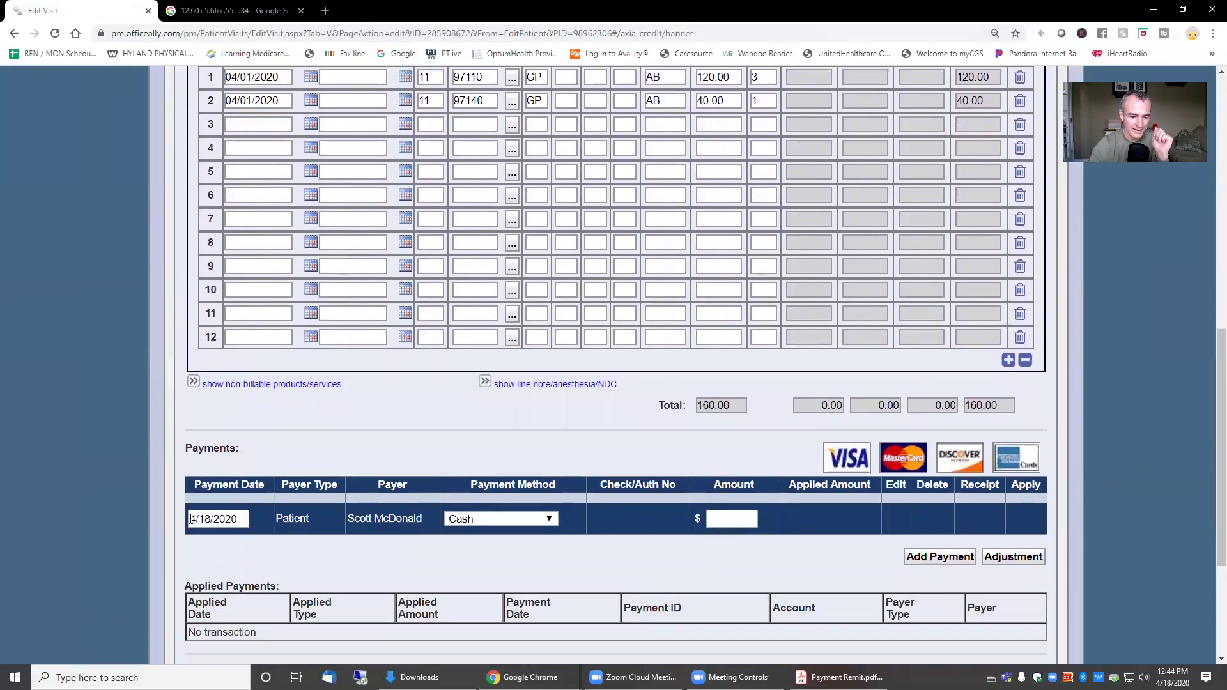
pyautogui.moveTo(191, 519); pyautogui.dragTo(225, 519)
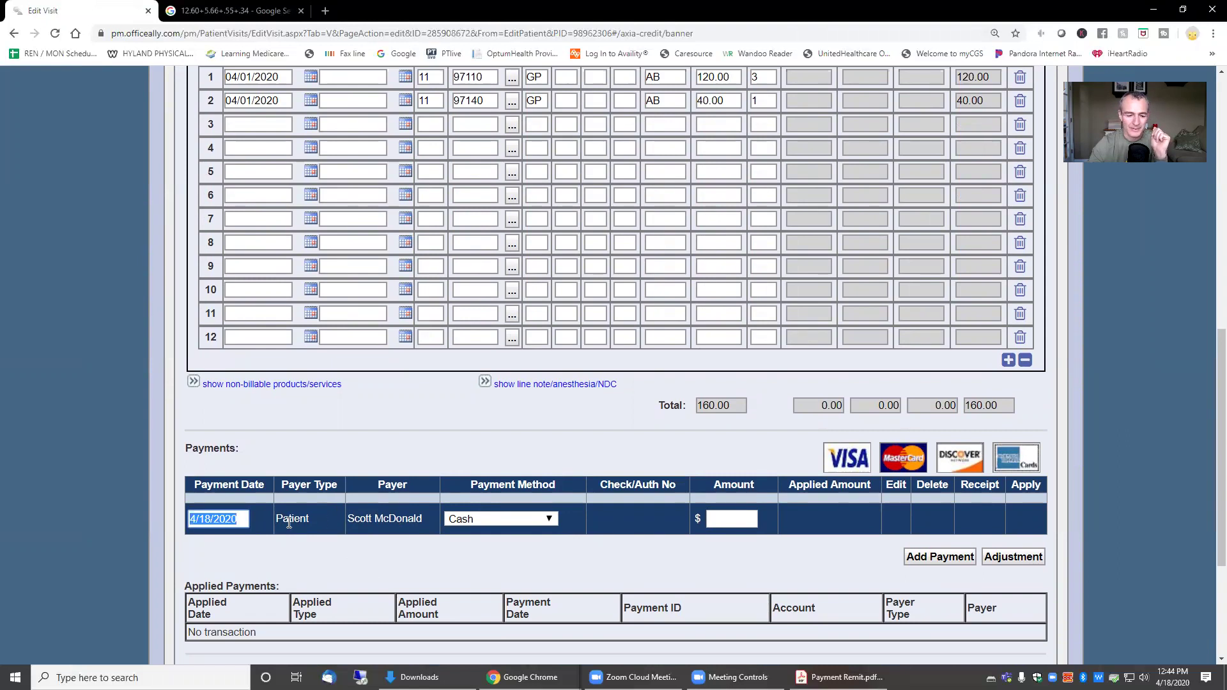
pyautogui.click(500, 519)
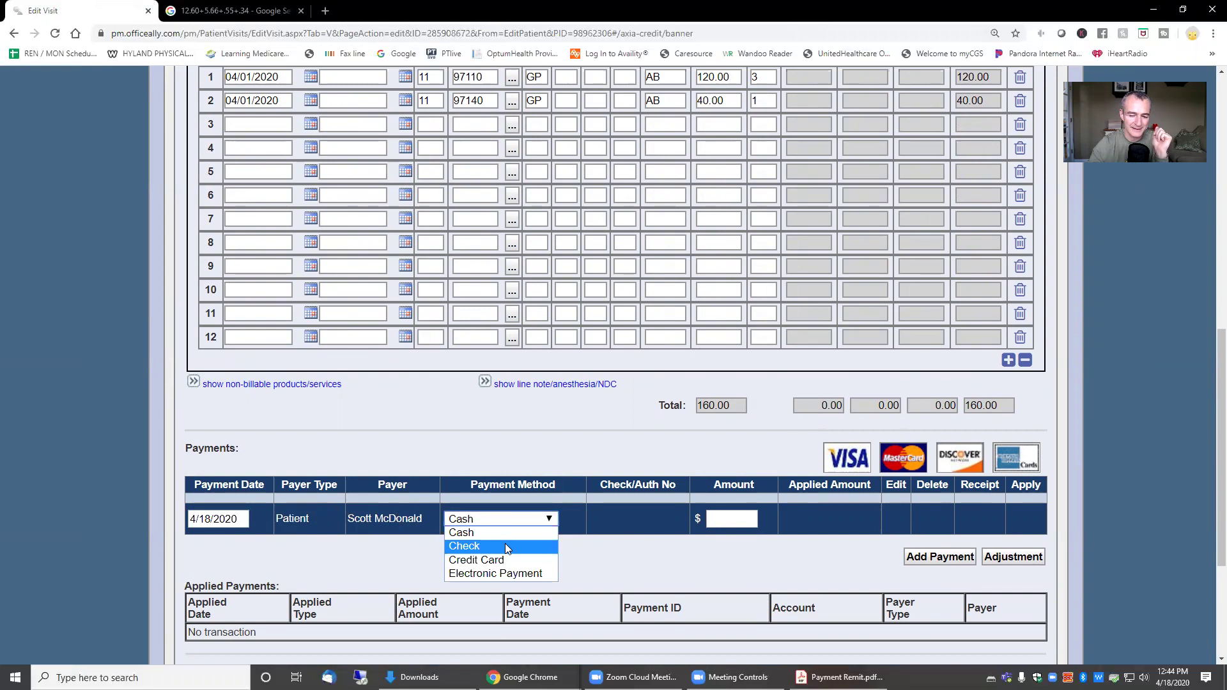
pyautogui.click(518, 574)
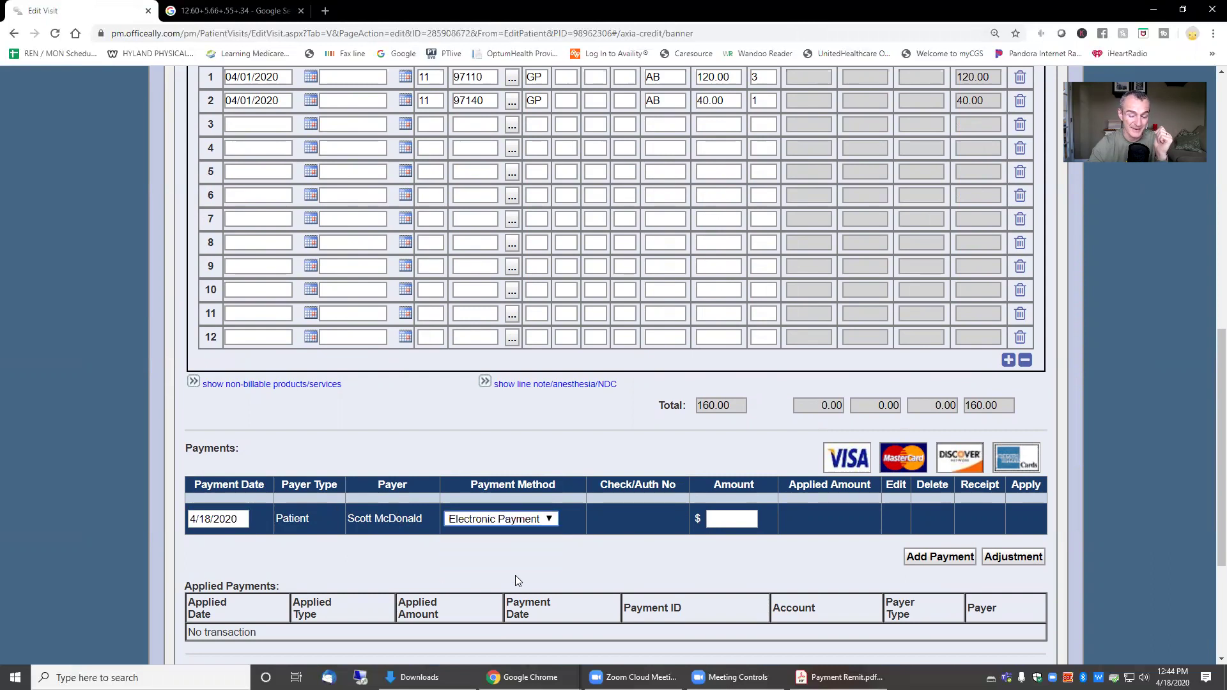
# Check the remittance's paid amount and enter 75.92 as the payment amount
pyautogui.click(739, 520)
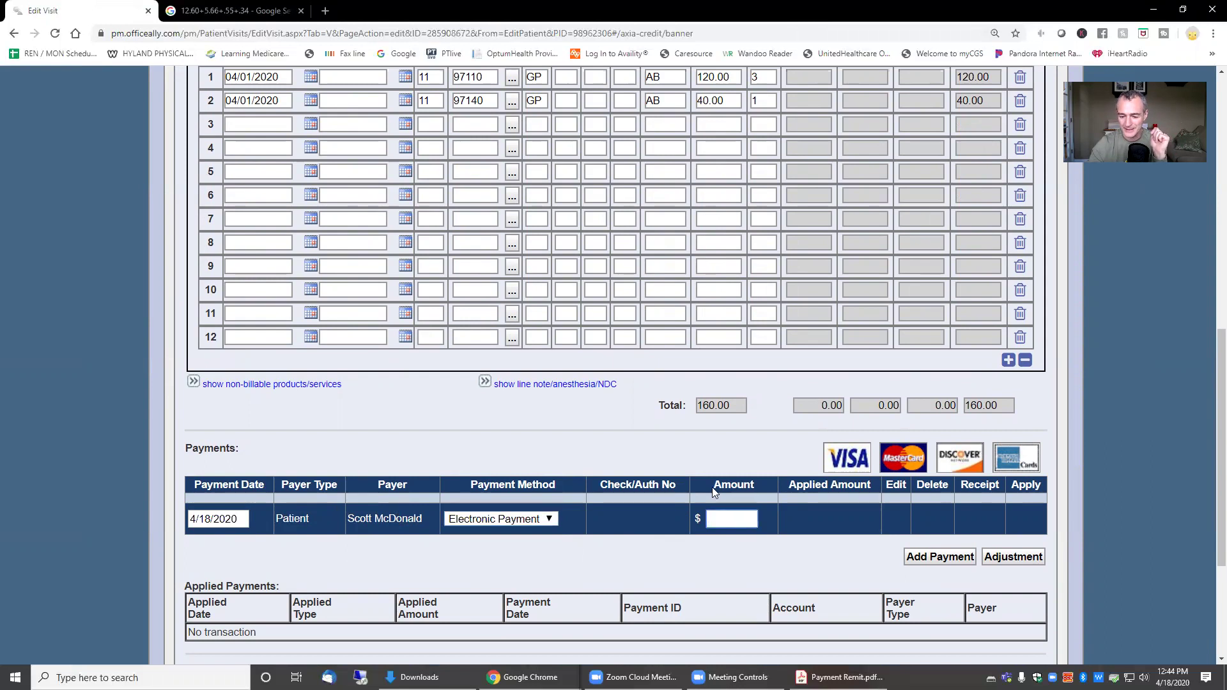
pyautogui.click(839, 677)
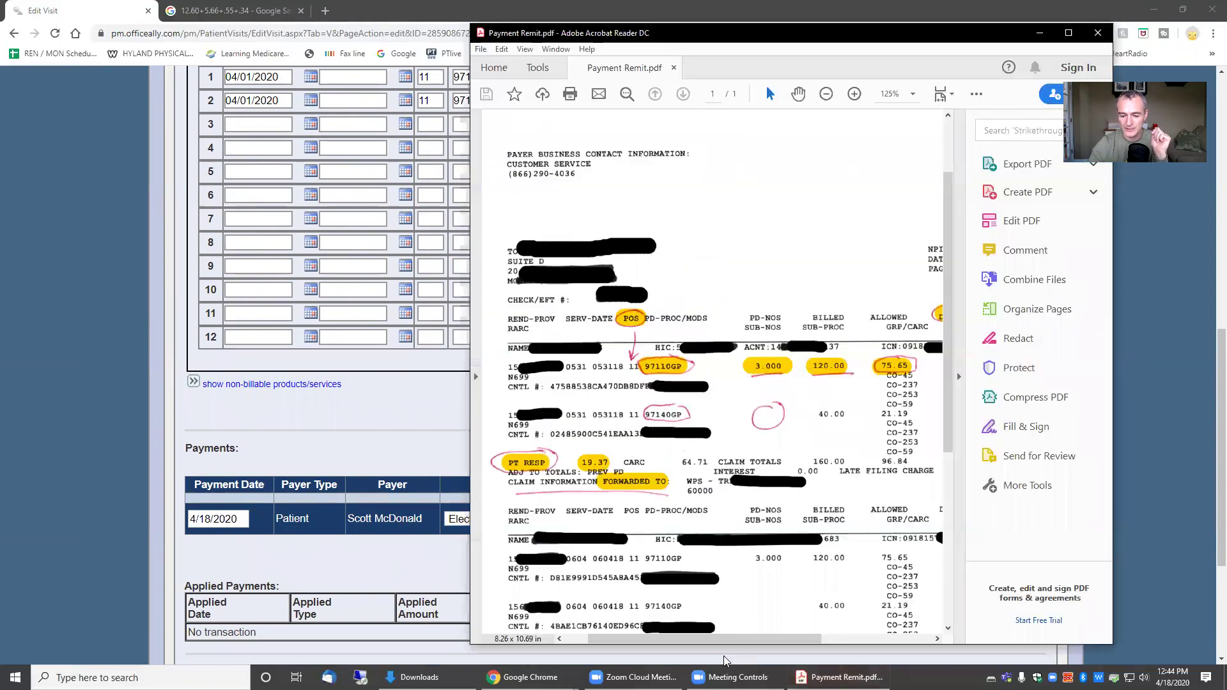
pyautogui.click(958, 377)
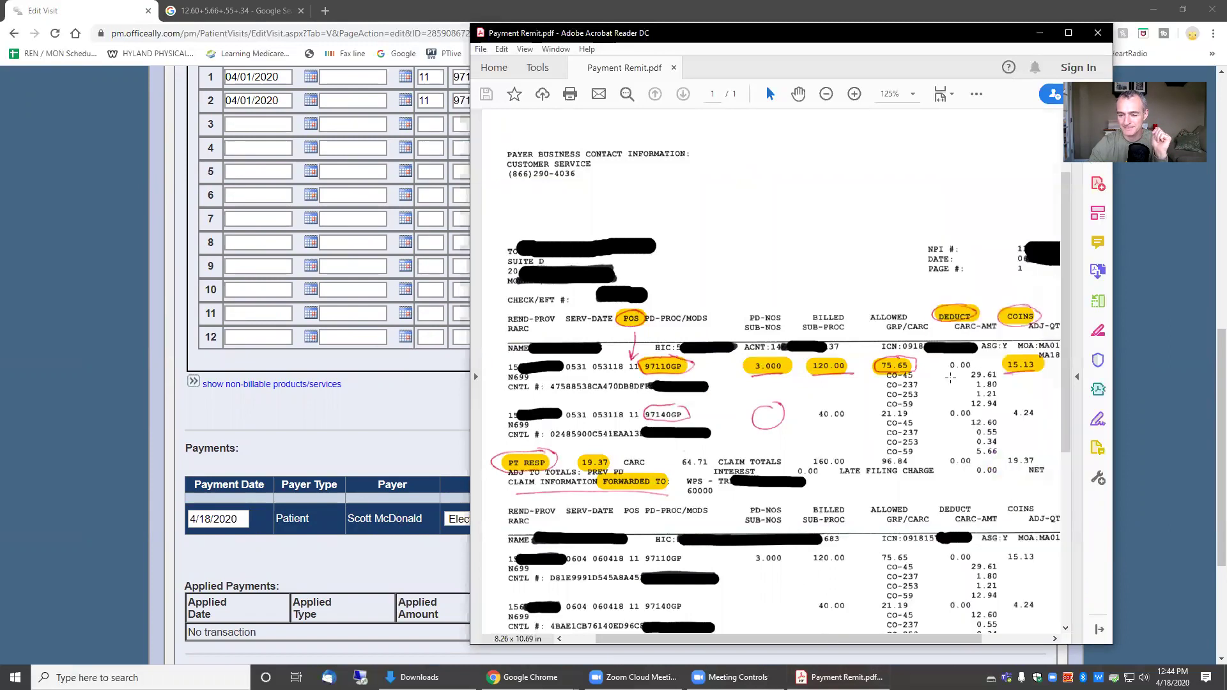
pyautogui.moveTo(793, 639); pyautogui.dragTo(893, 642)
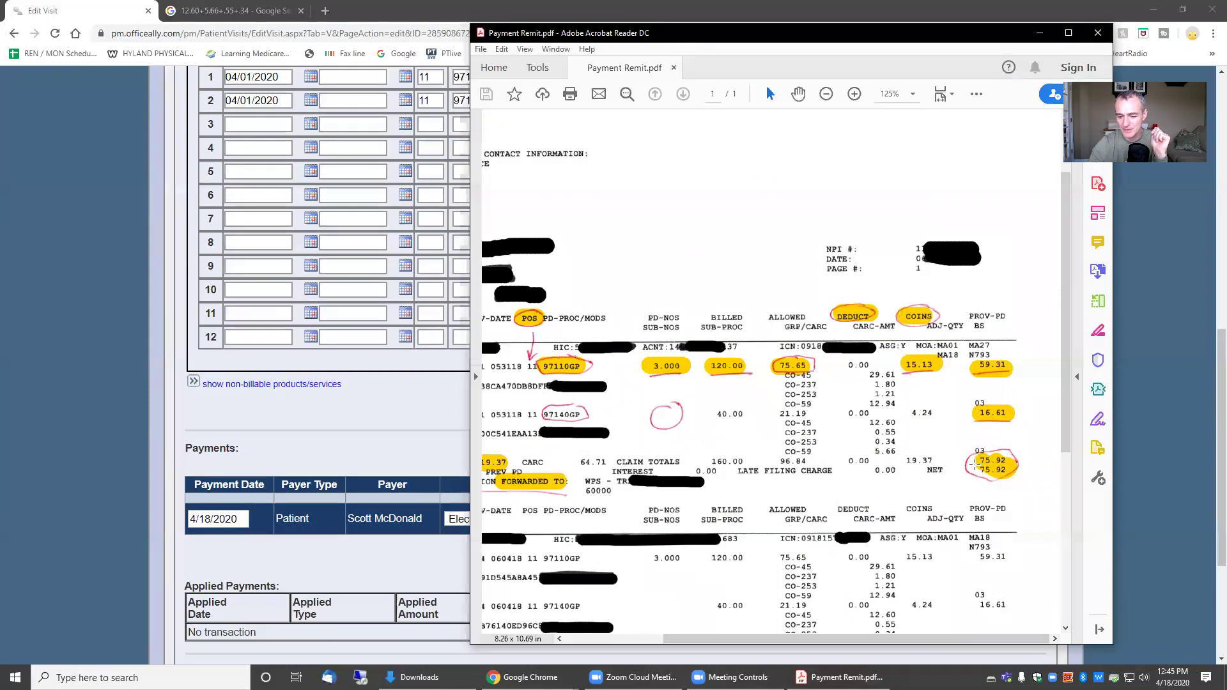
pyautogui.click(403, 441)
pyautogui.click(756, 521)
pyautogui.write('7')
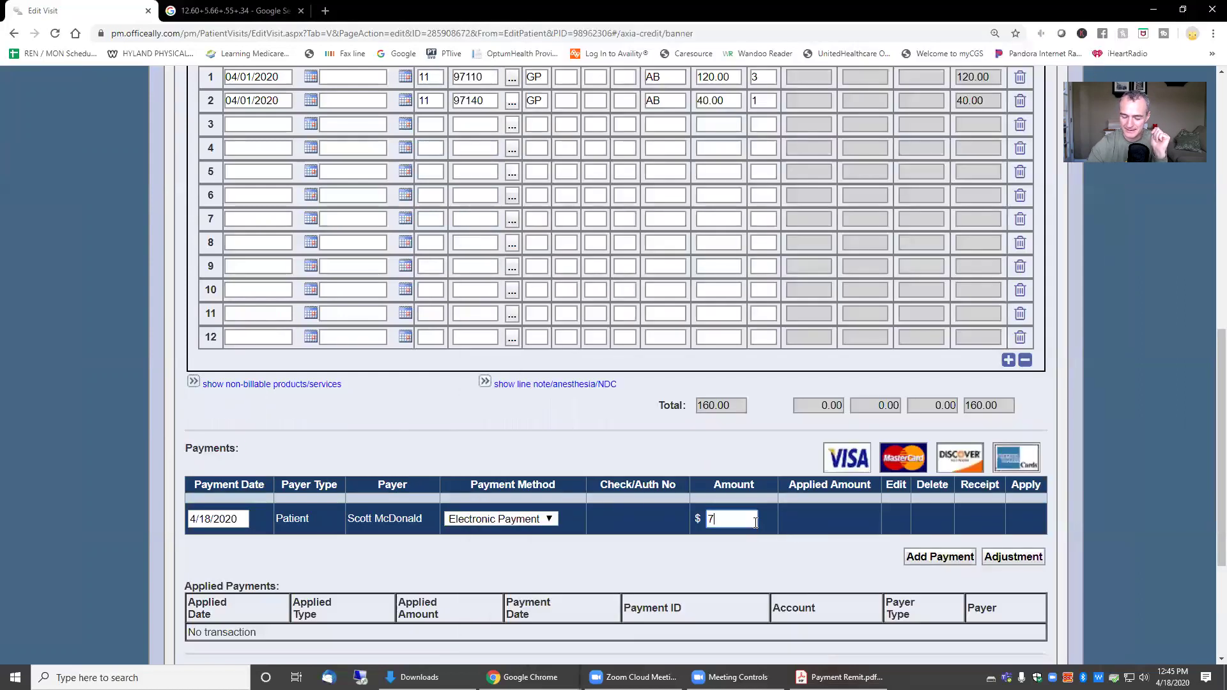
pyautogui.write('5.92')
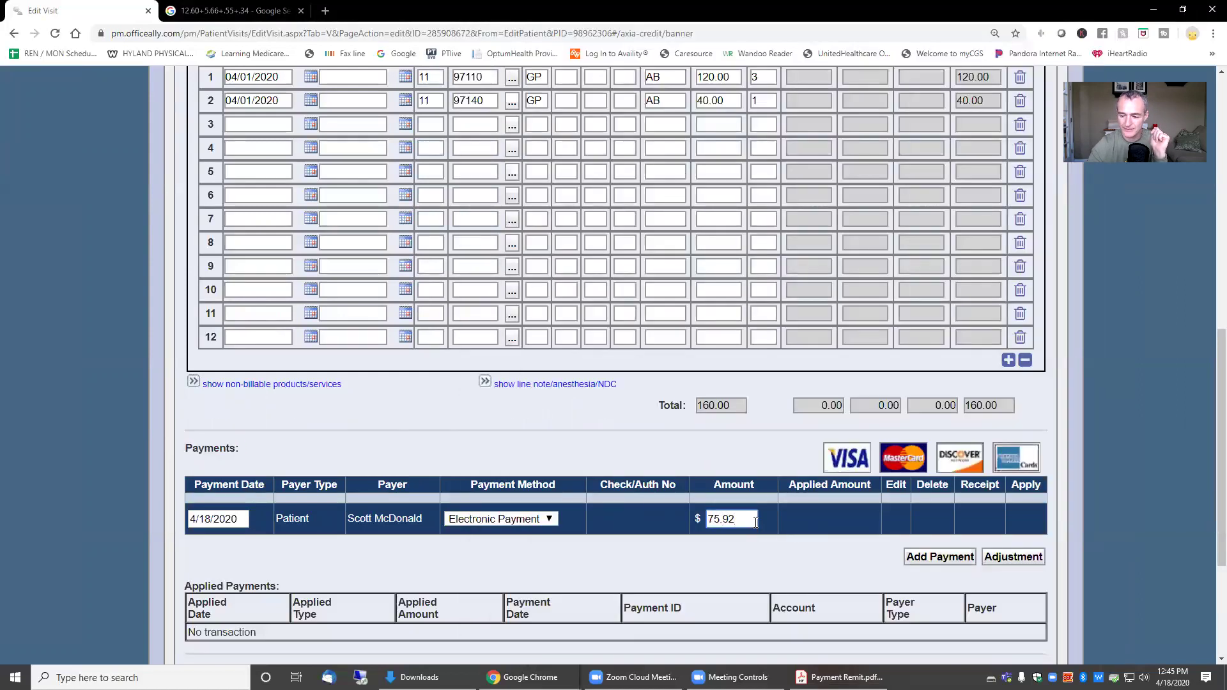
# Add the $75.92 electronic payment and verify the 04/18/2020 row lists $0.00 applied
pyautogui.click(955, 558)
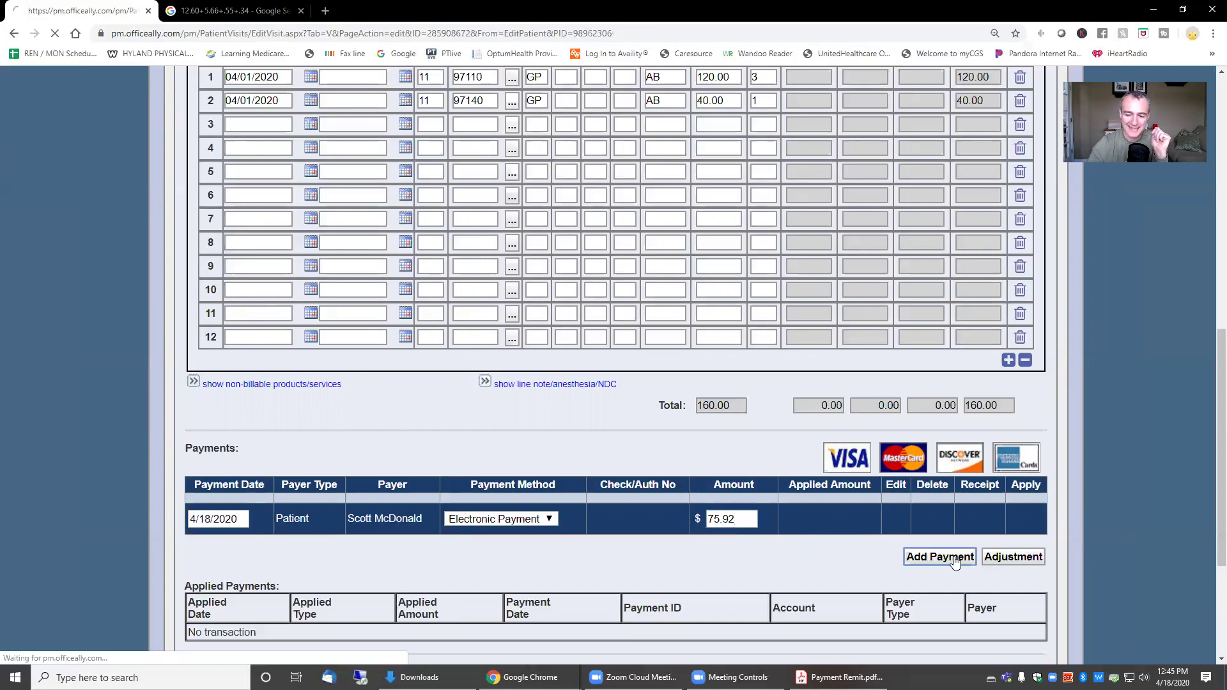
pyautogui.scroll(-7, 921, 559)
pyautogui.scroll(-6, 920, 559)
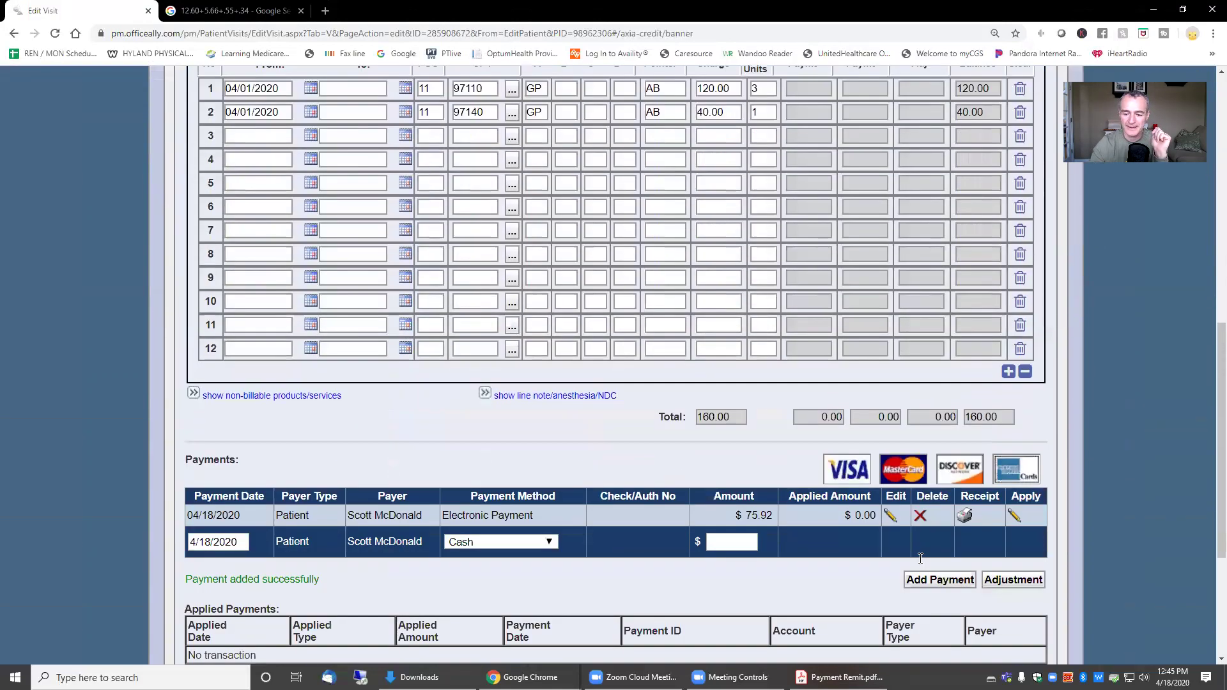
pyautogui.moveTo(733, 272); pyautogui.dragTo(876, 272)
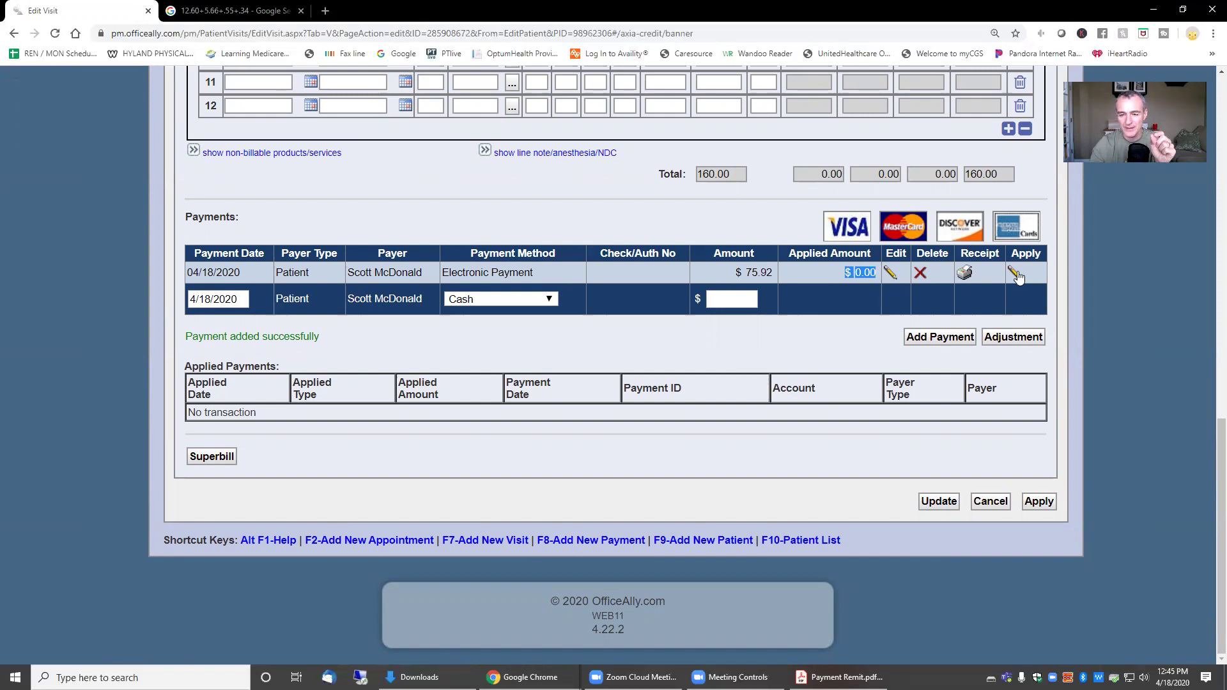
pyautogui.moveTo(1019, 254)
pyautogui.mouseDown()
pyautogui.moveTo(1048, 257)
pyautogui.moveTo(1019, 279)
pyautogui.mouseUp()
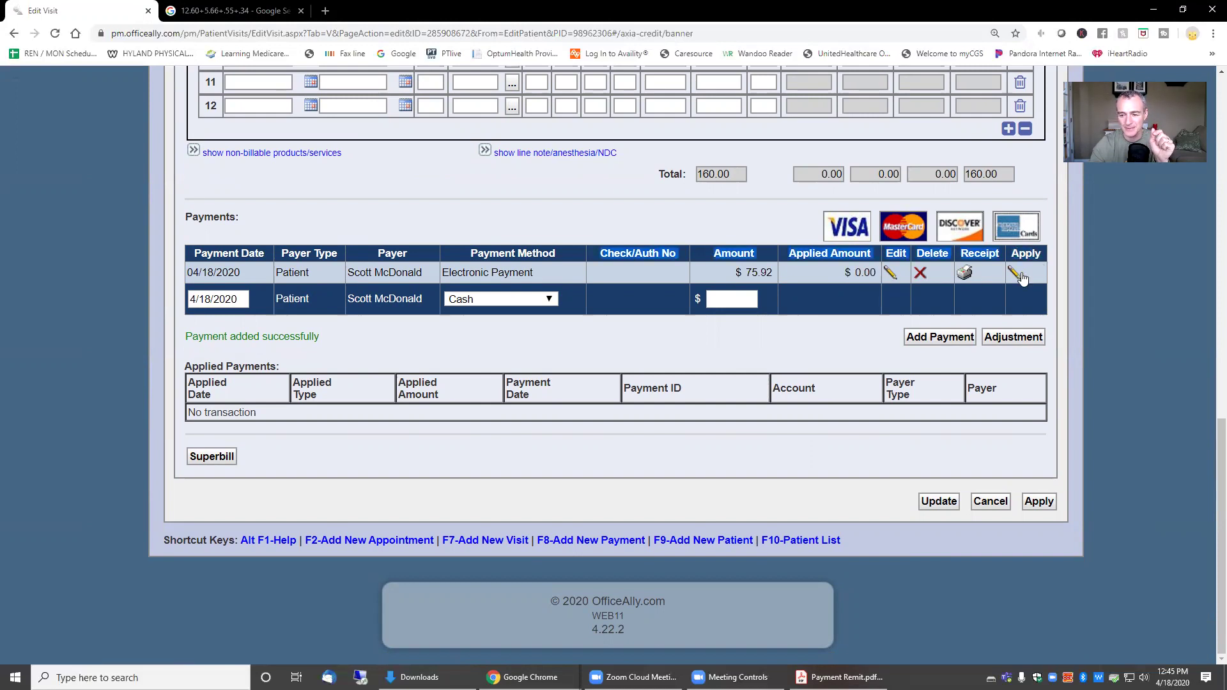
# Keep the primary insurance payment account and apply 59.31 to the 97110 line
pyautogui.click(1016, 274)
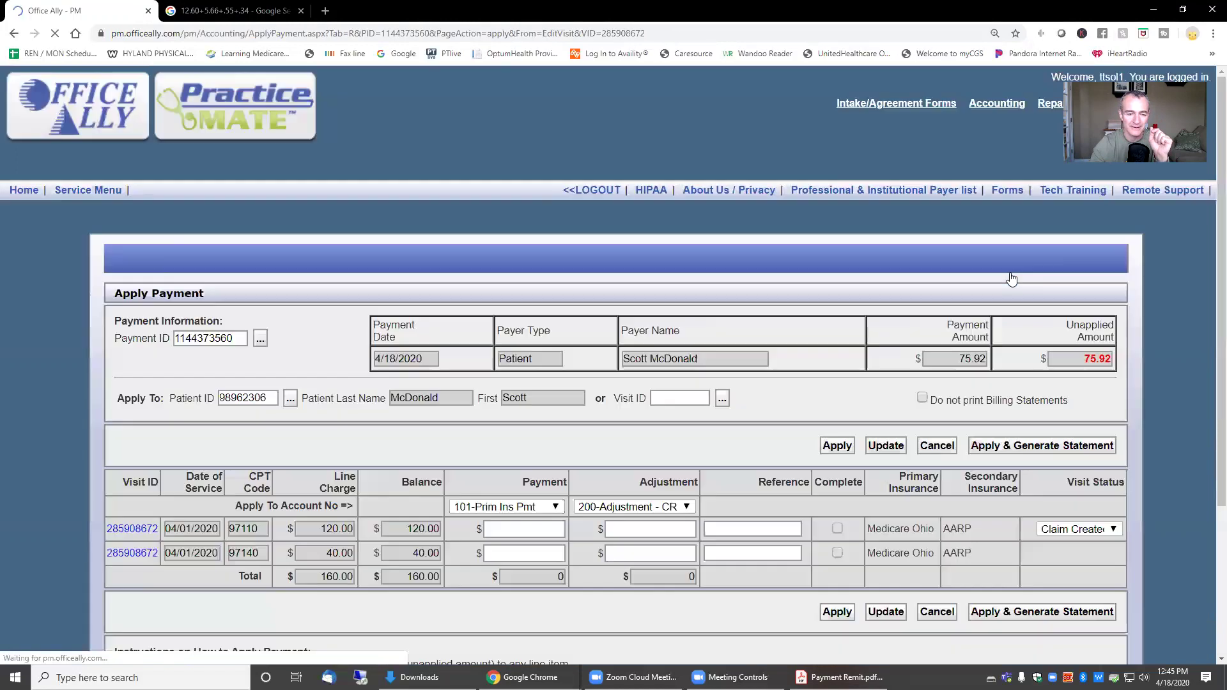
pyautogui.scroll(-3, 653, 542)
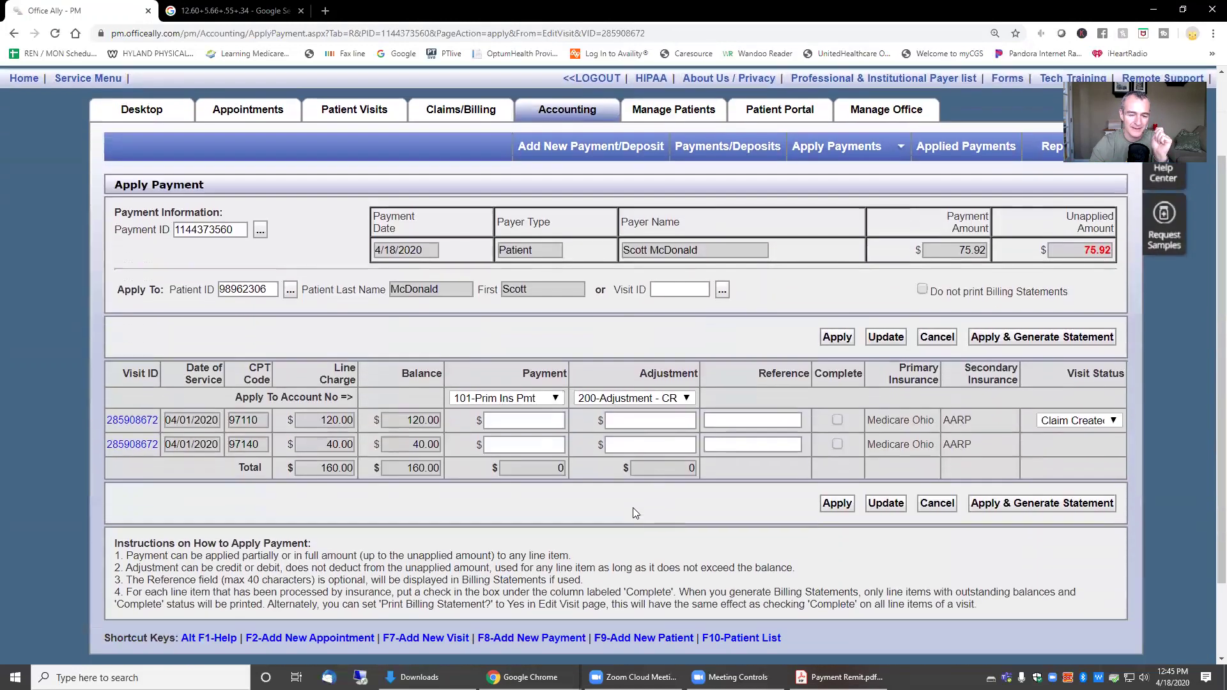
pyautogui.click(494, 384)
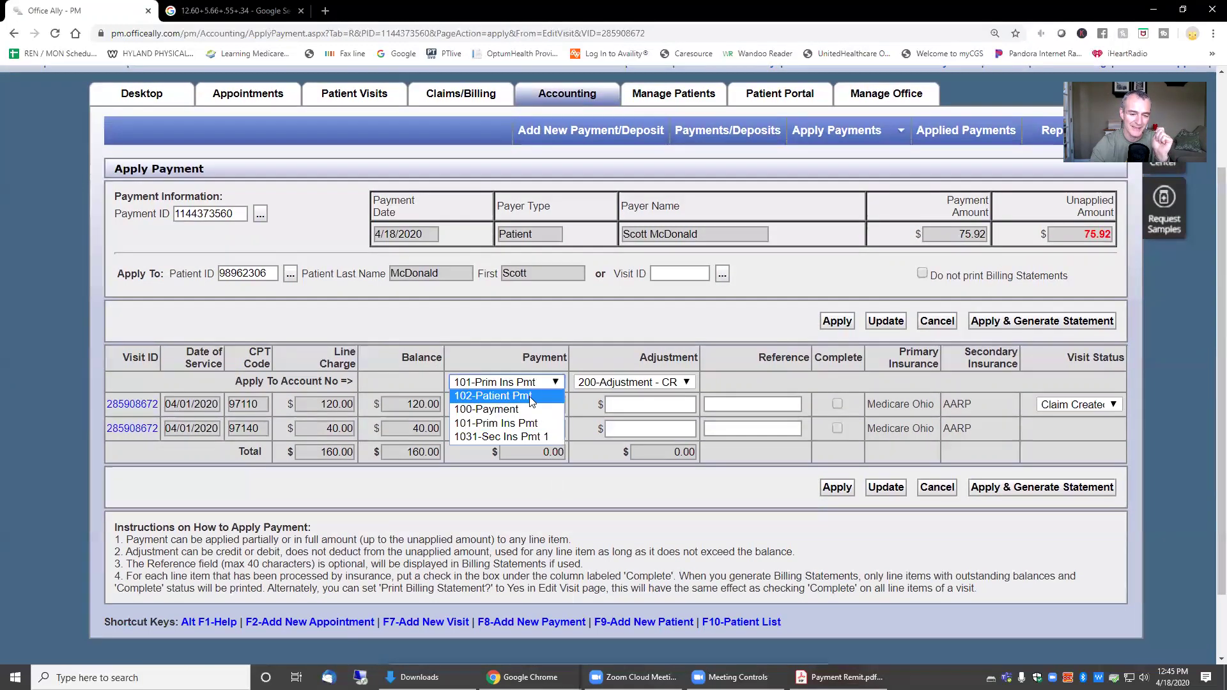
pyautogui.click(511, 423)
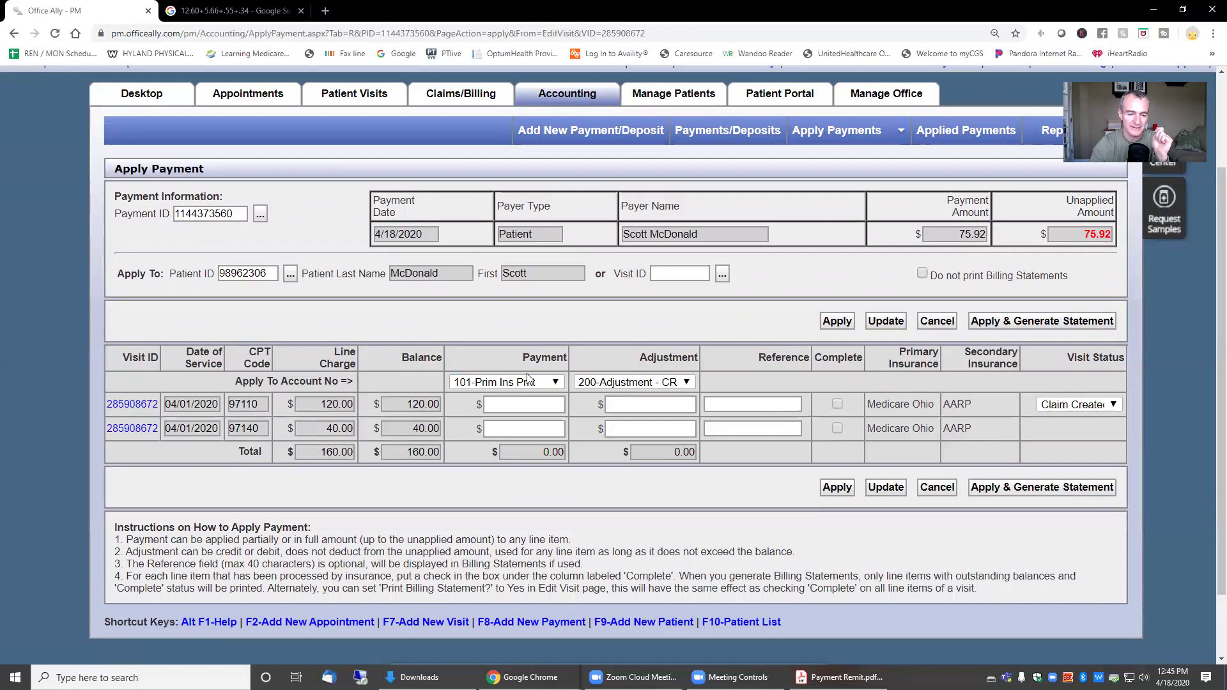
pyautogui.click(540, 405)
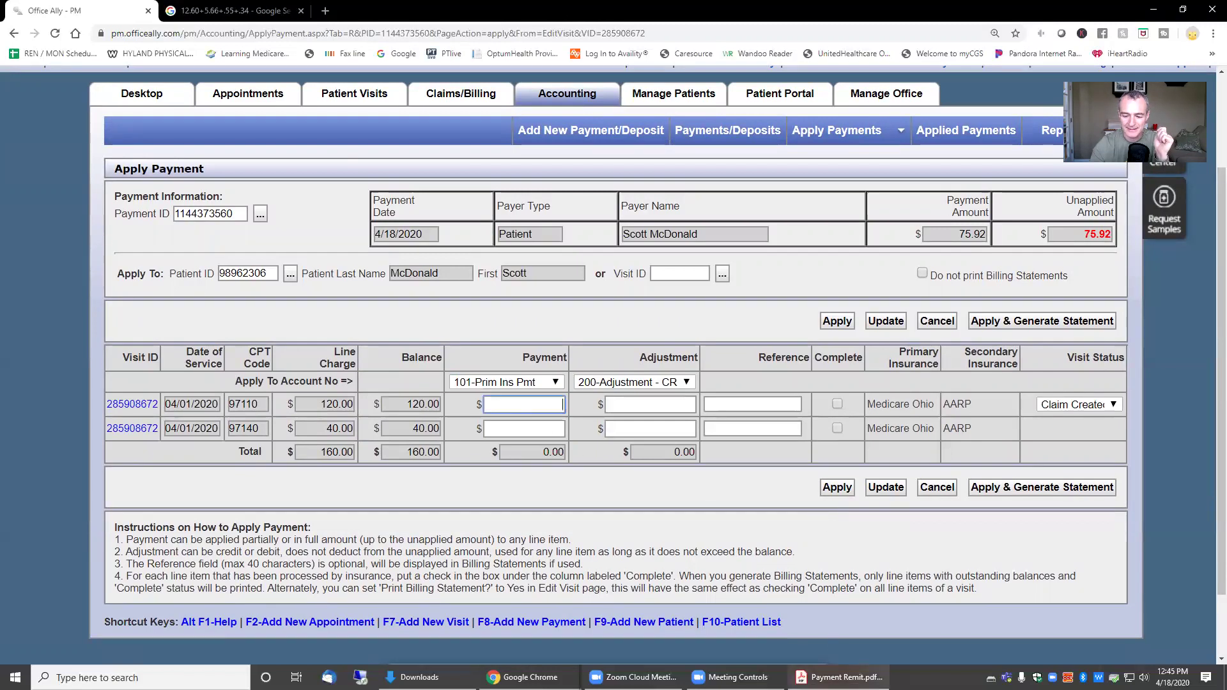
pyautogui.click(839, 677)
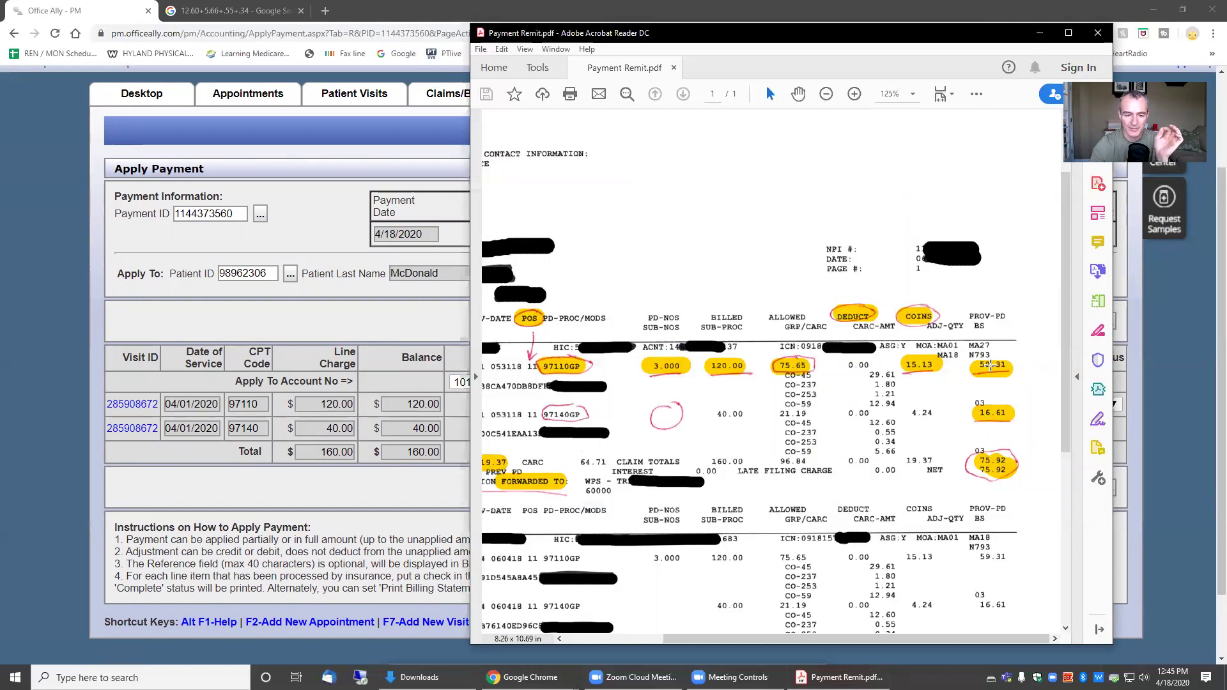
pyautogui.click(370, 369)
pyautogui.click(534, 405)
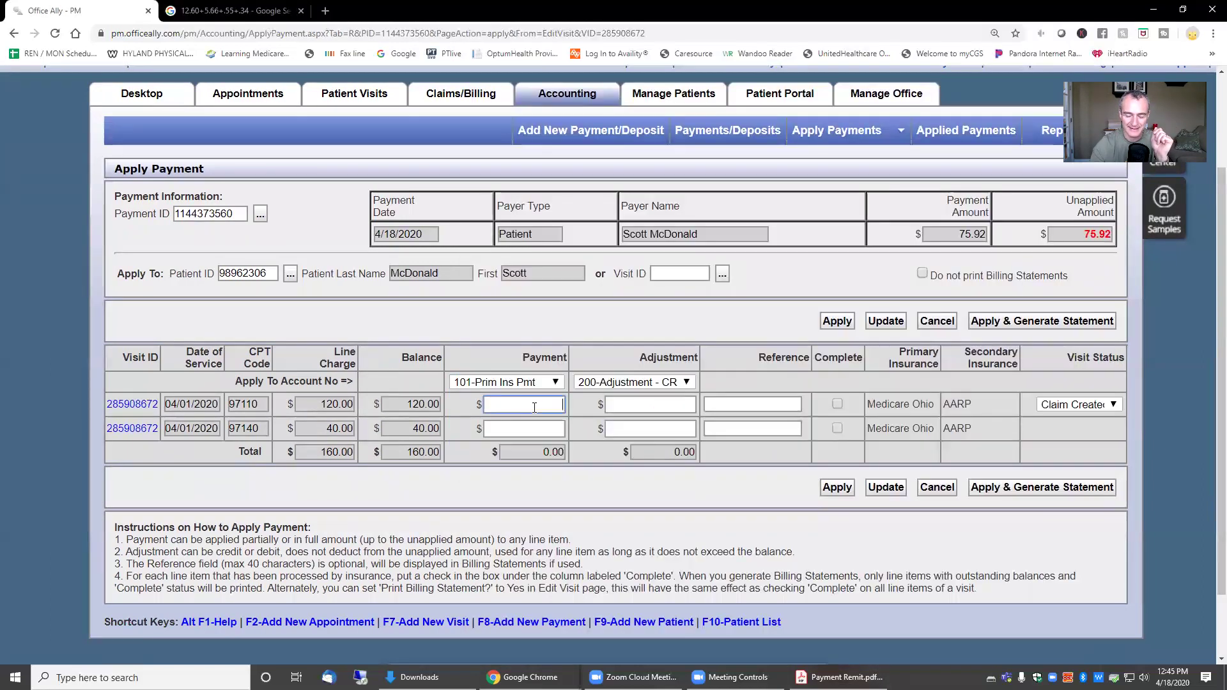
pyautogui.write('-59.31')
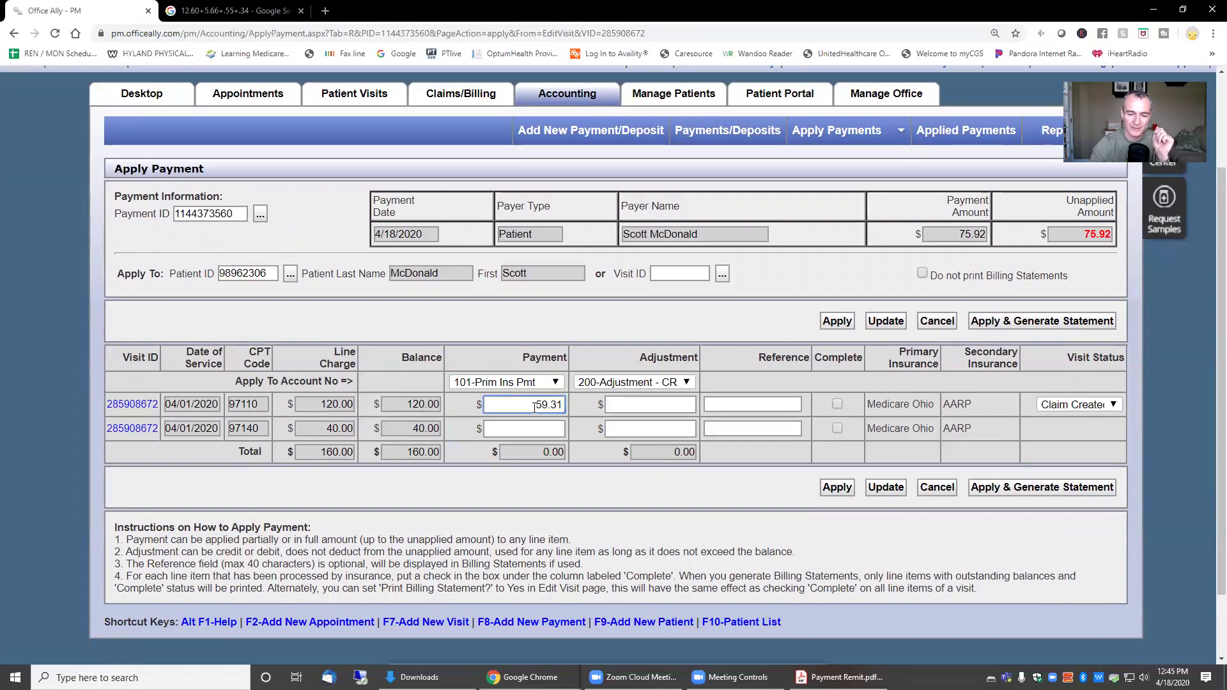
# Apply 16.61 to the 97140 line, leaving 0.00 unapplied, checking against the remittance
pyautogui.click(546, 430)
pyautogui.click(839, 677)
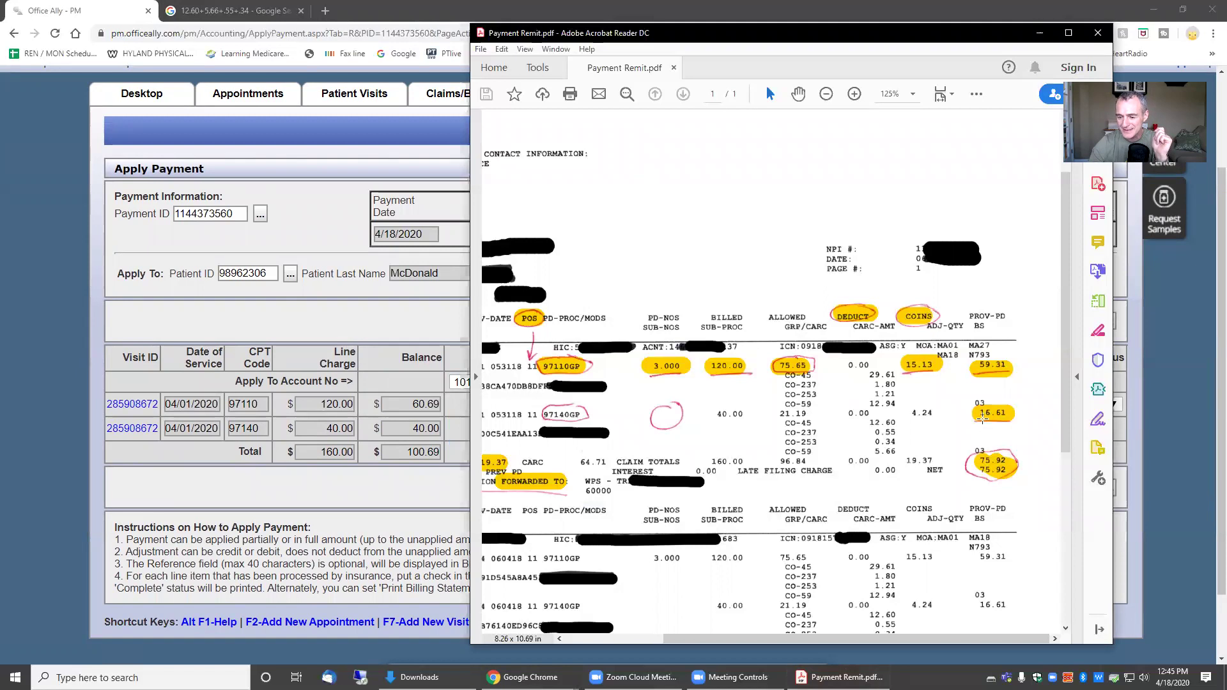
pyautogui.click(445, 429)
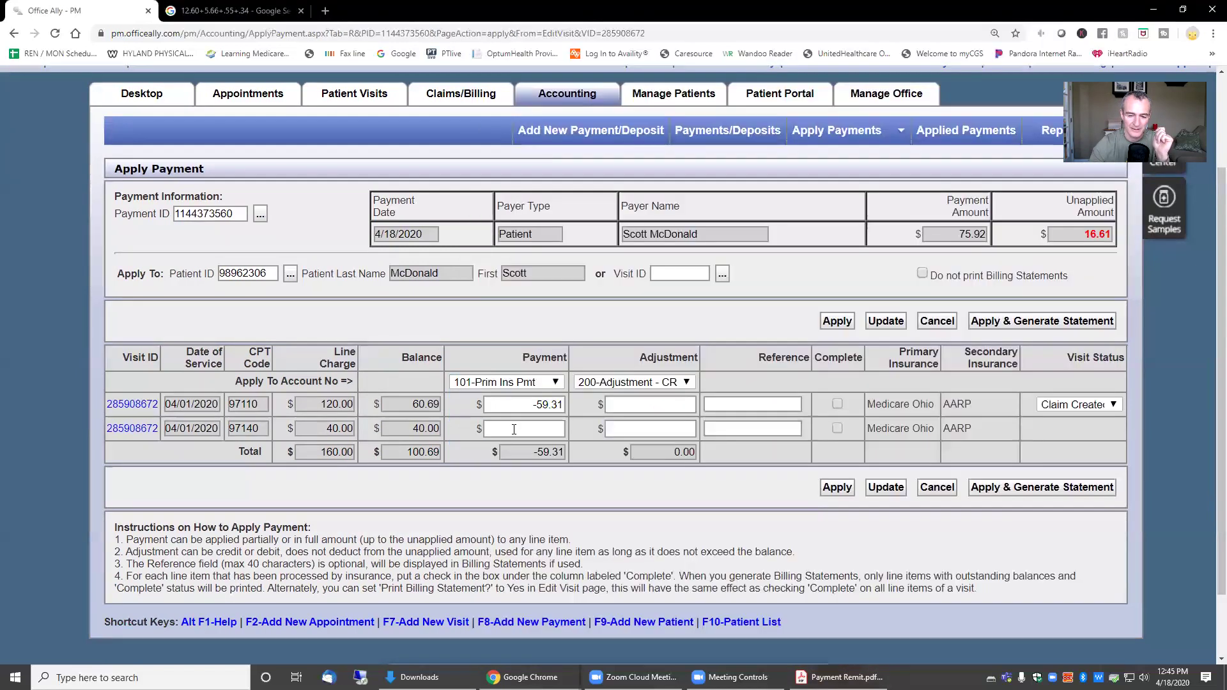
pyautogui.click(514, 429)
pyautogui.write('16.61')
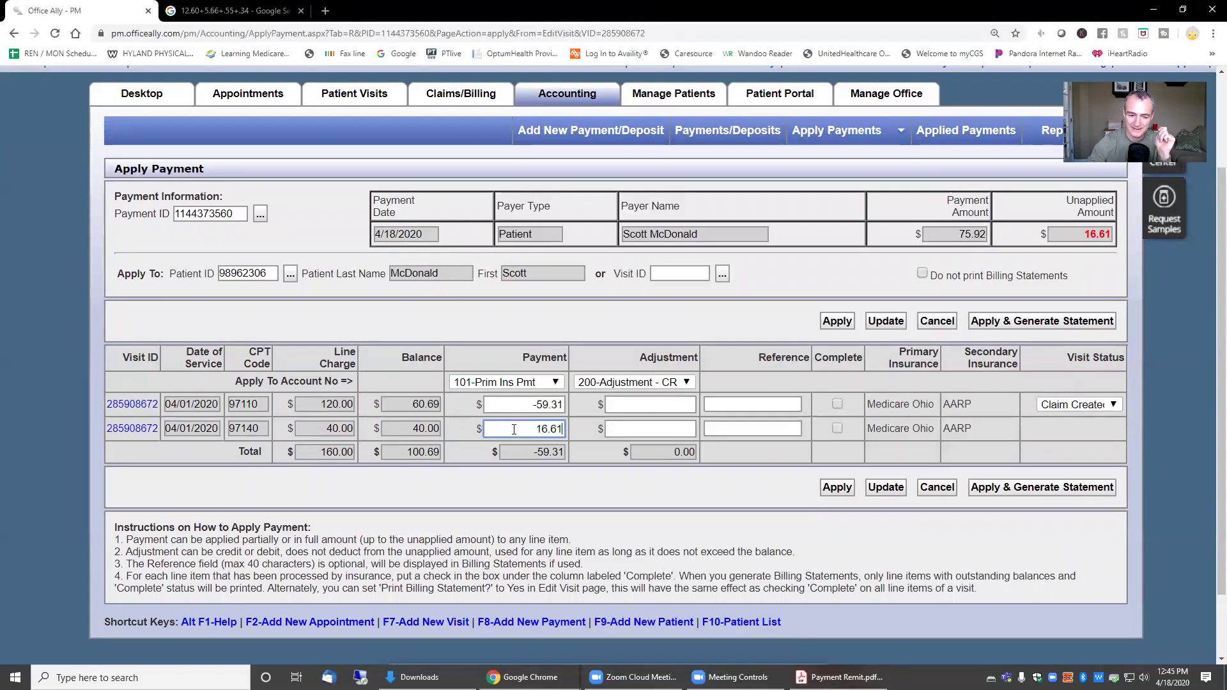
pyautogui.click(621, 405)
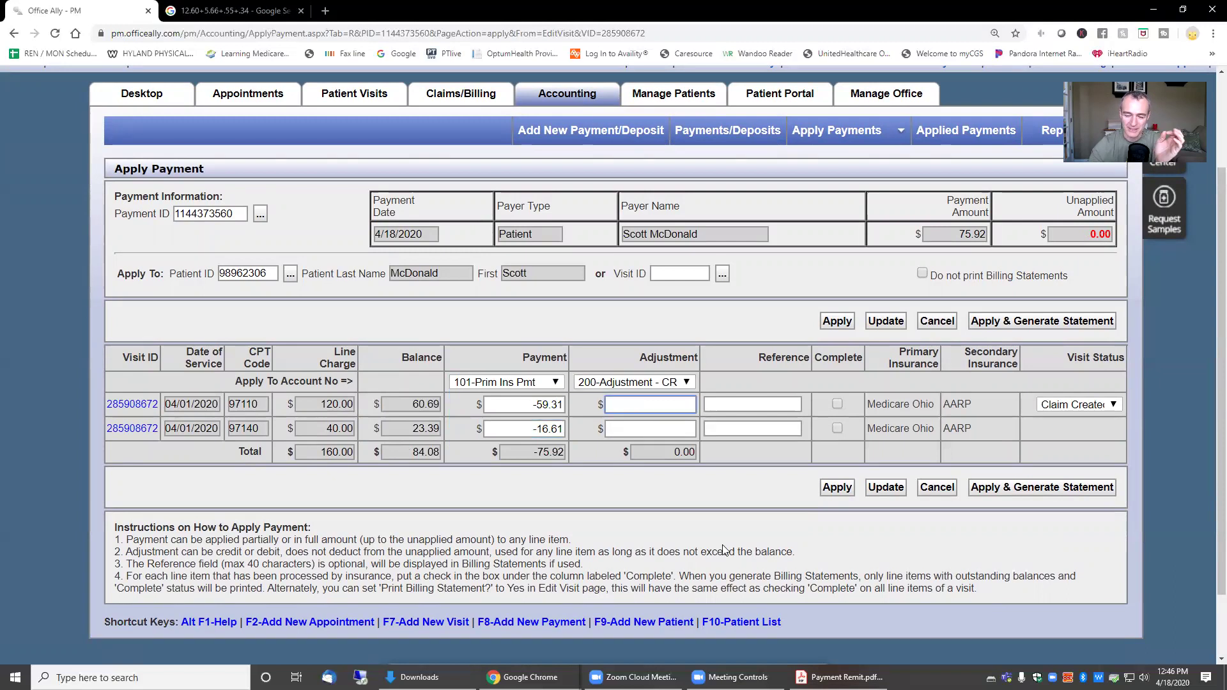
pyautogui.click(840, 678)
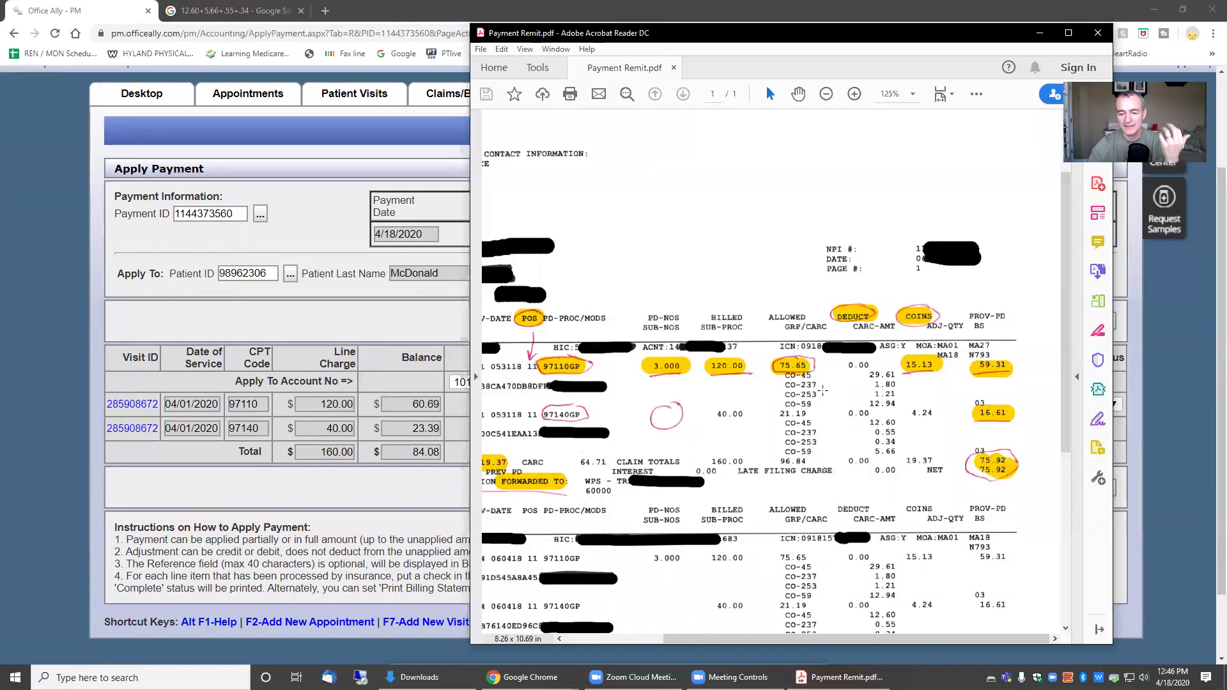
# On the remittance's first claim, mark the 29.61 adjustment and circle the CO-237 and CO-253 adjustments
pyautogui.scroll(-8, 830, 486)
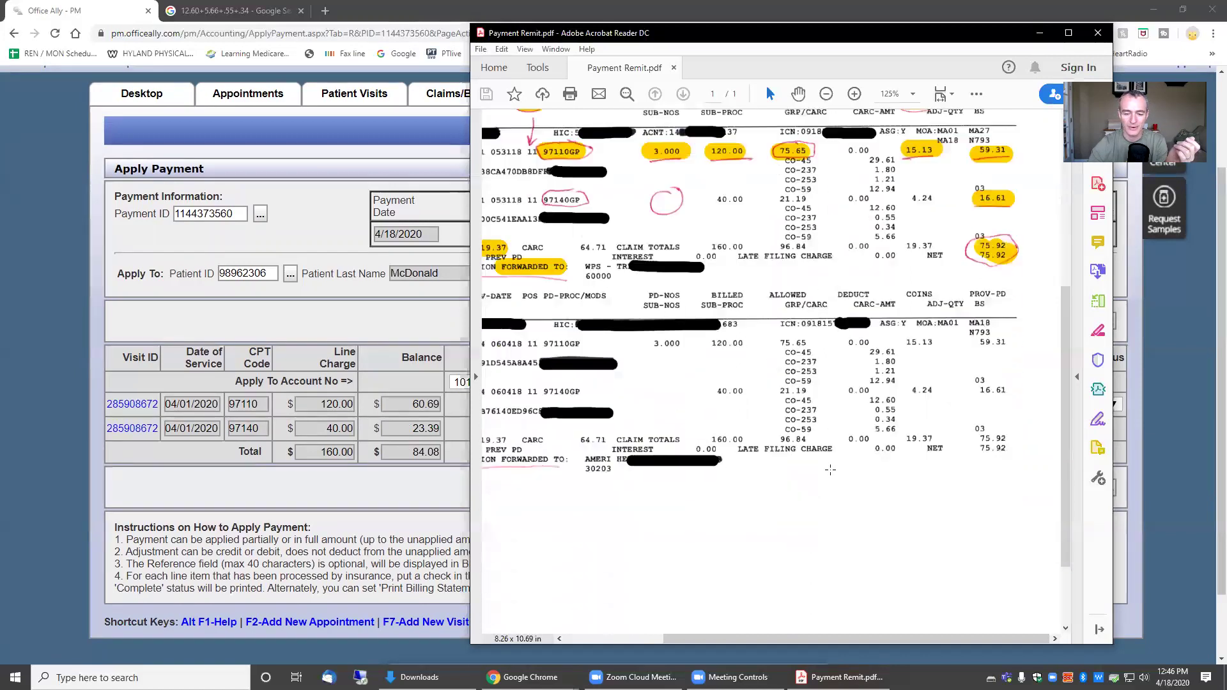
pyautogui.moveTo(842, 639); pyautogui.dragTo(739, 639)
pyautogui.scroll(5, 885, 304)
pyautogui.scroll(3, 886, 305)
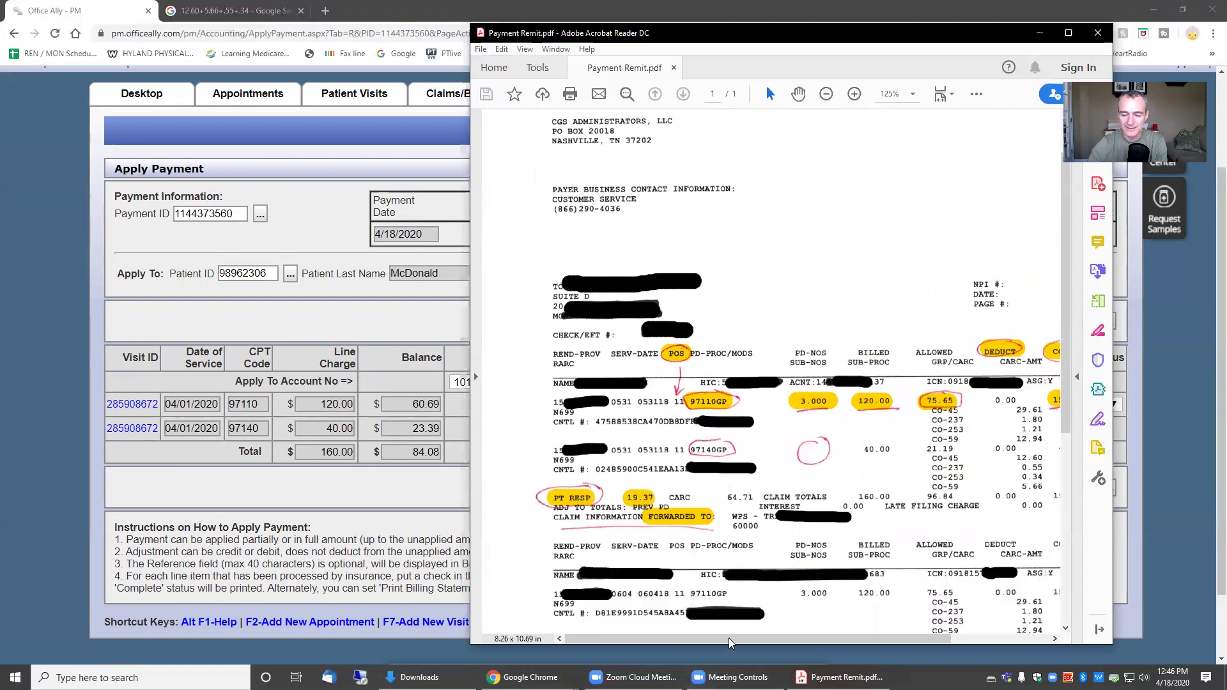
pyautogui.moveTo(729, 640); pyautogui.dragTo(834, 638)
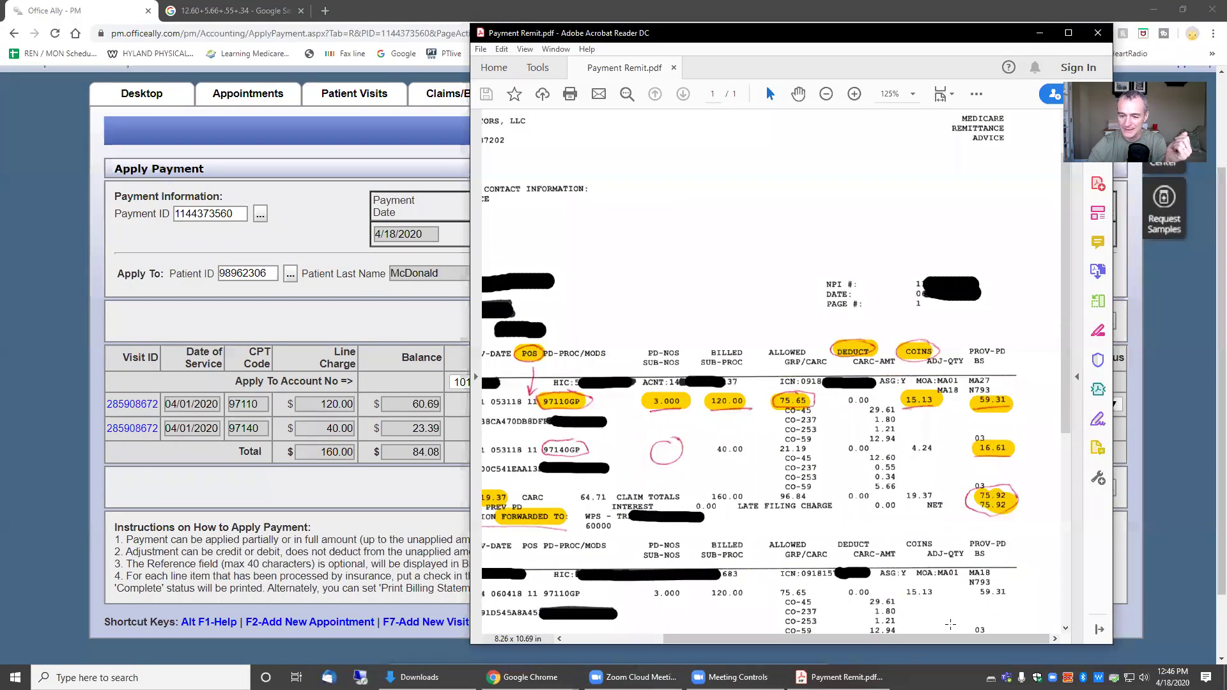
pyautogui.moveTo(773, 405)
pyautogui.mouseDown()
pyautogui.moveTo(895, 414)
pyautogui.moveTo(869, 399)
pyautogui.mouseUp()
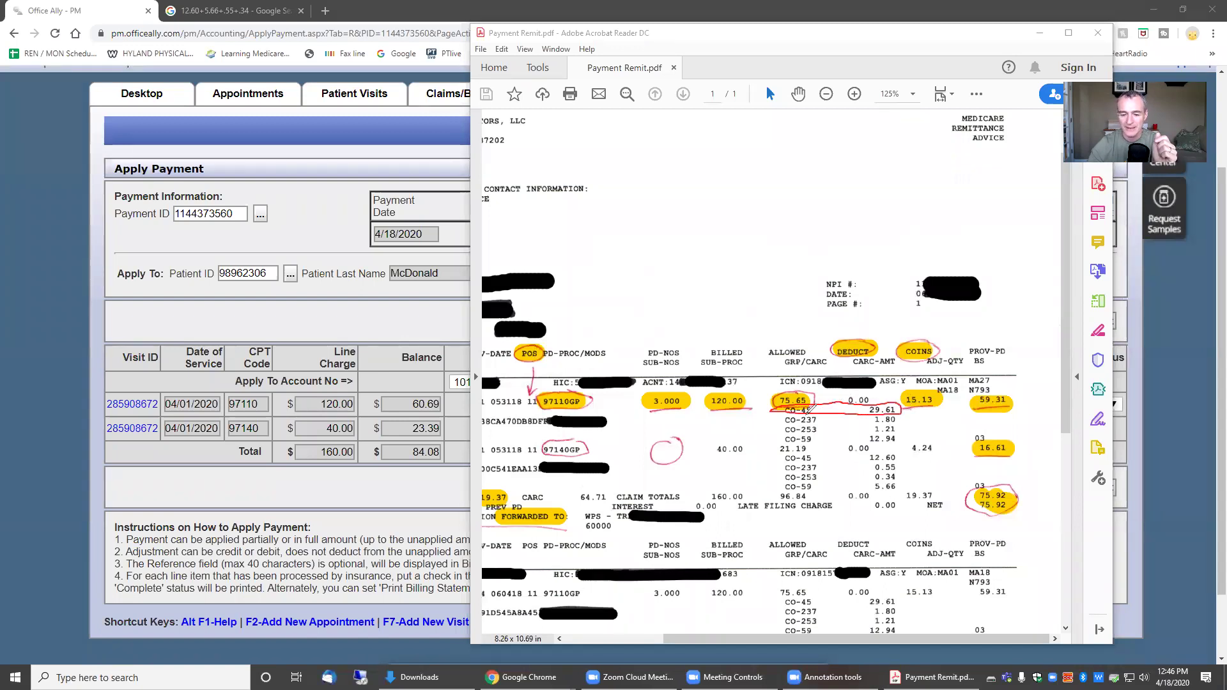
pyautogui.moveTo(810, 409)
pyautogui.mouseDown()
pyautogui.moveTo(771, 419)
pyautogui.moveTo(809, 435)
pyautogui.moveTo(901, 434)
pyautogui.moveTo(904, 414)
pyautogui.moveTo(799, 411)
pyautogui.mouseUp()
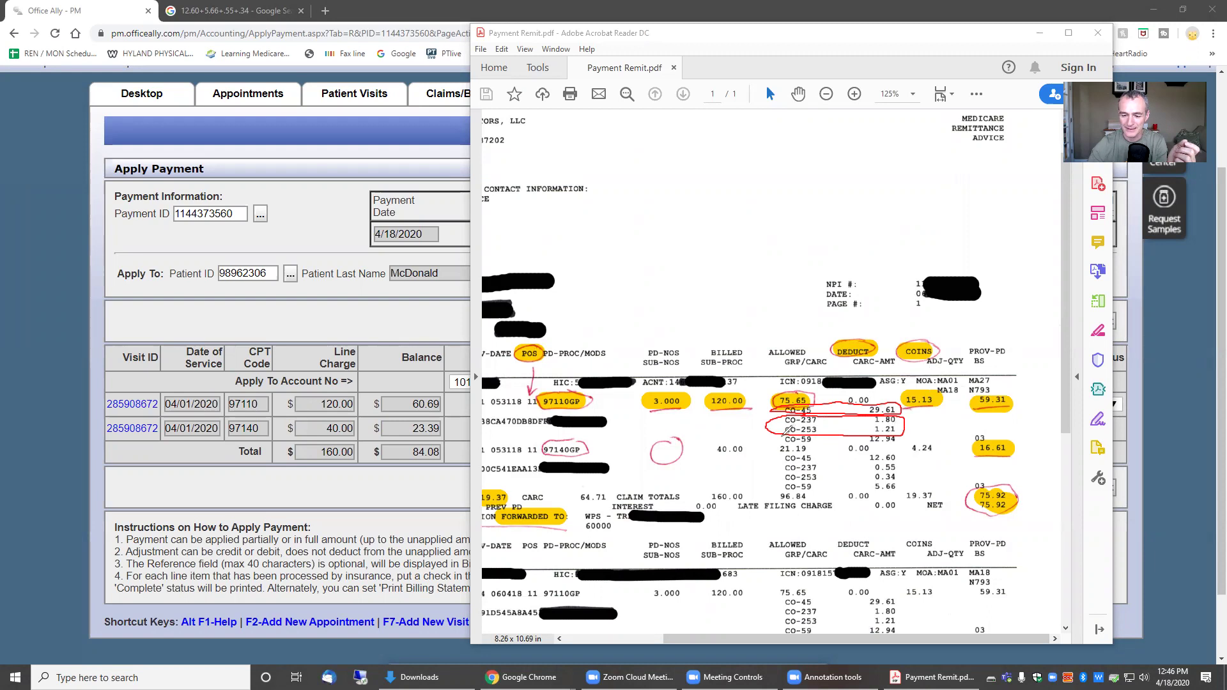
# Mark the CO-59 adjustment line, then search Windows for 'calcu'
pyautogui.moveTo(786, 434)
pyautogui.mouseDown()
pyautogui.moveTo(779, 444)
pyautogui.moveTo(815, 448)
pyautogui.moveTo(914, 440)
pyautogui.moveTo(906, 432)
pyautogui.mouseUp()
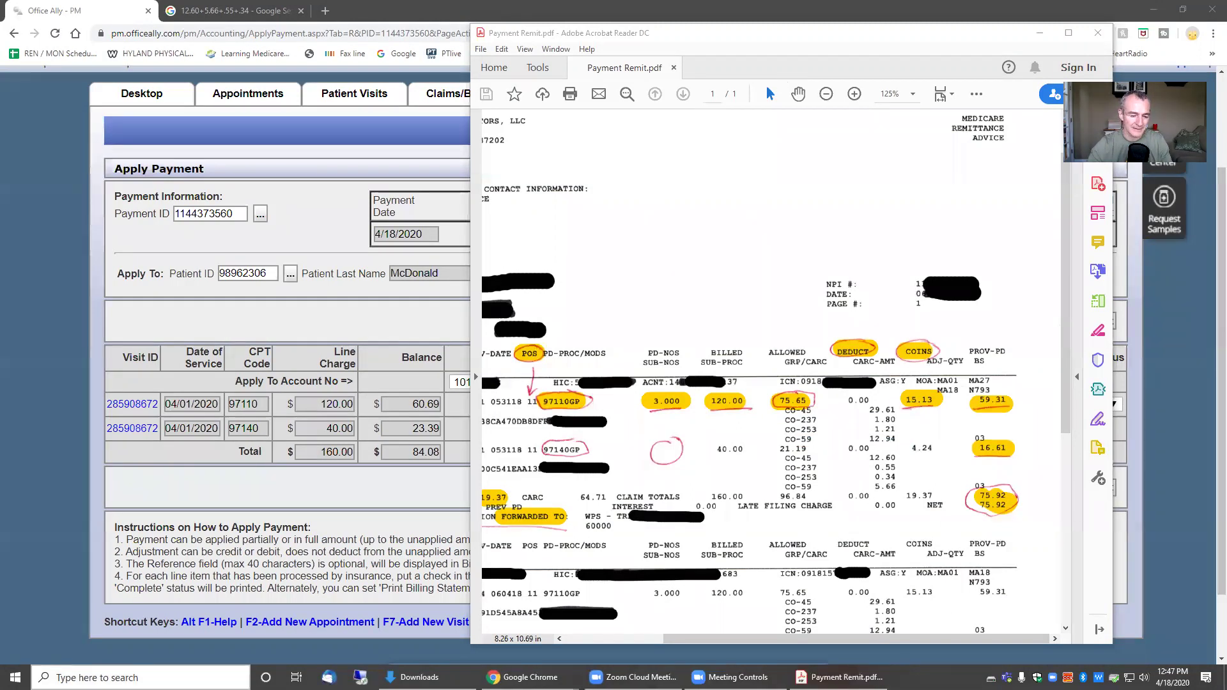
pyautogui.press('super')
pyautogui.write('calcu')
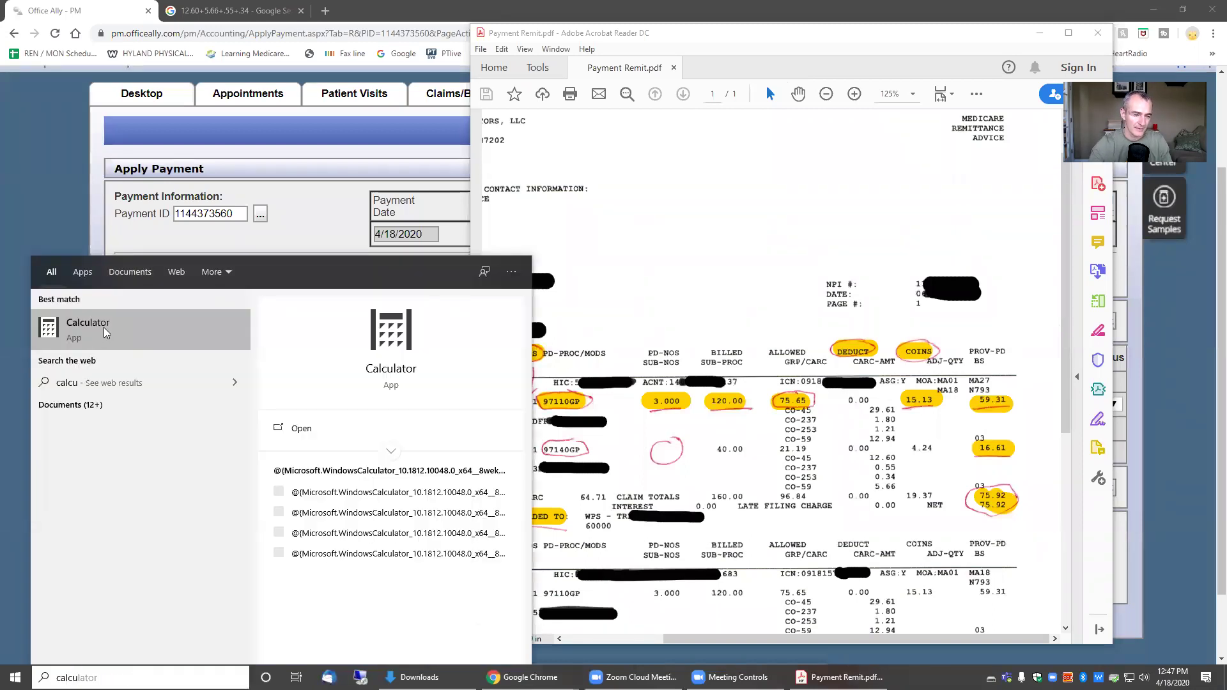
# Launch Calculator and total 29.61 + 1.80 + 1.21 + 12.94 to get 45.56
pyautogui.click(104, 332)
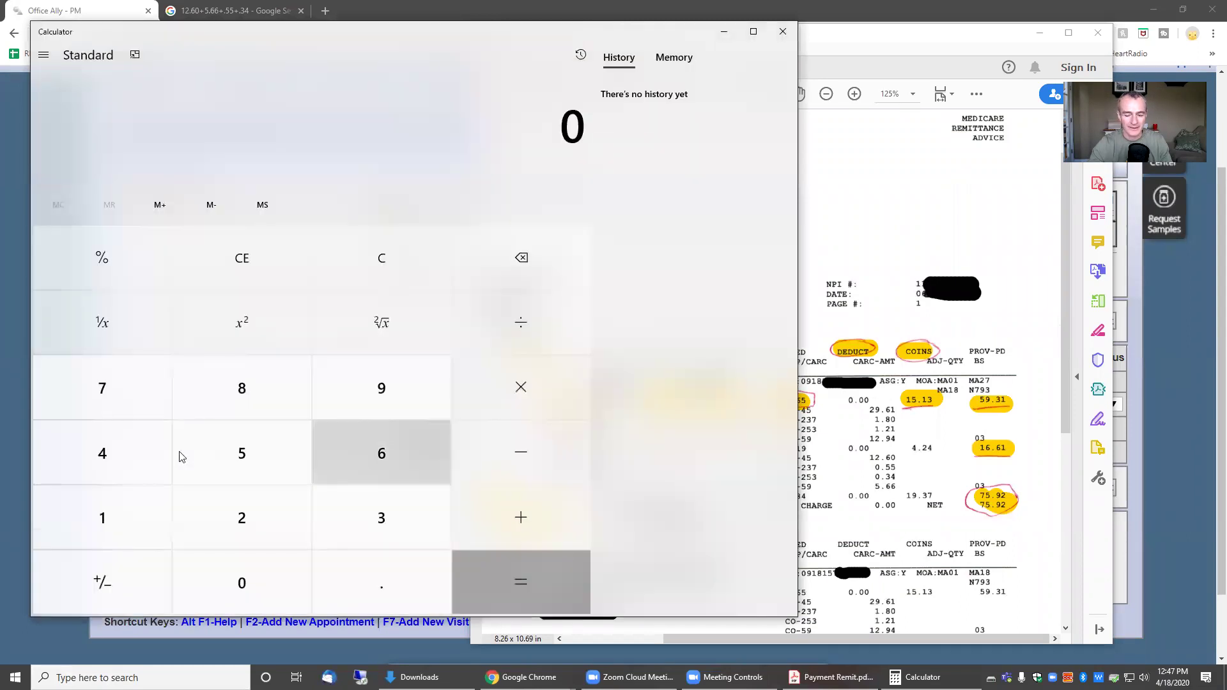
pyautogui.write('29')
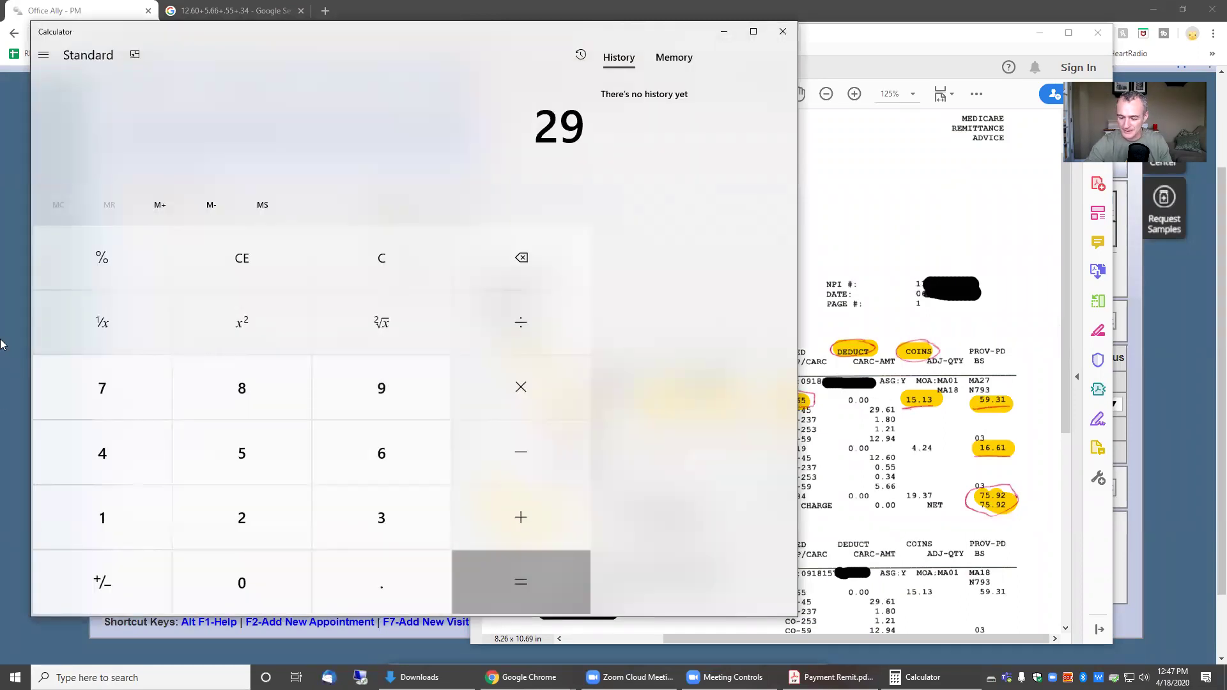
pyautogui.write('.61+1.80')
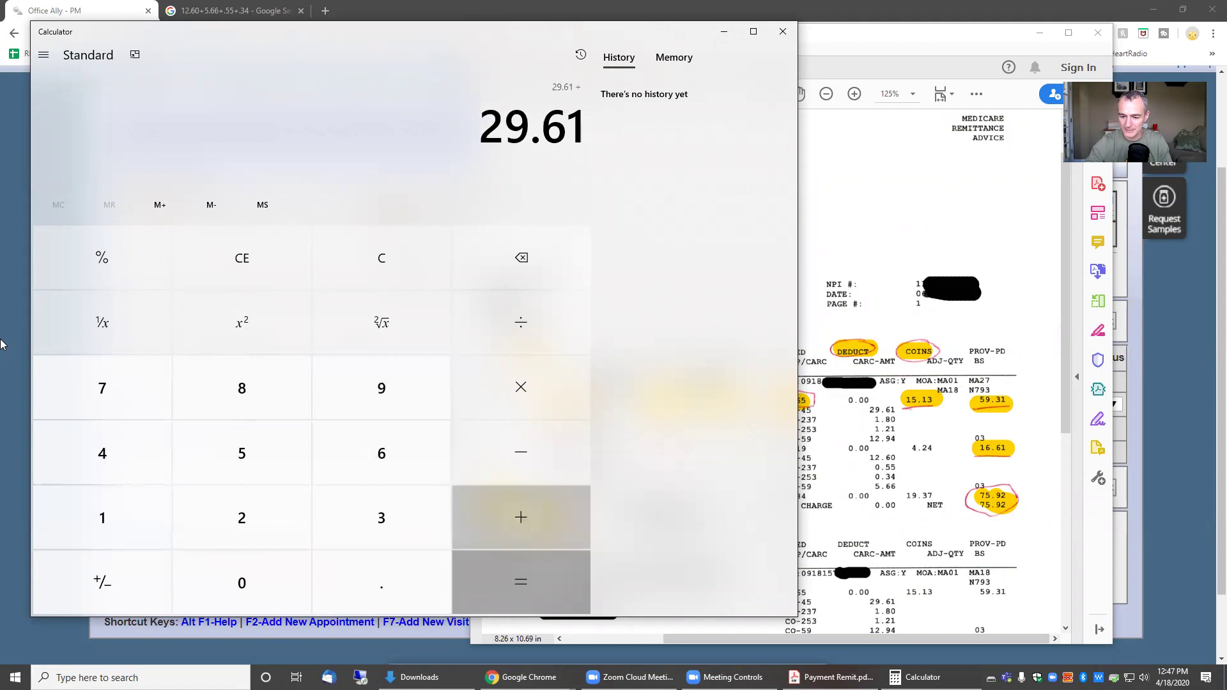
pyautogui.write('+')
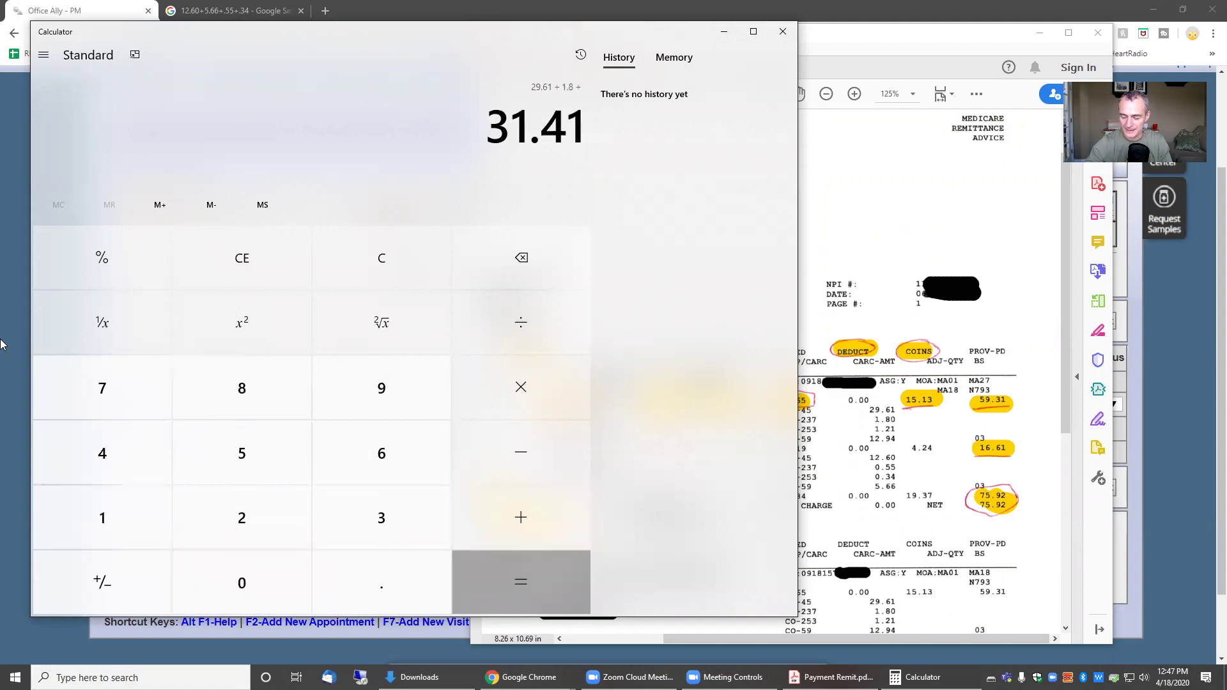
pyautogui.write('1.21')
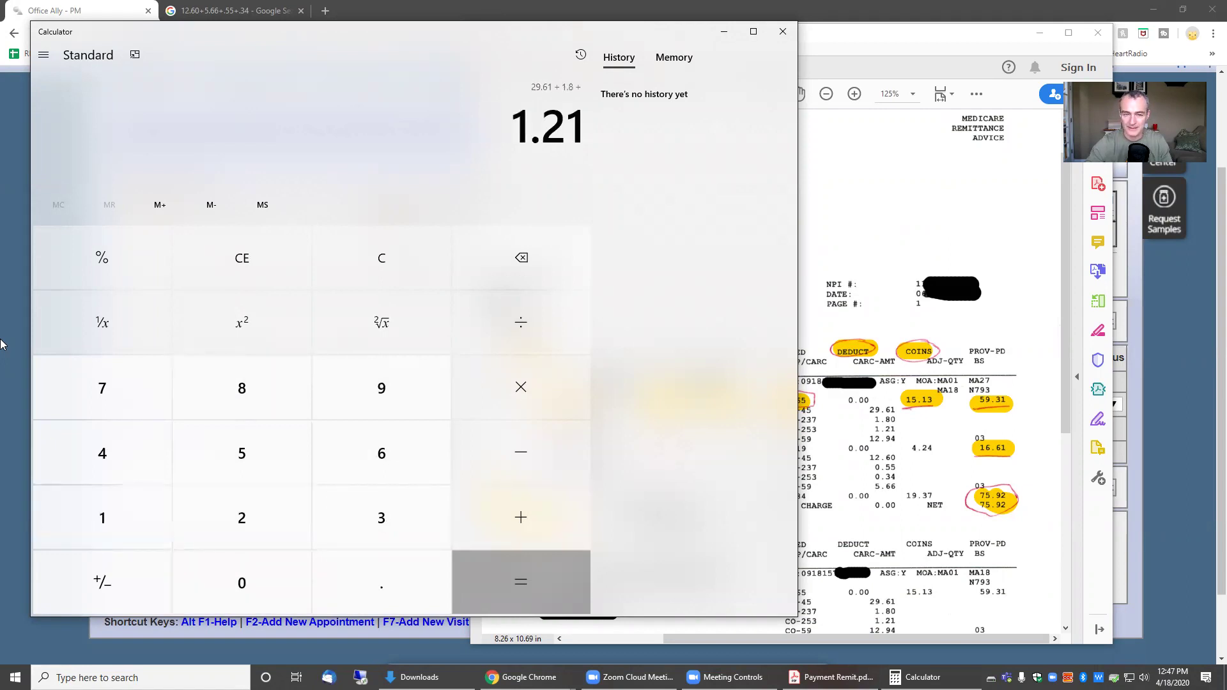
pyautogui.write('+')
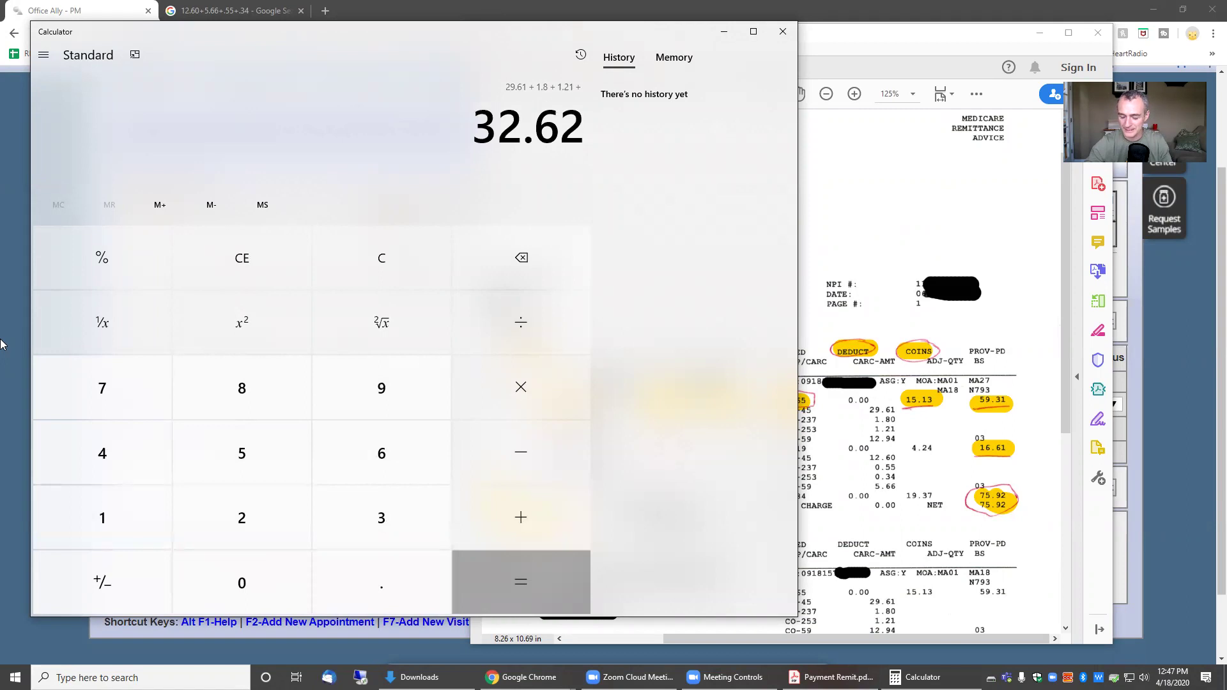
pyautogui.write('12.94')
pyautogui.press('Return')
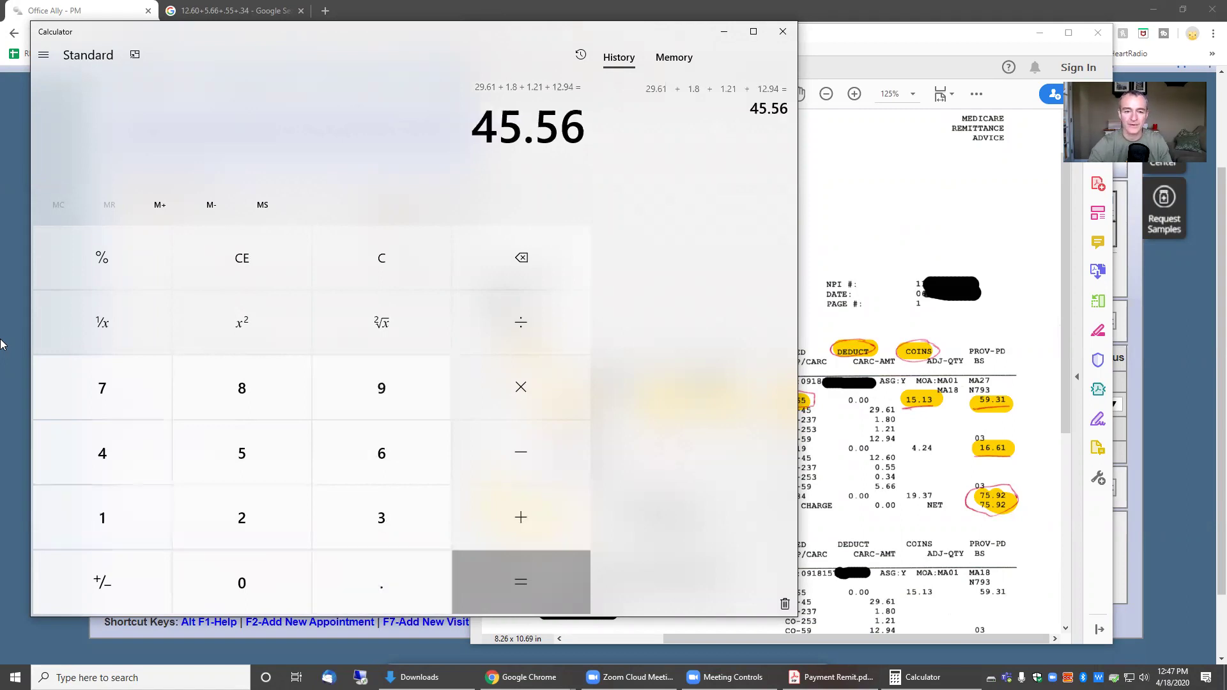
# Enter a 45.56 adjustment on the 97110 line of the payment page
pyautogui.click(48, 7)
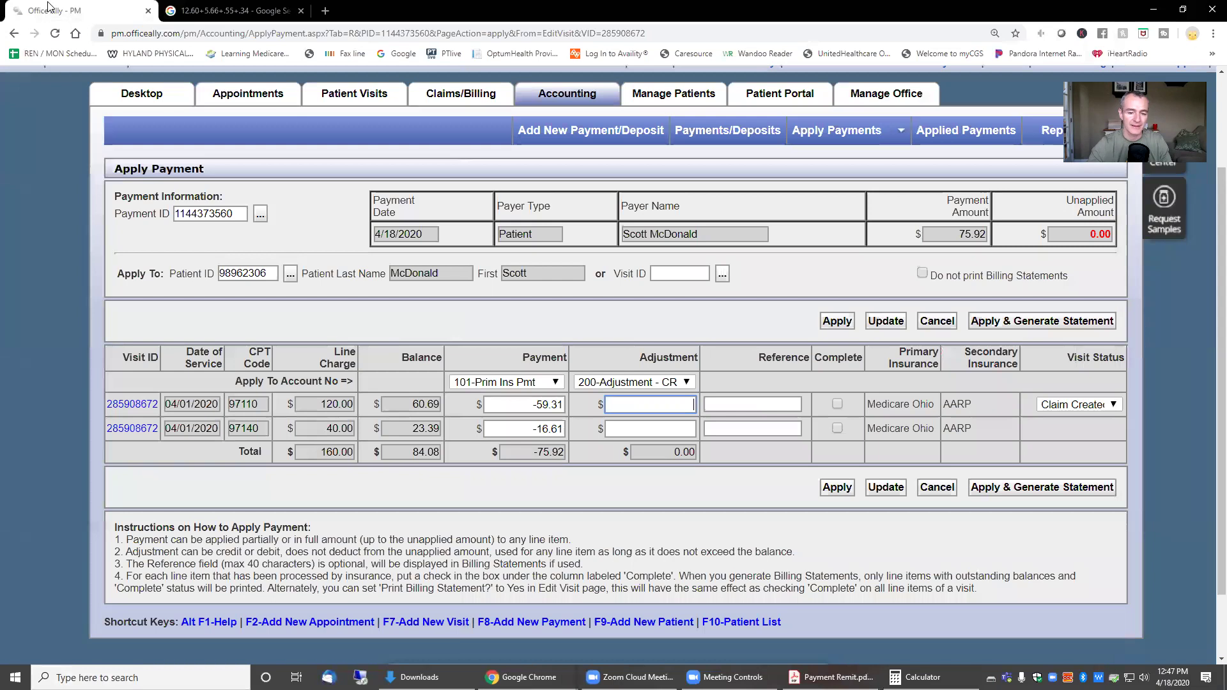
pyautogui.write('4')
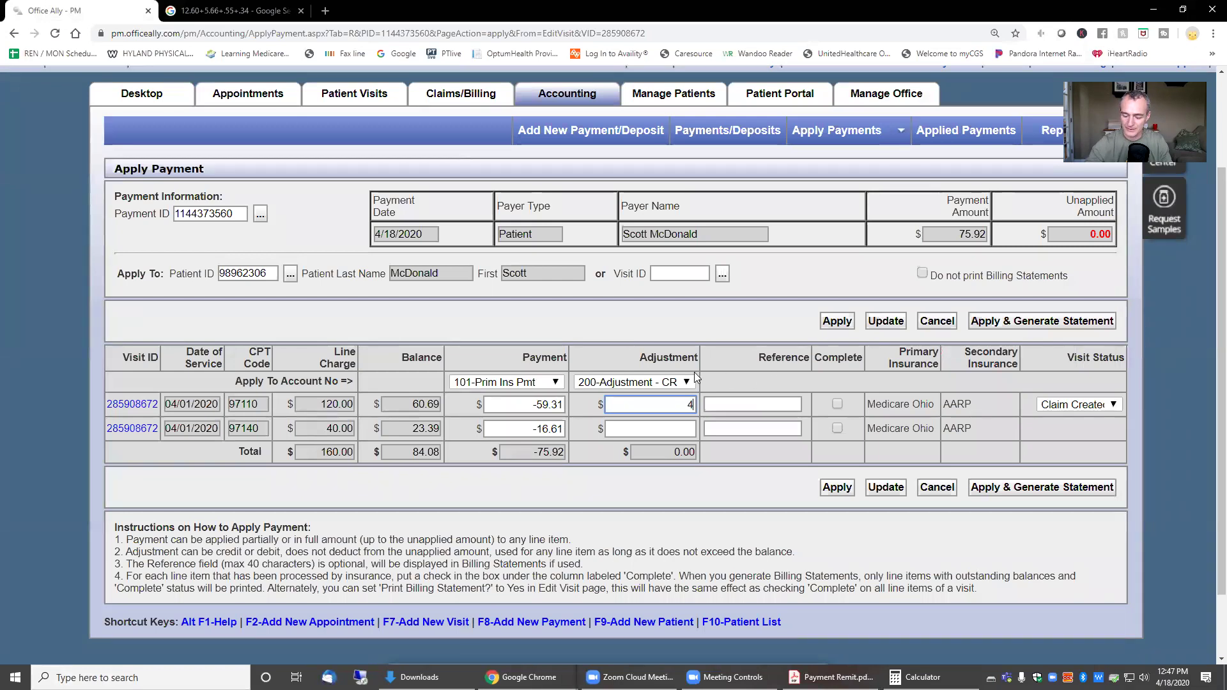
pyautogui.write('5.56')
pyautogui.press('Tab')
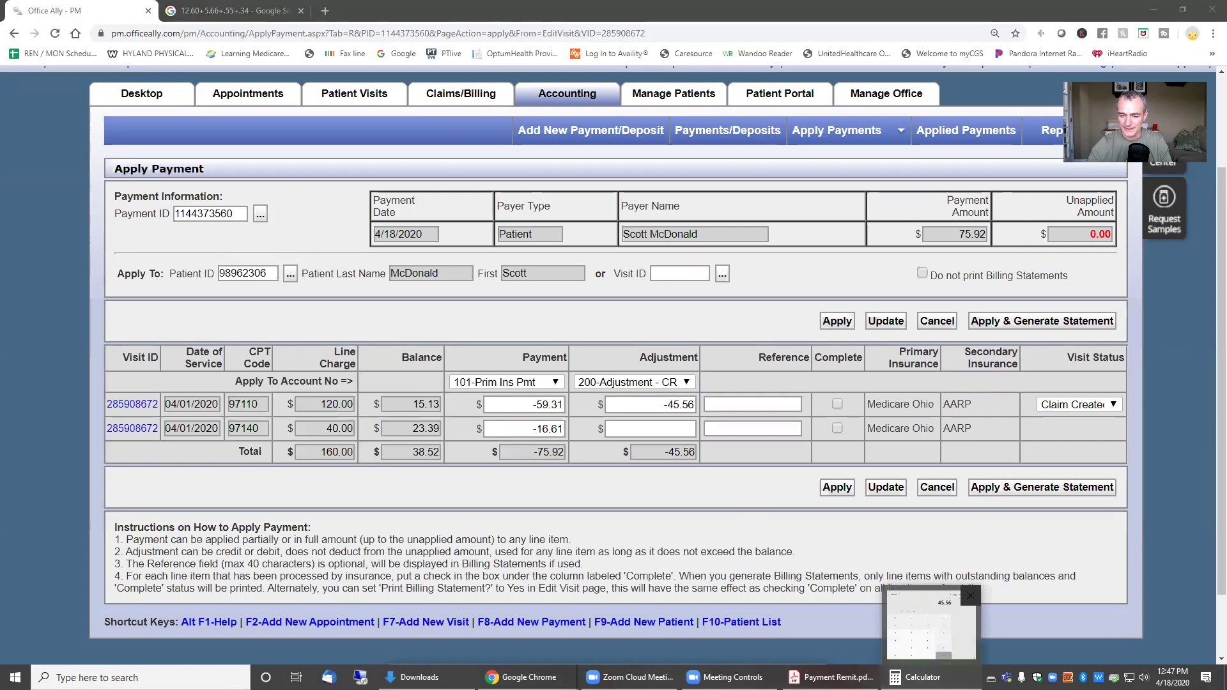
# Sum the 97140 adjustments 12.60 + .55 + .34 + 5.66 in Calculator
pyautogui.click(915, 677)
pyautogui.click(831, 677)
pyautogui.click(915, 677)
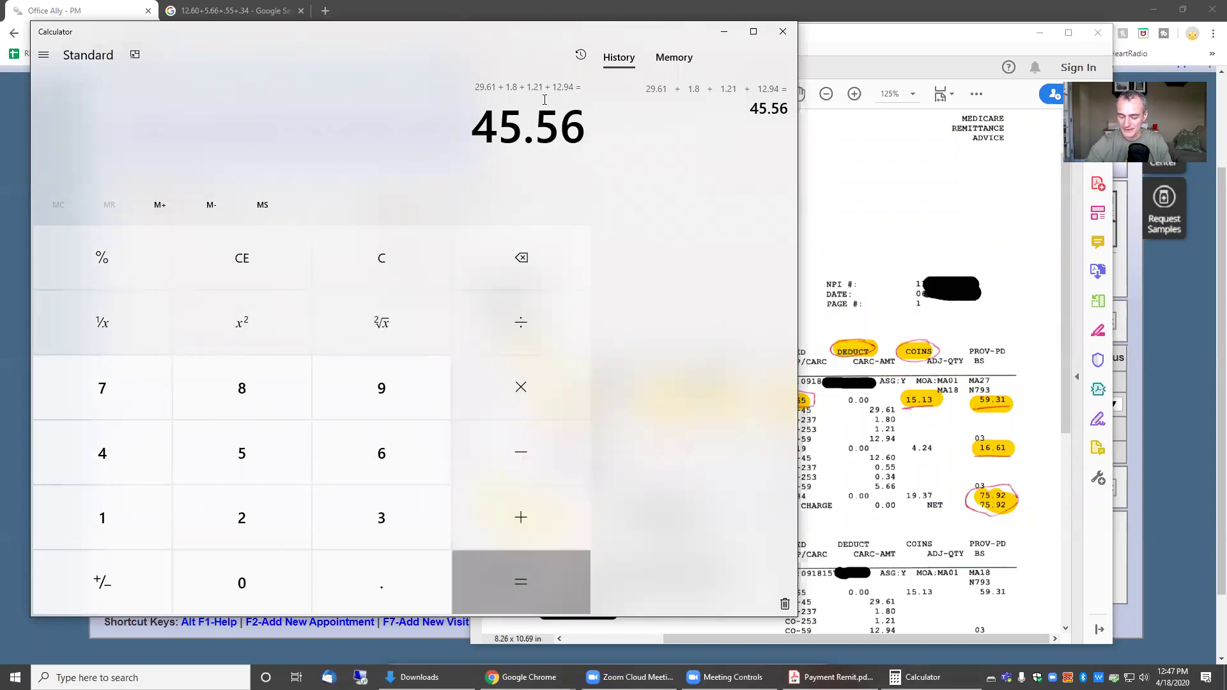
pyautogui.write('12.6')
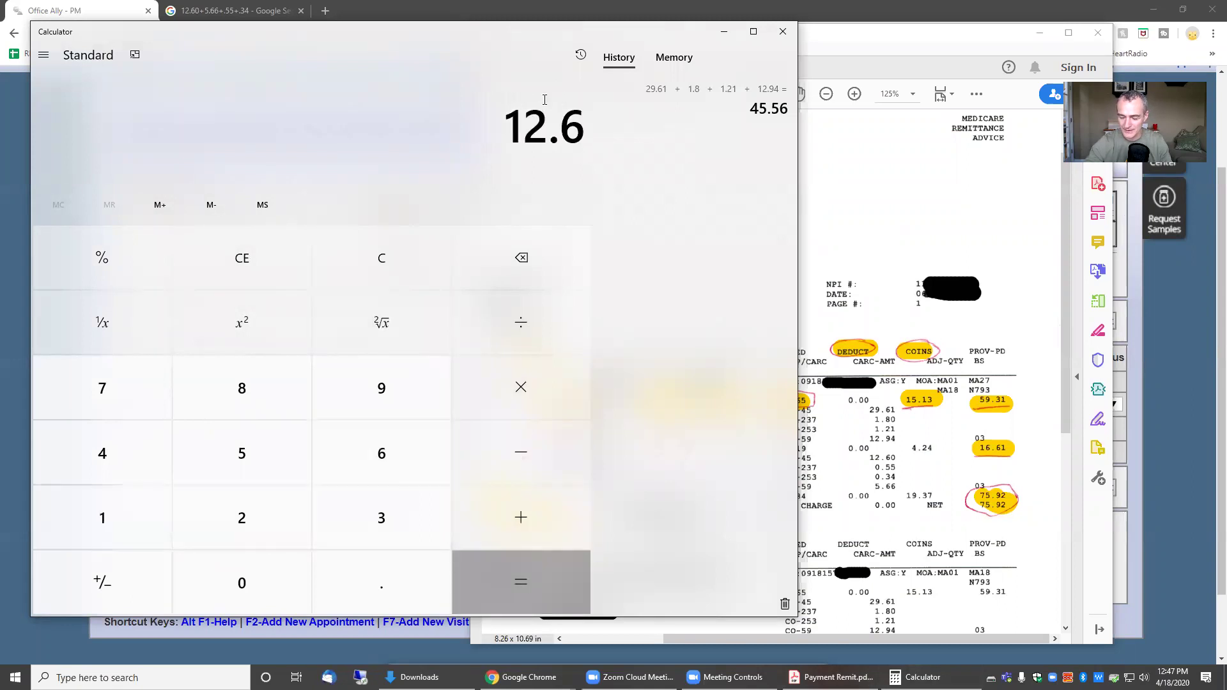
pyautogui.write('0+.55+')
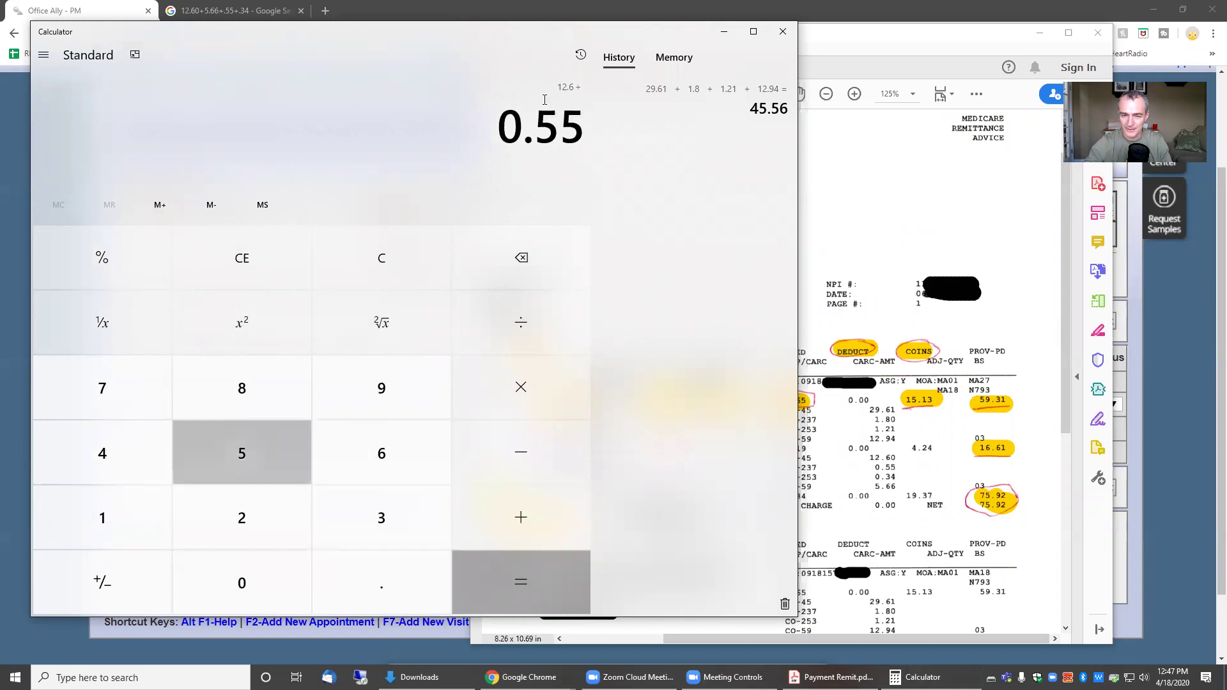
pyautogui.write('.')
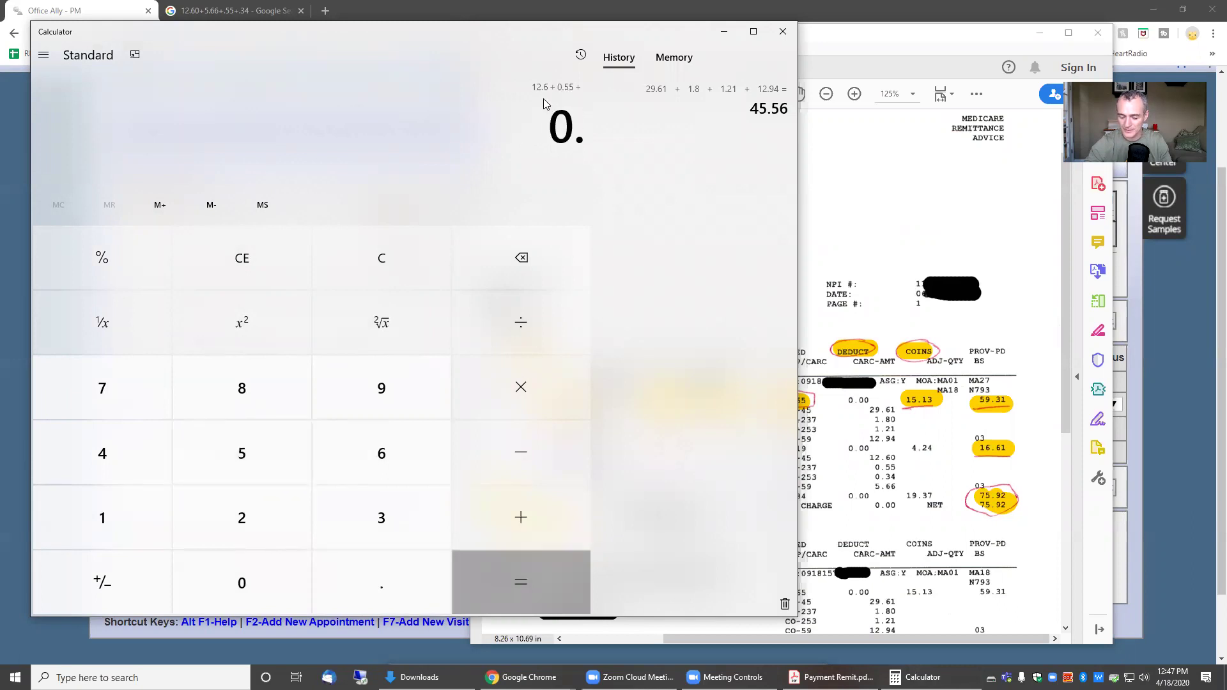
pyautogui.write('34+')
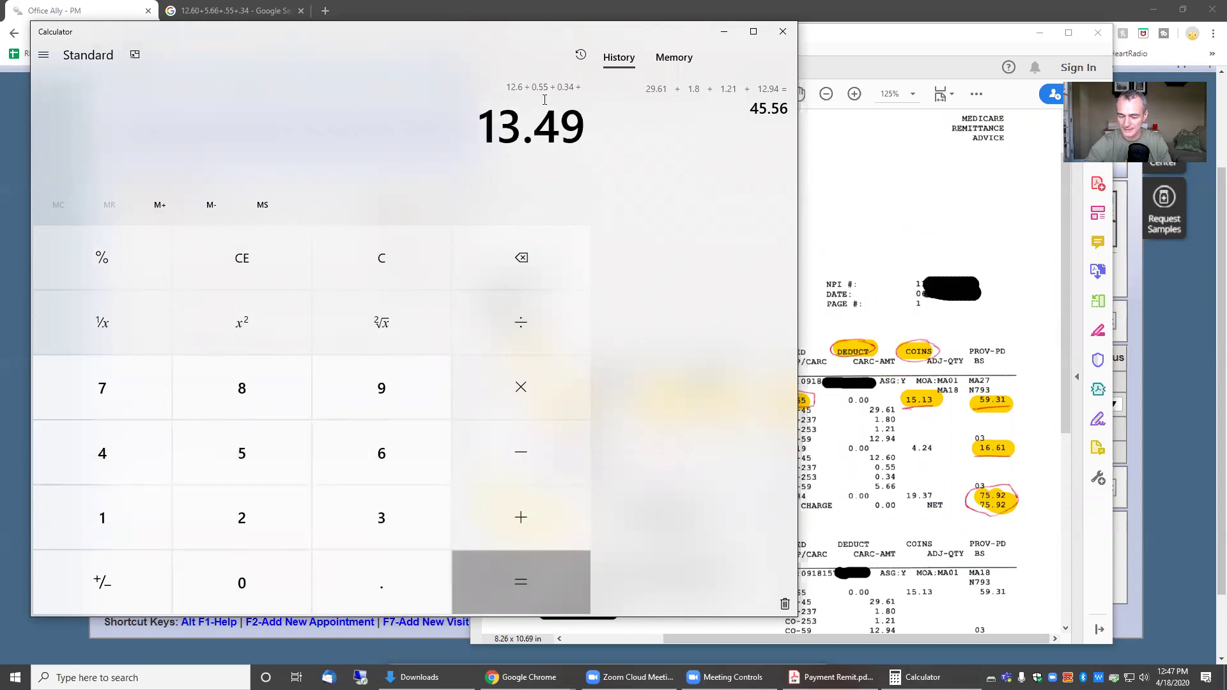
pyautogui.write('5.66=')
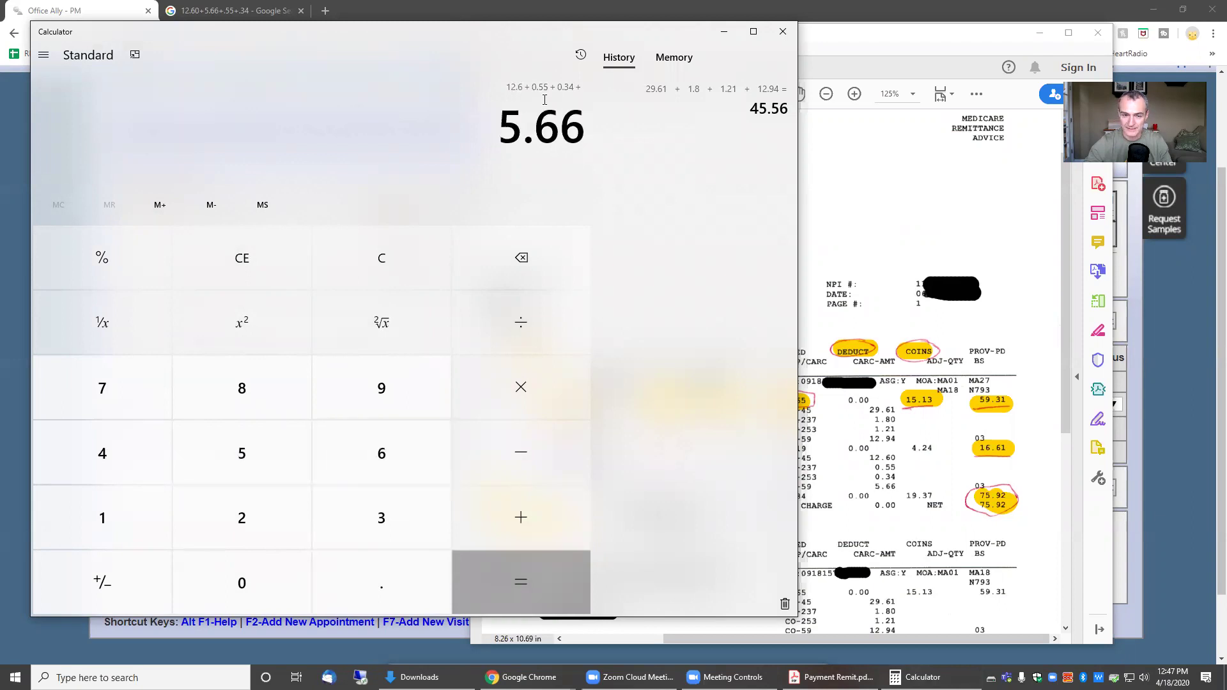
# Enter the -19.15 adjustment on the 97140 line
pyautogui.click(23, 634)
pyautogui.click(665, 422)
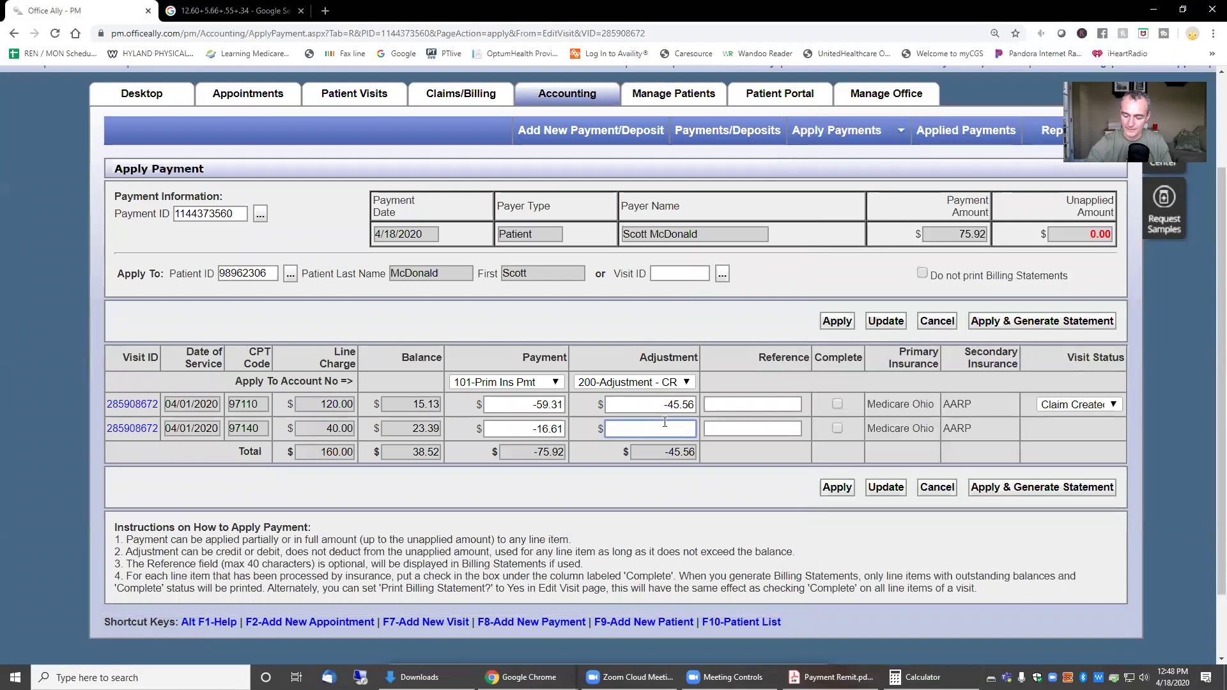
pyautogui.write('9.15')
pyautogui.press('Tab')
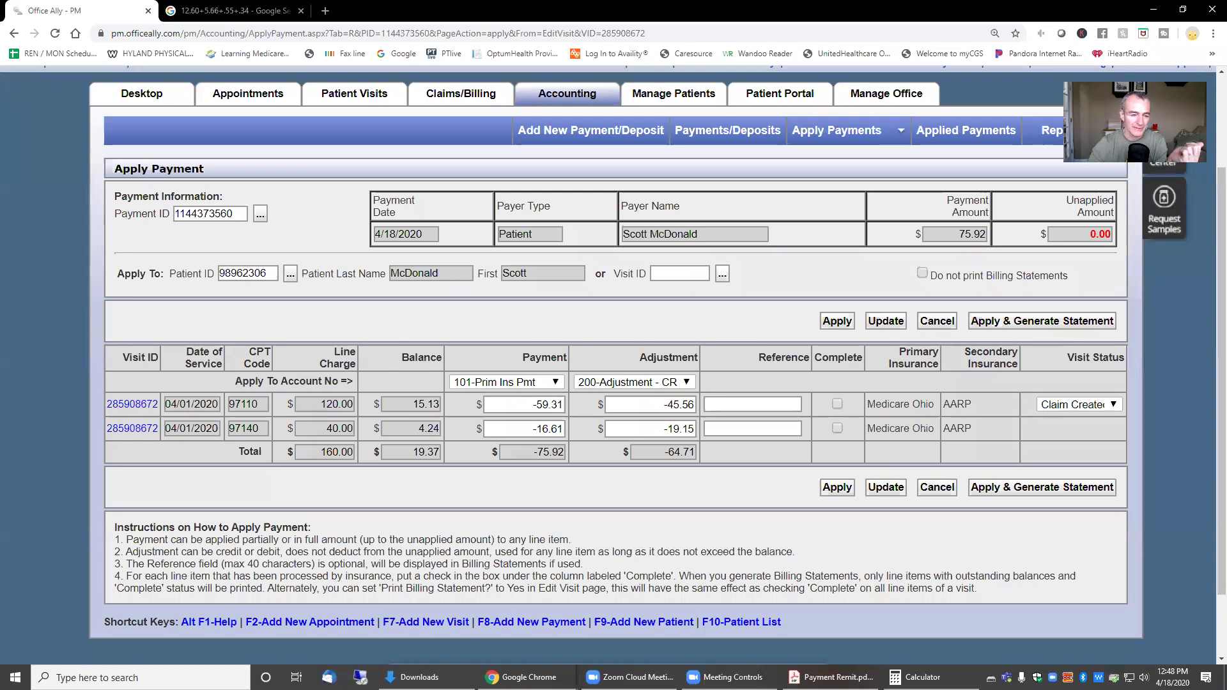
pyautogui.moveTo(218, 382)
pyautogui.mouseDown()
pyautogui.moveTo(171, 455)
pyautogui.moveTo(215, 441)
pyautogui.mouseUp()
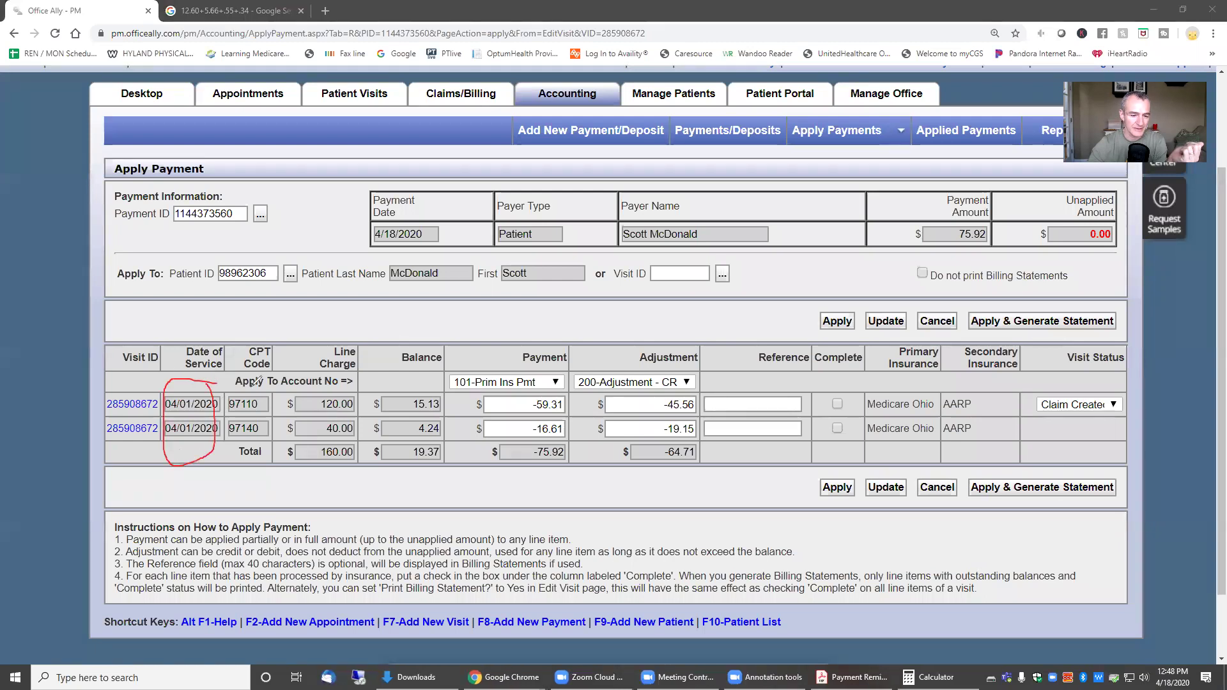
pyautogui.moveTo(253, 382)
pyautogui.mouseDown()
pyautogui.moveTo(228, 391)
pyautogui.moveTo(235, 456)
pyautogui.moveTo(264, 388)
pyautogui.mouseUp()
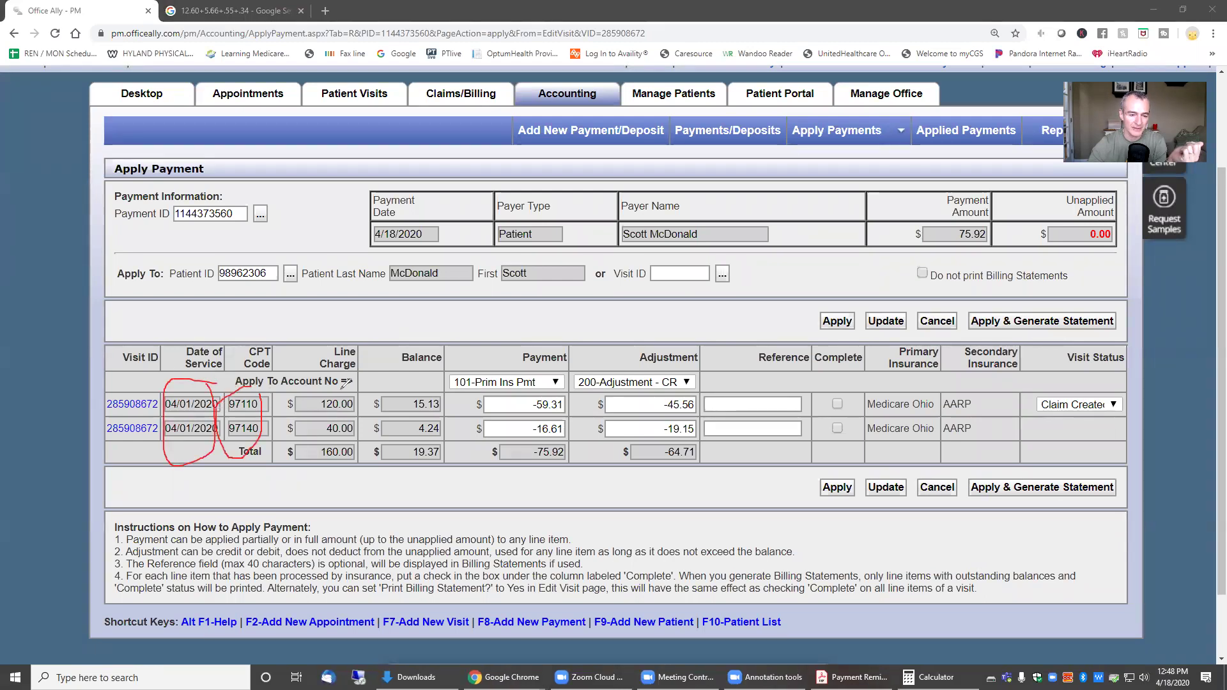
pyautogui.moveTo(342, 383)
pyautogui.mouseDown()
pyautogui.moveTo(304, 400)
pyautogui.moveTo(357, 431)
pyautogui.moveTo(304, 377)
pyautogui.mouseUp()
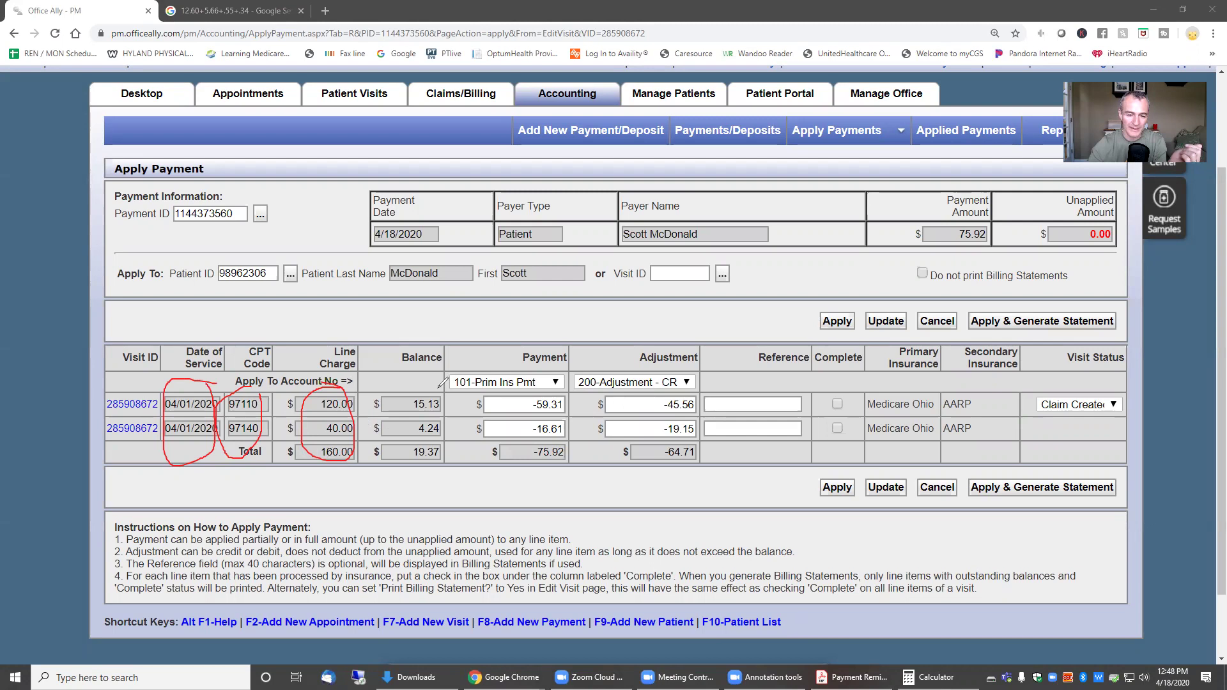
pyautogui.moveTo(438, 386)
pyautogui.mouseDown()
pyautogui.moveTo(415, 400)
pyautogui.moveTo(408, 447)
pyautogui.moveTo(419, 467)
pyautogui.moveTo(452, 399)
pyautogui.moveTo(443, 385)
pyautogui.mouseUp()
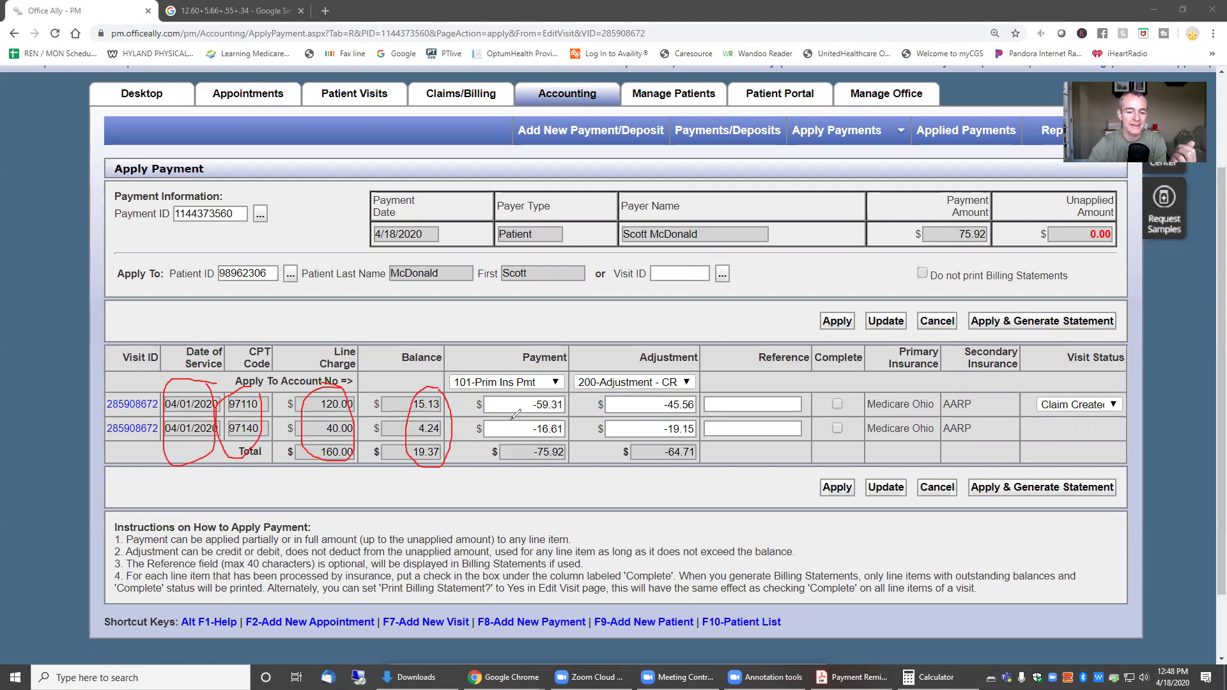
pyautogui.moveTo(571, 379)
pyautogui.mouseDown()
pyautogui.moveTo(534, 351)
pyautogui.moveTo(462, 378)
pyautogui.moveTo(476, 459)
pyautogui.moveTo(537, 479)
pyautogui.moveTo(563, 370)
pyautogui.moveTo(598, 441)
pyautogui.moveTo(639, 461)
pyautogui.moveTo(706, 413)
pyautogui.moveTo(659, 359)
pyautogui.moveTo(601, 359)
pyautogui.moveTo(635, 361)
pyautogui.mouseUp()
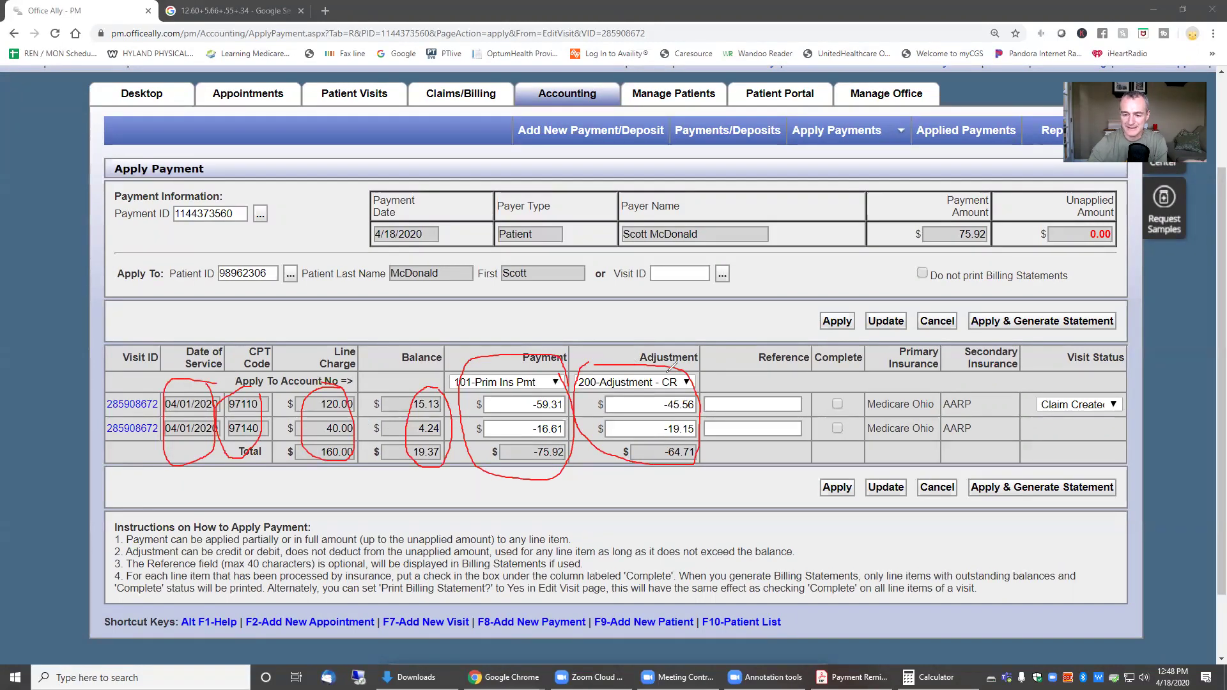
pyautogui.moveTo(925, 340)
pyautogui.mouseDown()
pyautogui.moveTo(881, 342)
pyautogui.moveTo(877, 378)
pyautogui.moveTo(911, 339)
pyautogui.moveTo(966, 379)
pyautogui.moveTo(1021, 348)
pyautogui.moveTo(971, 339)
pyautogui.moveTo(963, 363)
pyautogui.mouseUp()
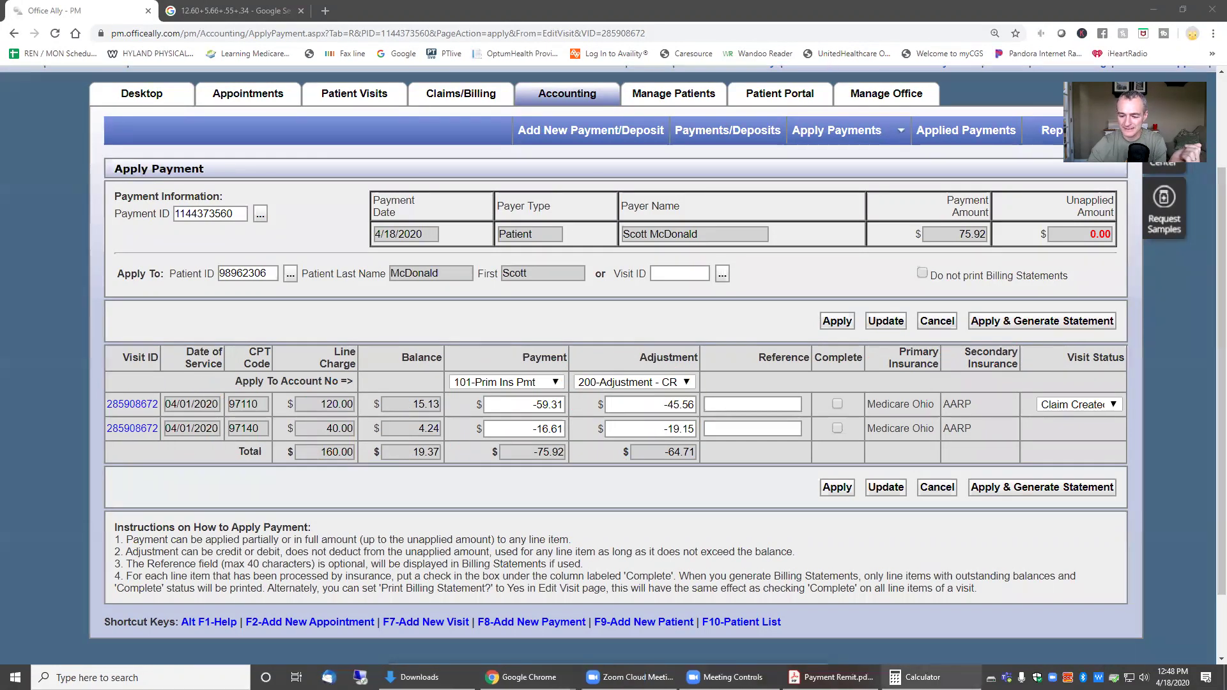
pyautogui.hotkey('alt', 'Tab')
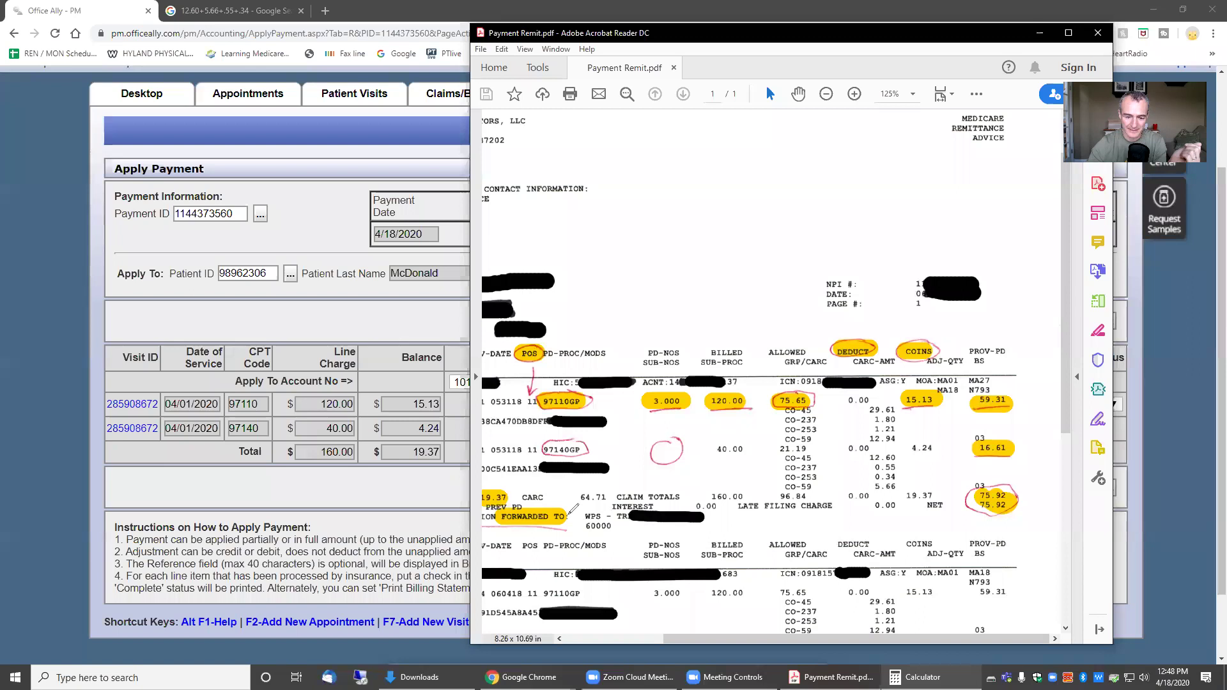
pyautogui.moveTo(571, 499); pyautogui.dragTo(560, 498)
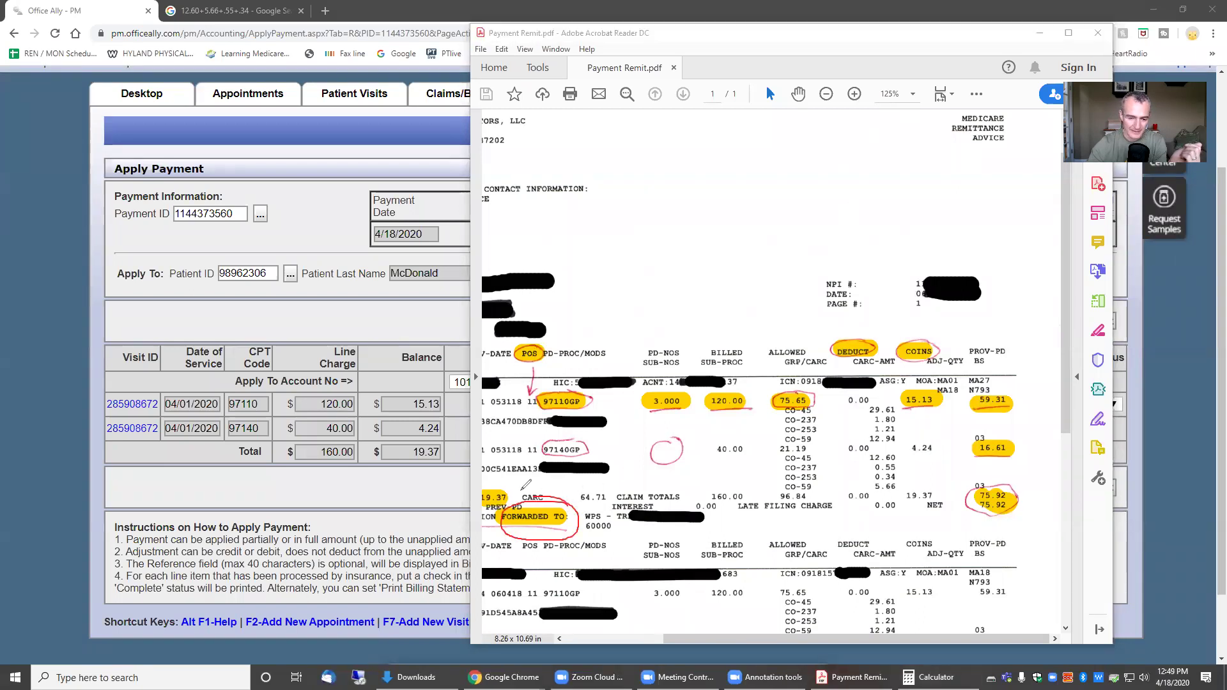
pyautogui.moveTo(488, 485); pyautogui.dragTo(474, 501)
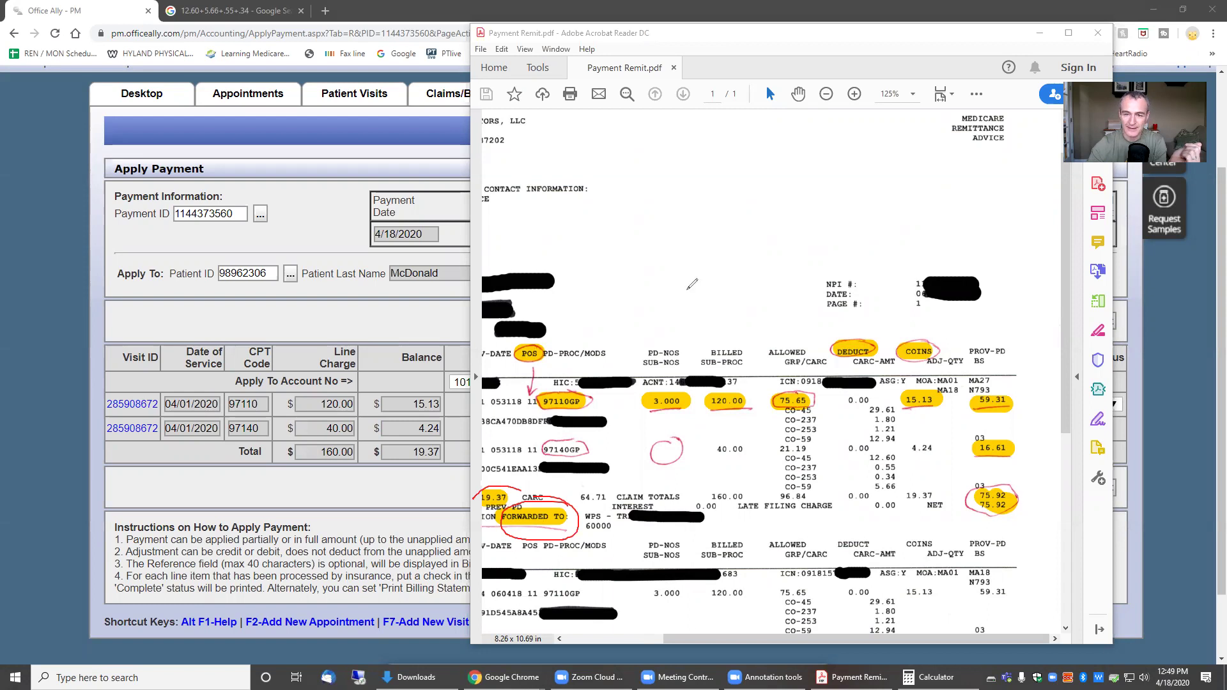
pyautogui.click(766, 85)
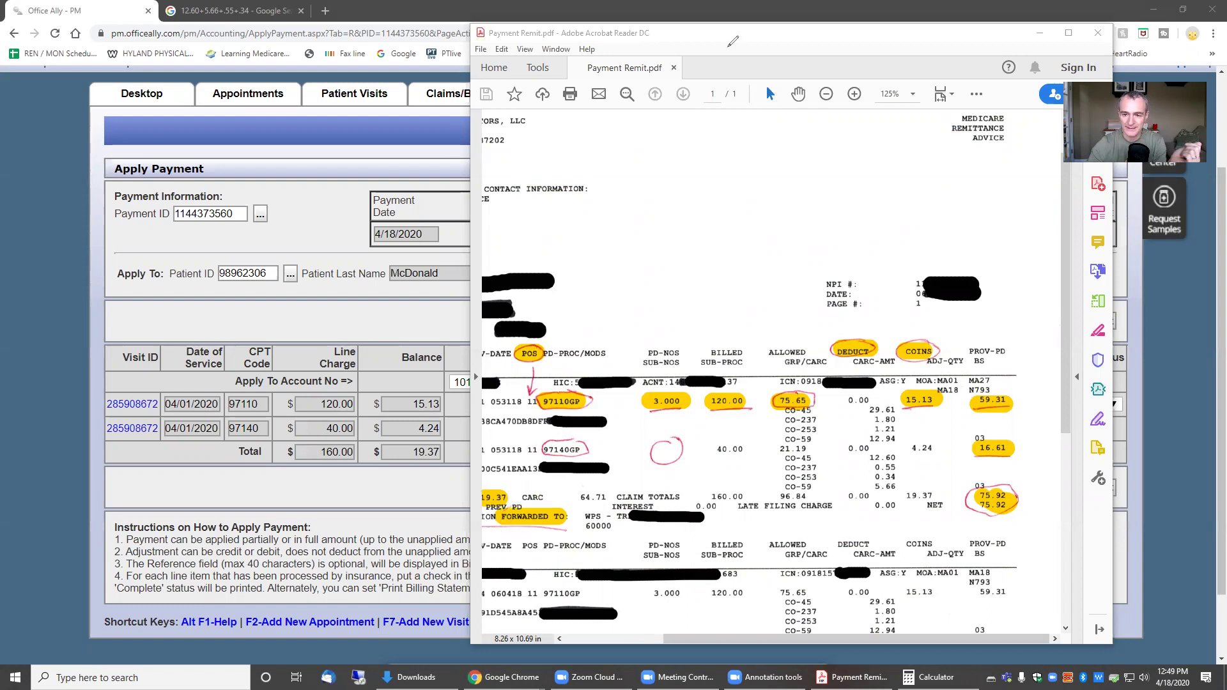
pyautogui.click(729, 47)
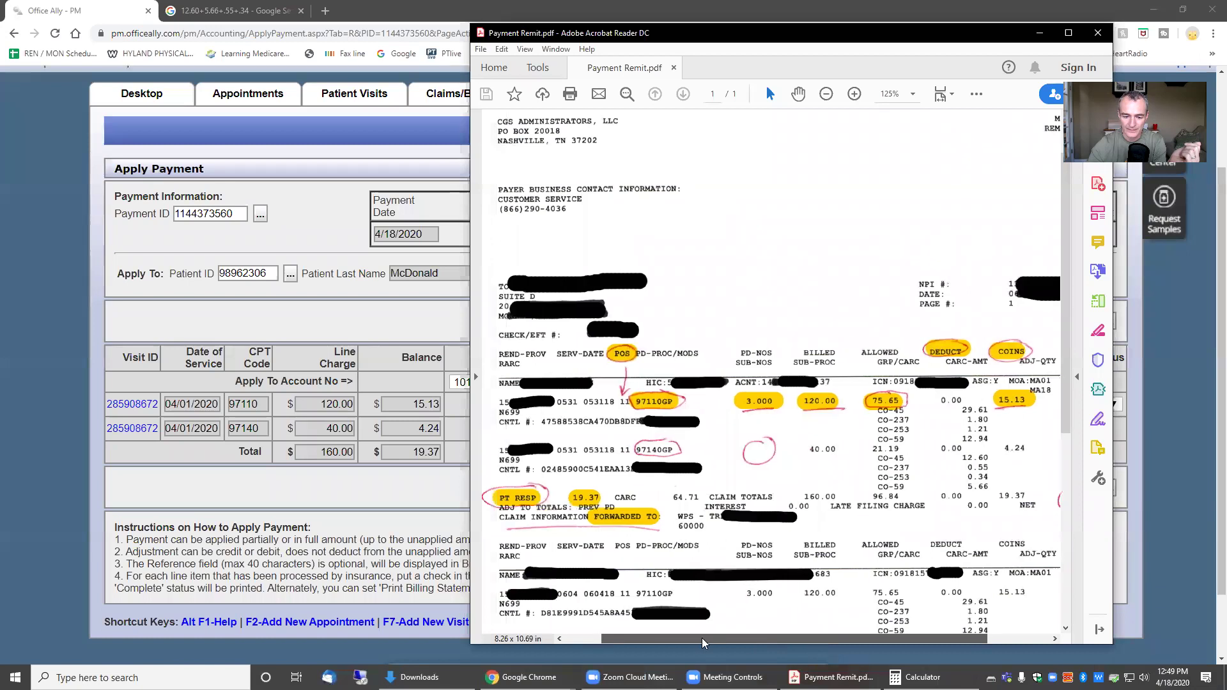
pyautogui.hscroll(-2, 609, 482)
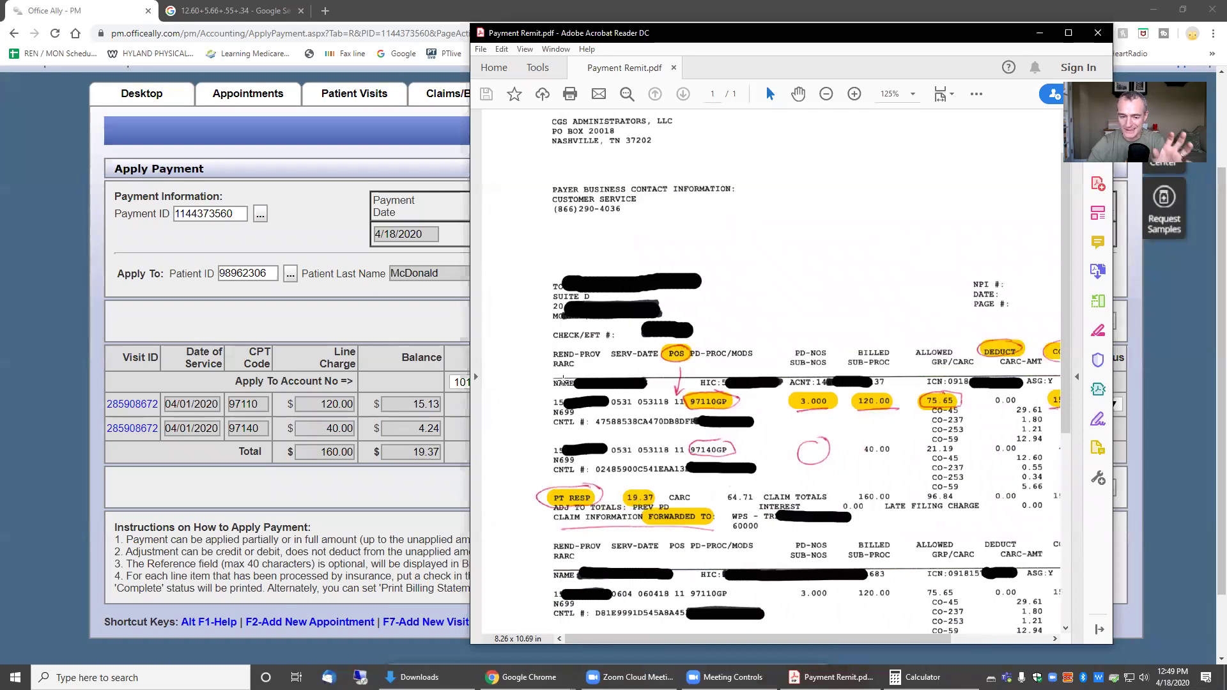
pyautogui.click(376, 293)
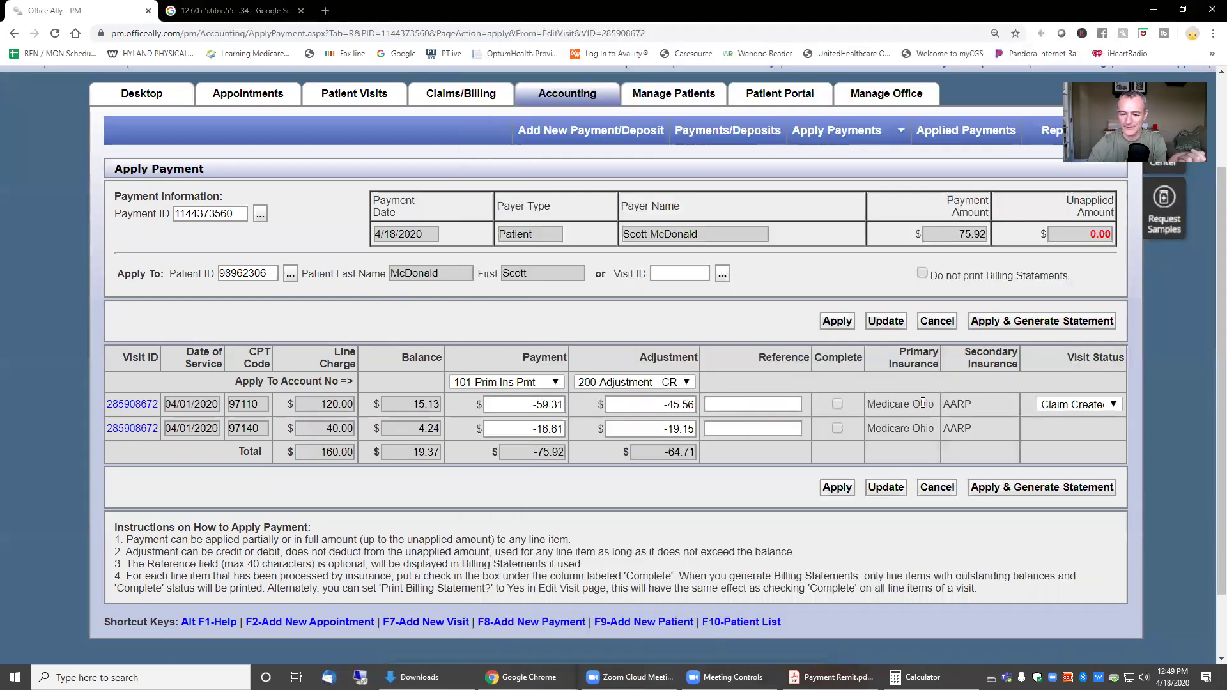
# Apply the 75.92 payment, confirming 0.00 unapplied and a 19.37 total balance remaining
pyautogui.click(838, 487)
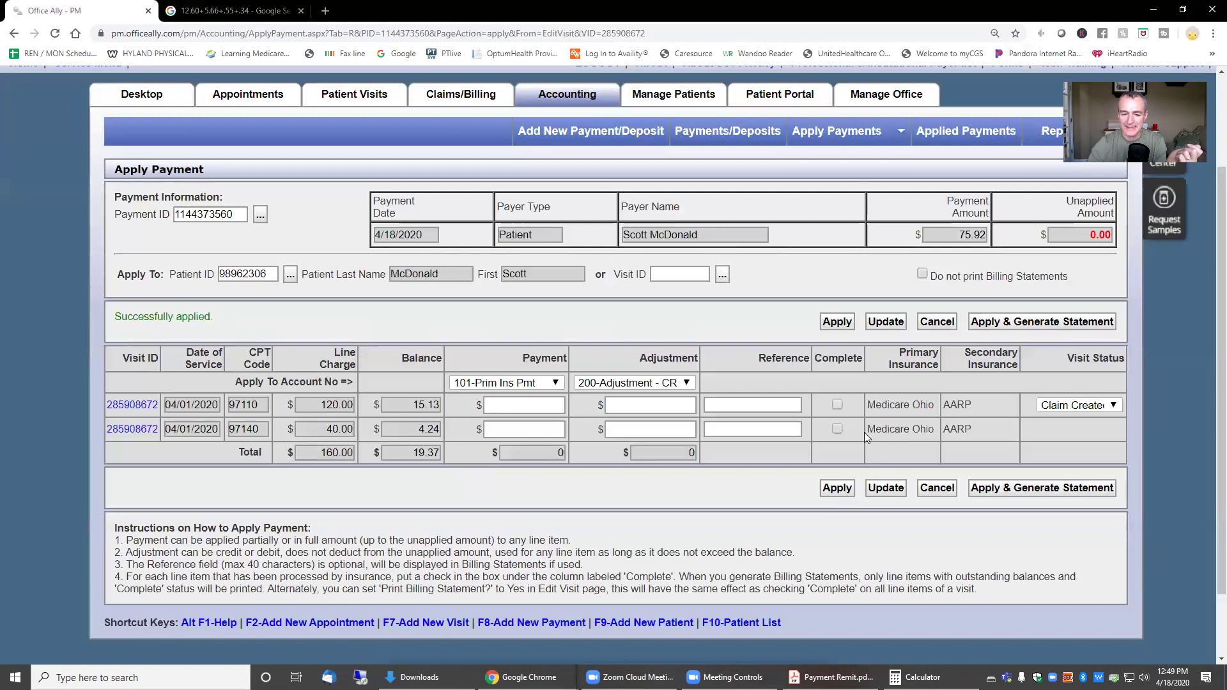
pyautogui.moveTo(946, 198); pyautogui.dragTo(989, 219)
pyautogui.doubleClick(984, 236)
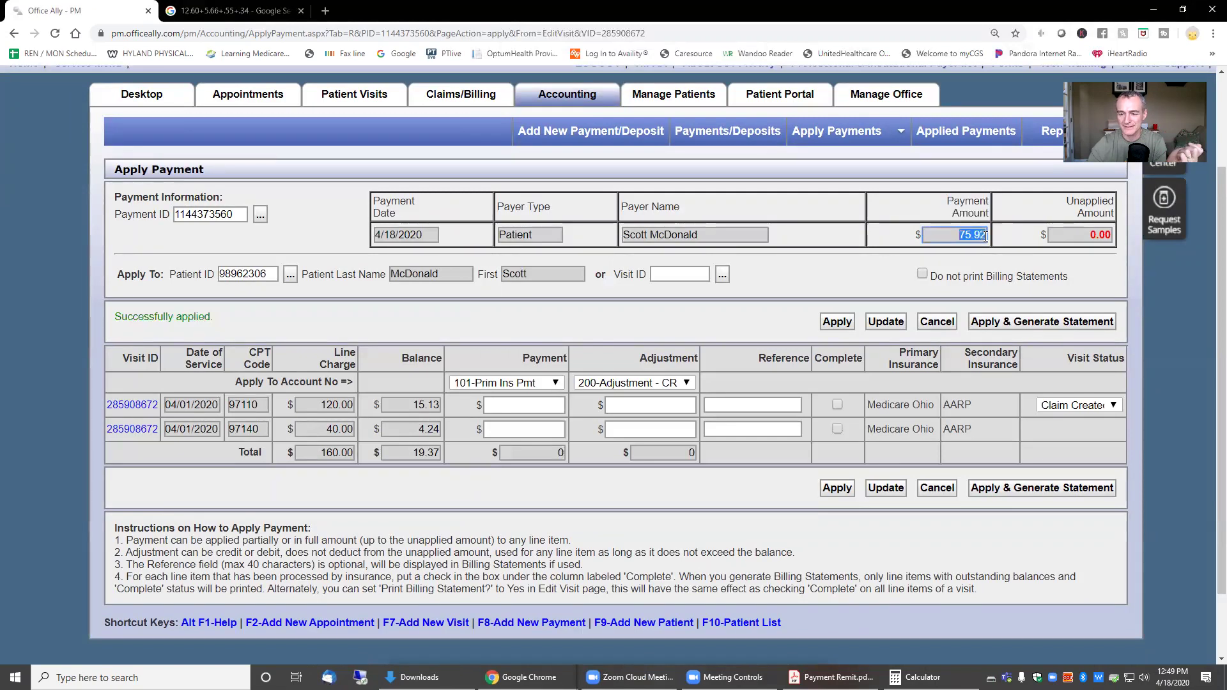
pyautogui.moveTo(1066, 199); pyautogui.dragTo(1112, 213)
pyautogui.doubleClick(1105, 236)
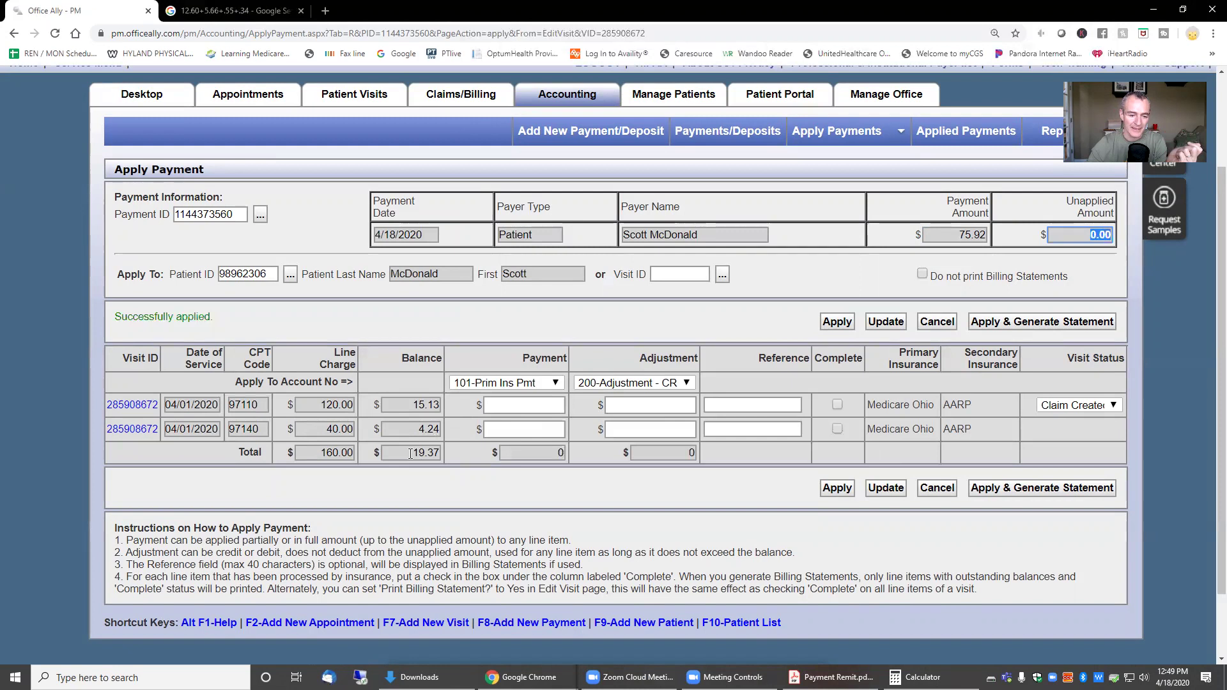
pyautogui.moveTo(412, 452); pyautogui.dragTo(445, 452)
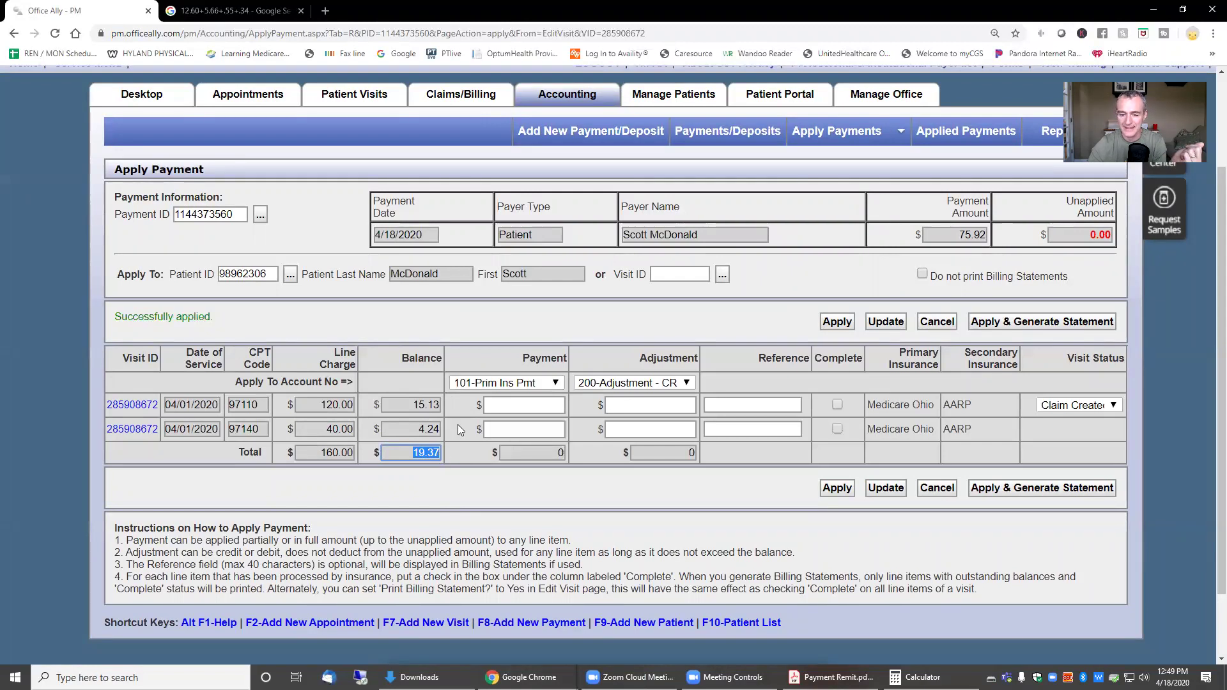
# Update the visit, open its Billing Info tab, and scroll down to the Payments section
pyautogui.click(885, 489)
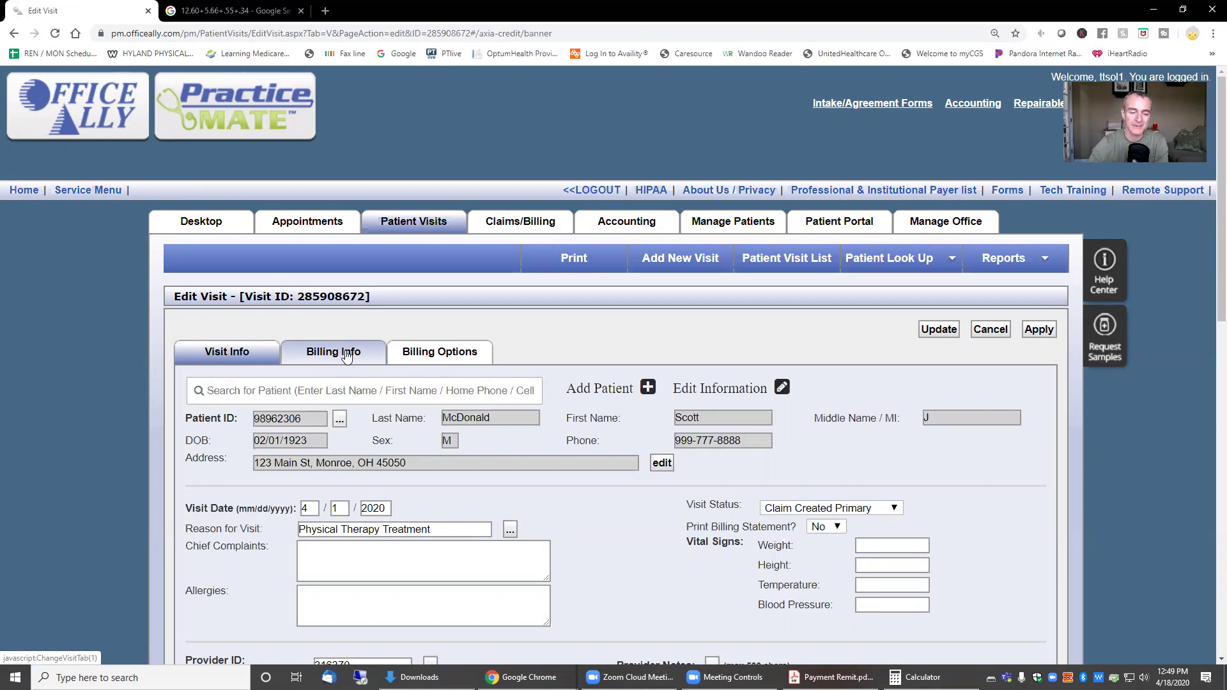
pyautogui.click(347, 355)
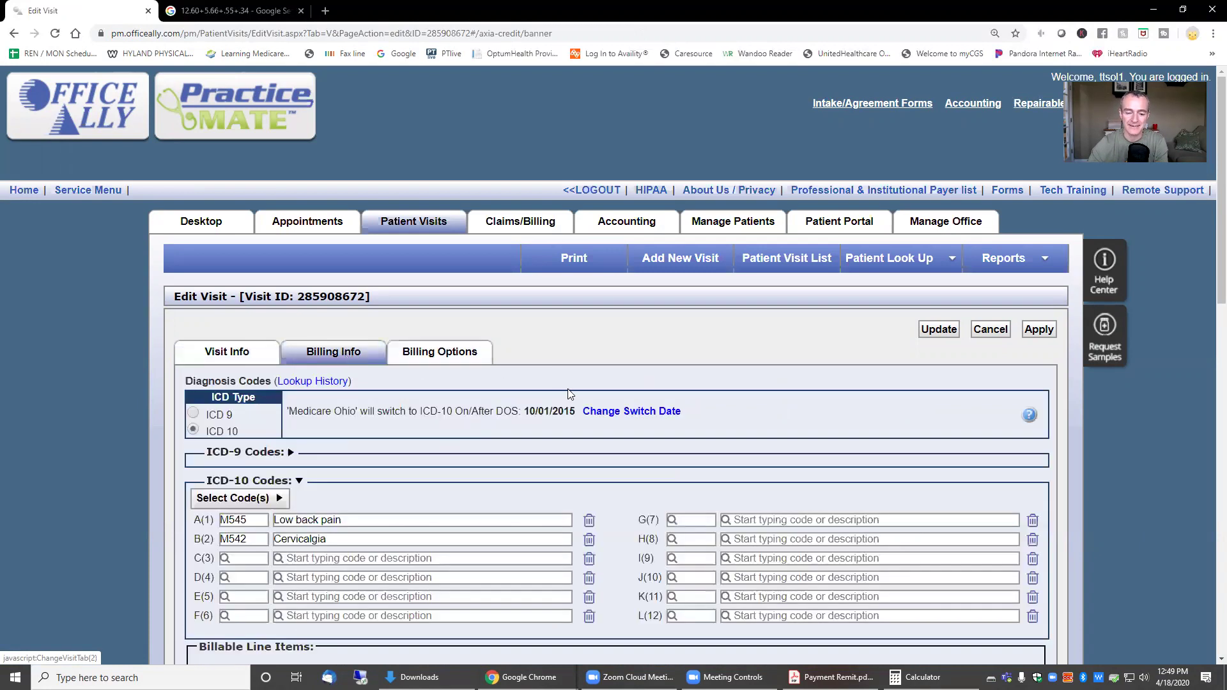
pyautogui.scroll(-12, 579, 390)
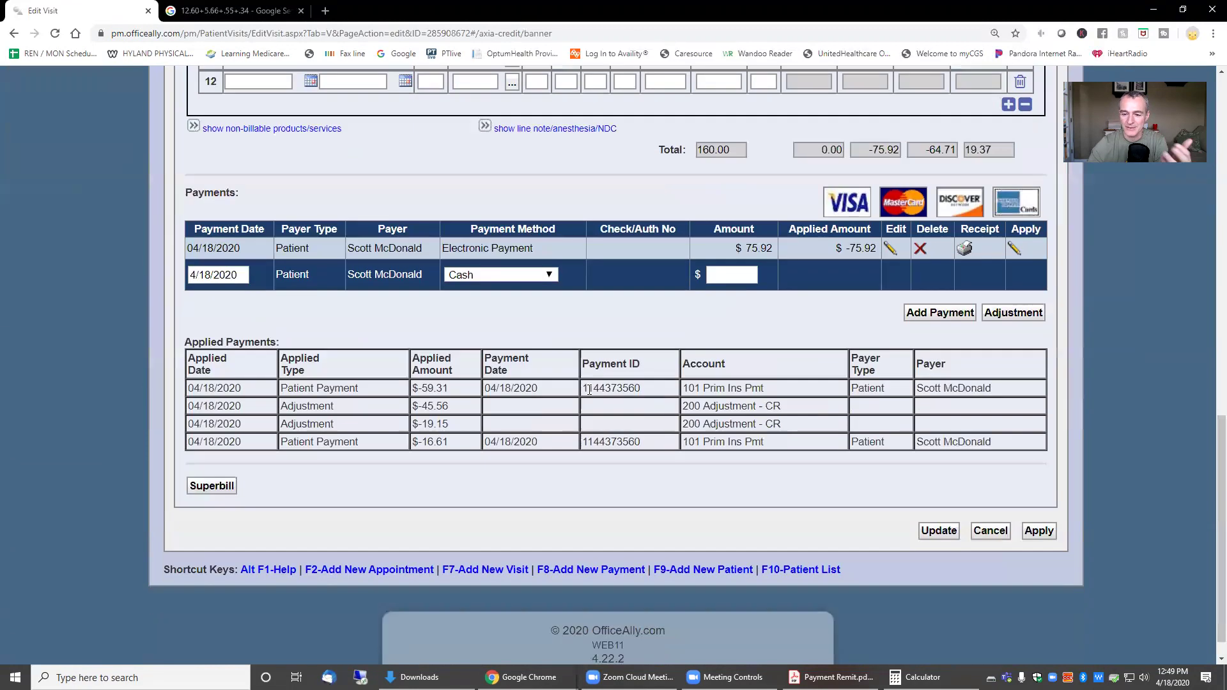
# Start a new payment on the visit with an amount of 19.37
pyautogui.click(928, 315)
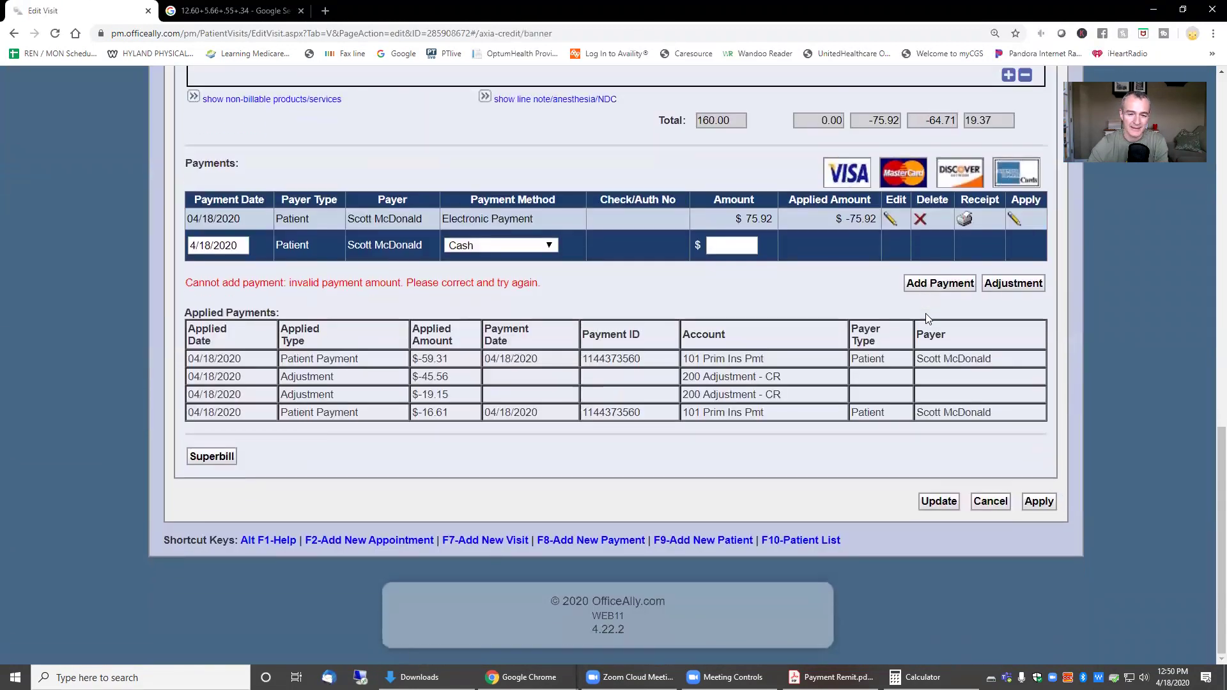
pyautogui.click(744, 254)
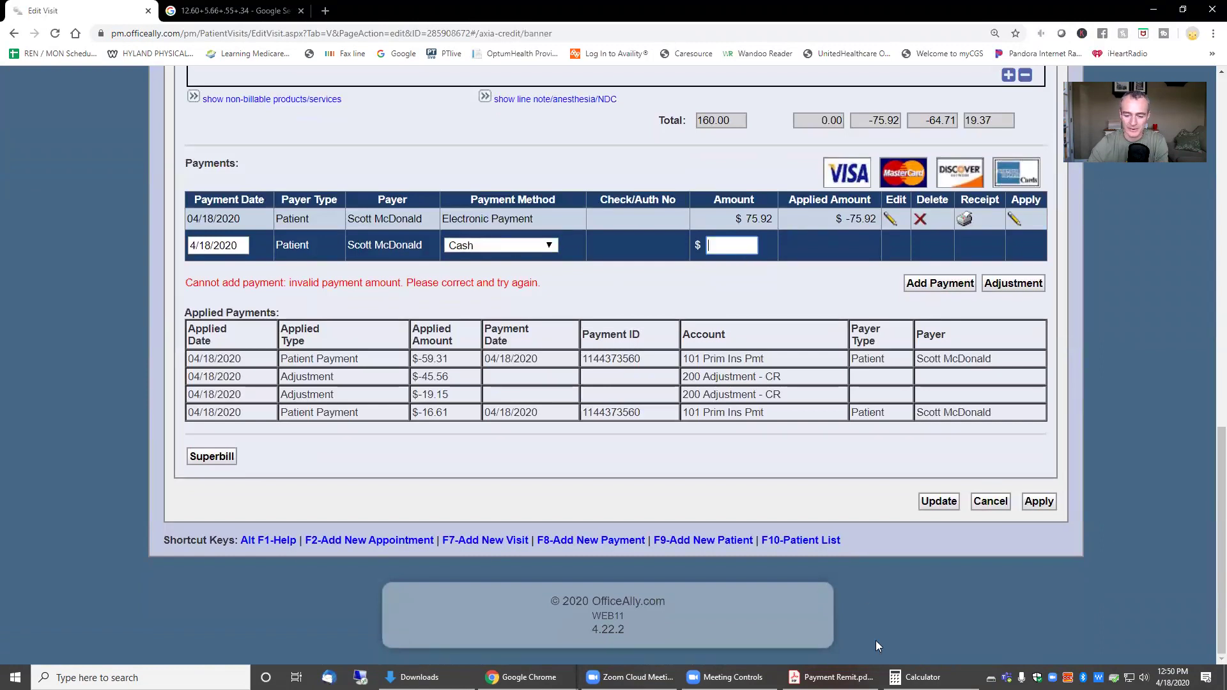
pyautogui.click(831, 677)
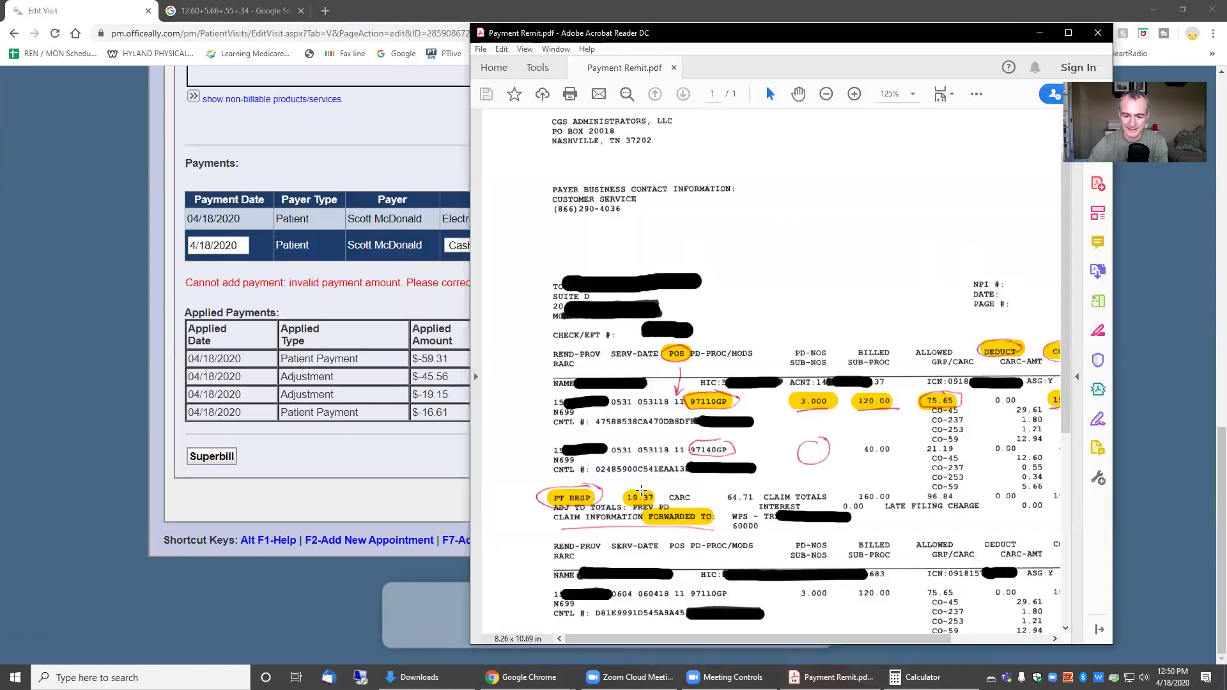
pyautogui.click(446, 298)
pyautogui.click(730, 244)
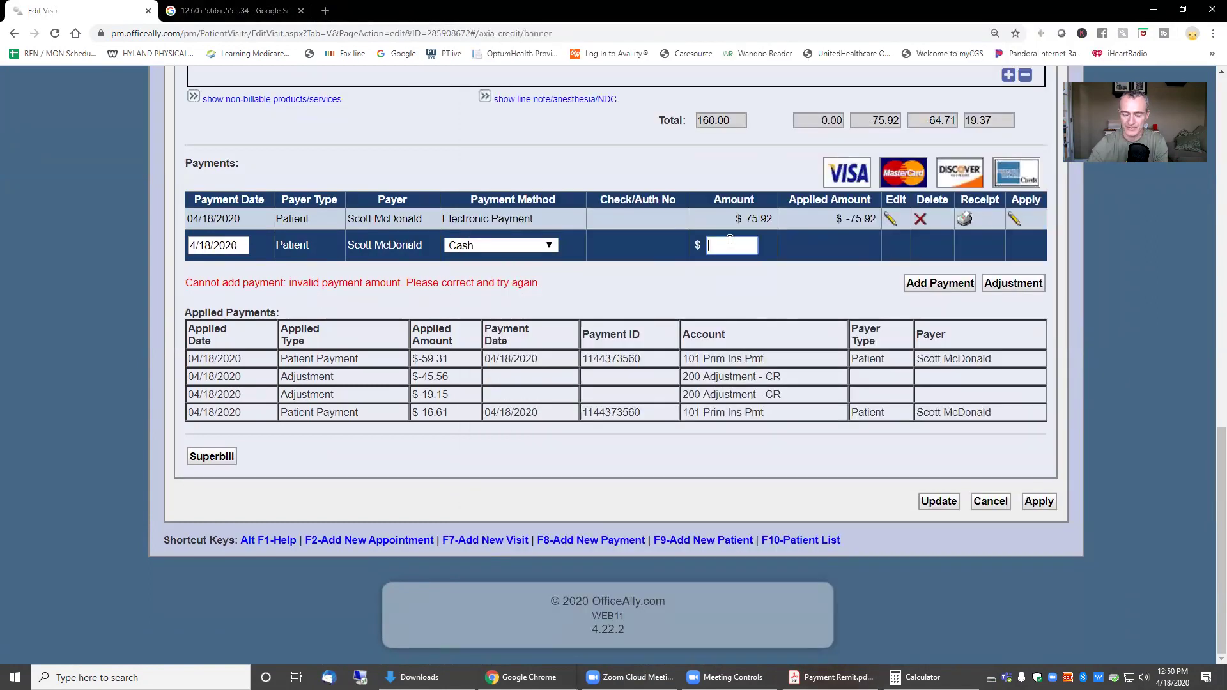
pyautogui.write('19.37')
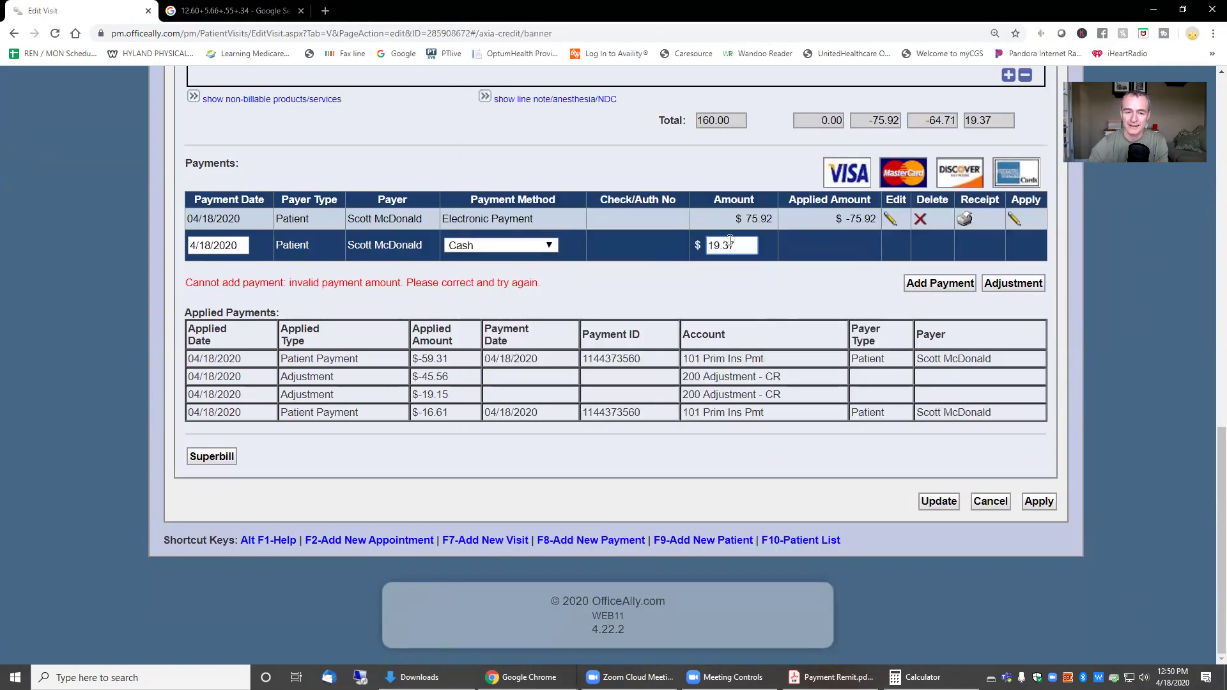
# Set the payment method to Check, enter the check number, and add the 19.37 payment
pyautogui.click(528, 246)
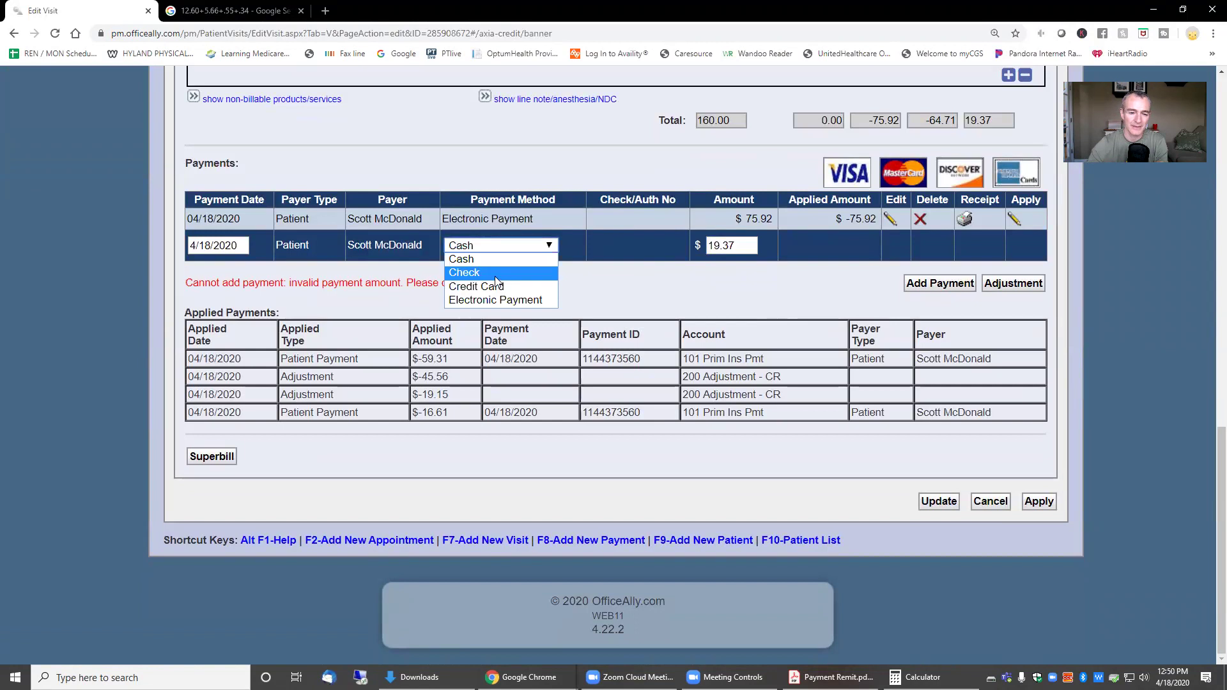
pyautogui.click(495, 276)
pyautogui.click(621, 243)
pyautogui.write('78987987')
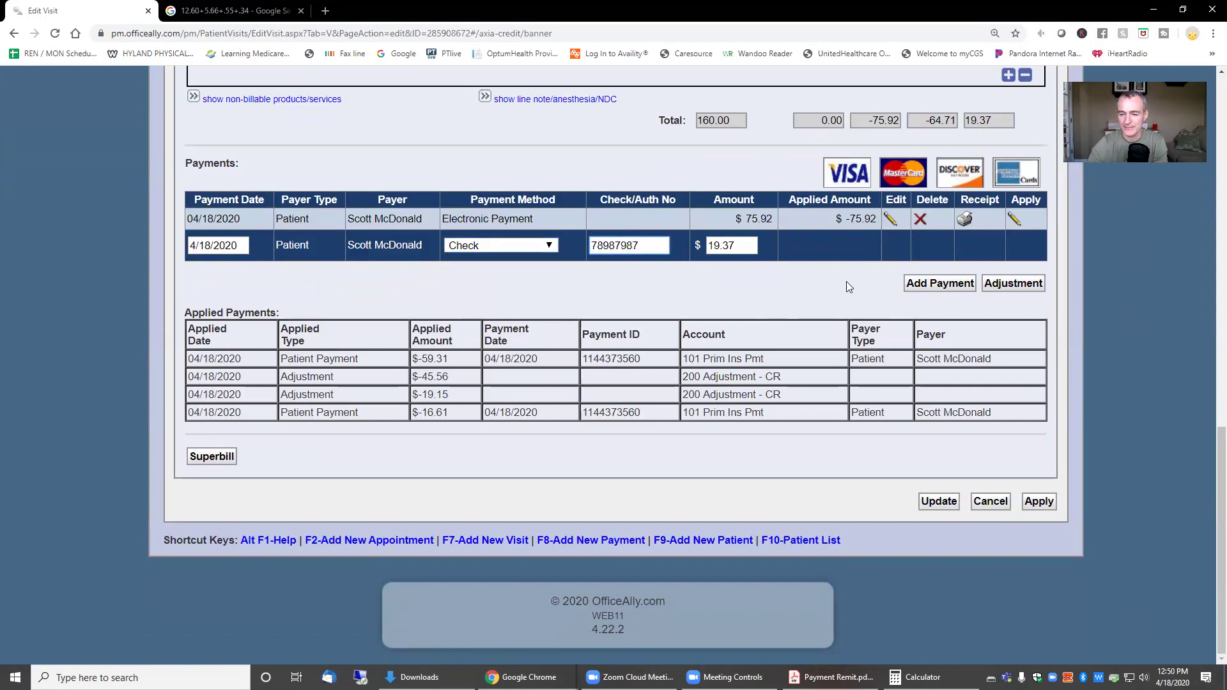
pyautogui.click(957, 285)
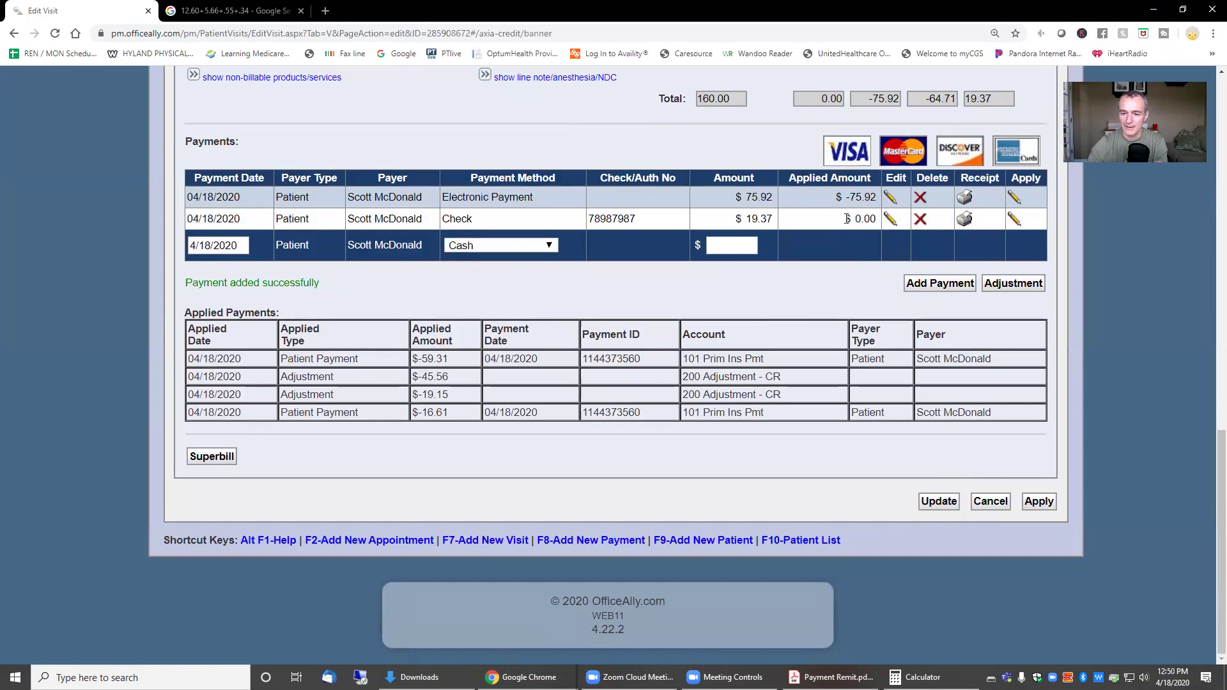
pyautogui.moveTo(735, 220); pyautogui.dragTo(875, 221)
# Apply the check as 1031-Sec Ins Pmt 1, putting 15.13 on line 97110
pyautogui.click(1011, 219)
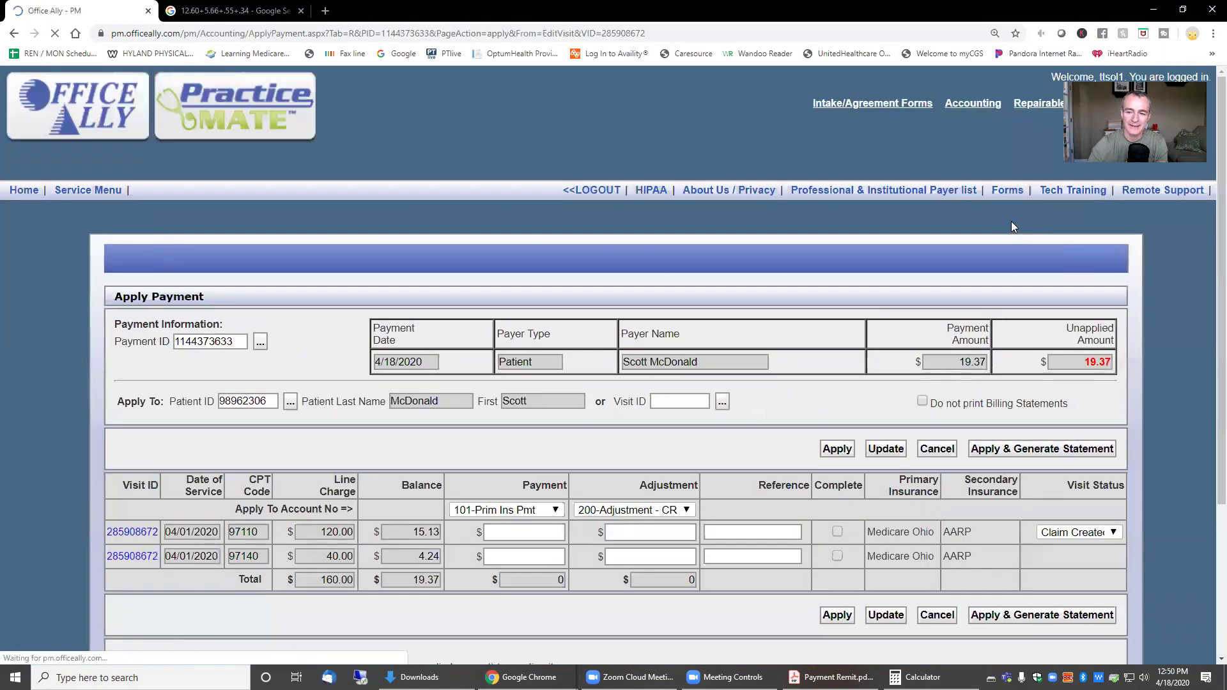
pyautogui.click(554, 511)
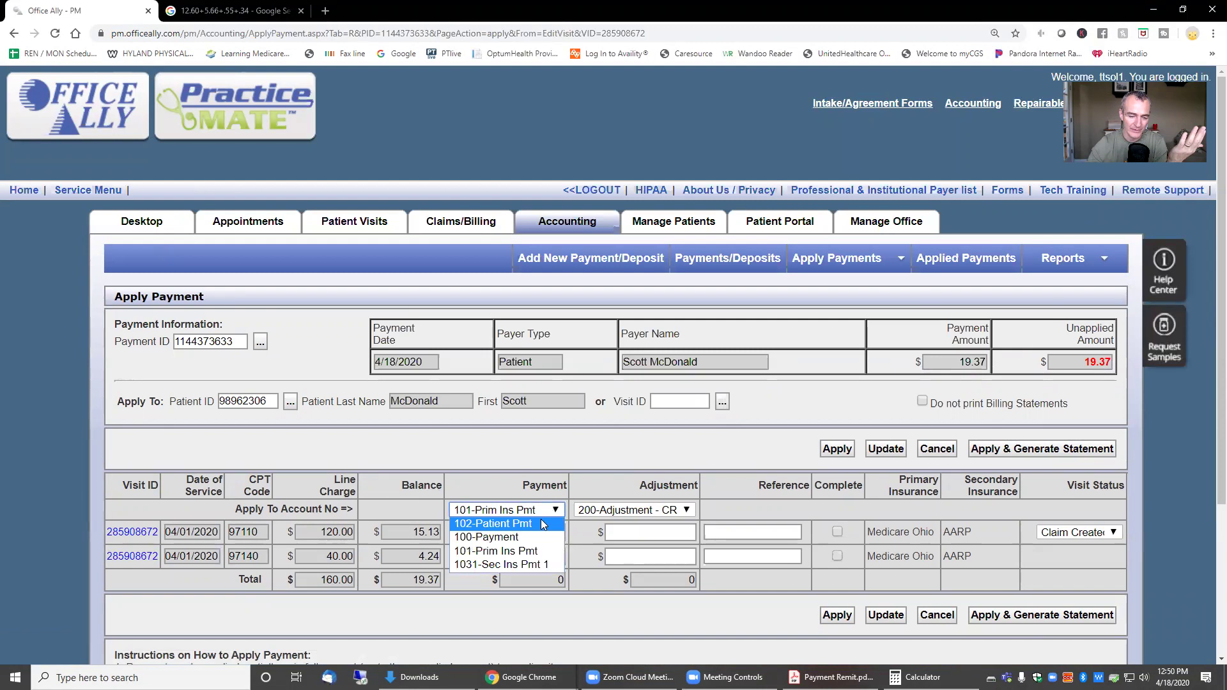
pyautogui.click(524, 565)
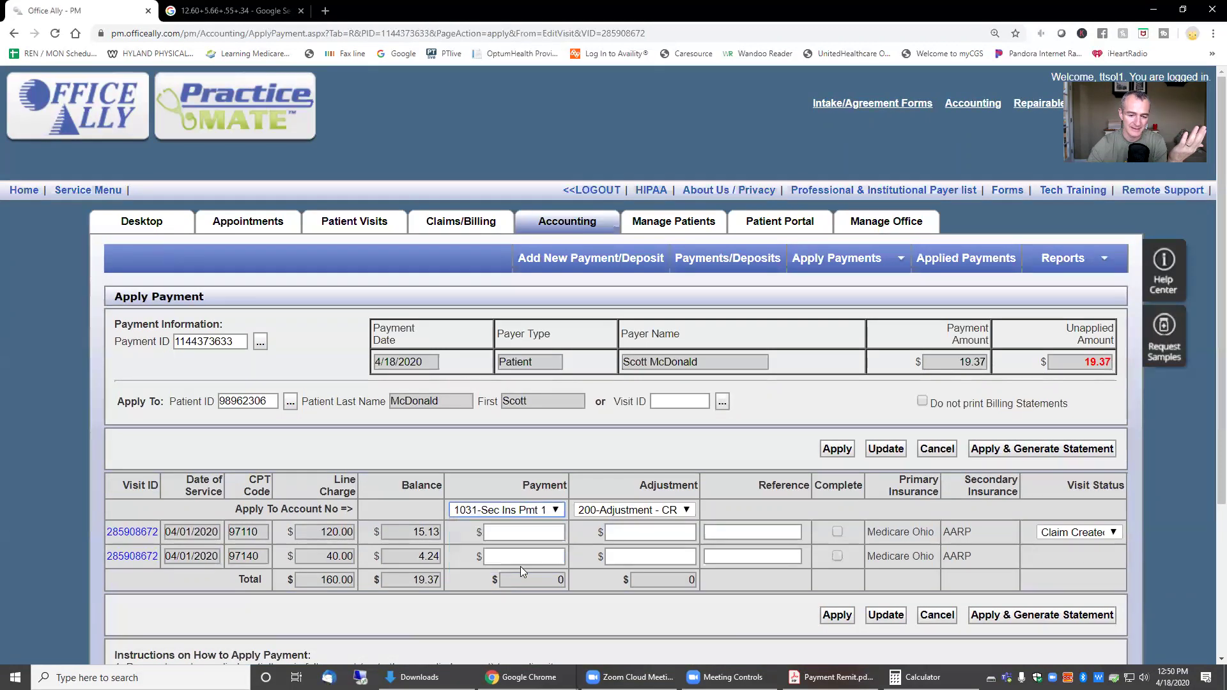
pyautogui.click(523, 532)
pyautogui.write('15')
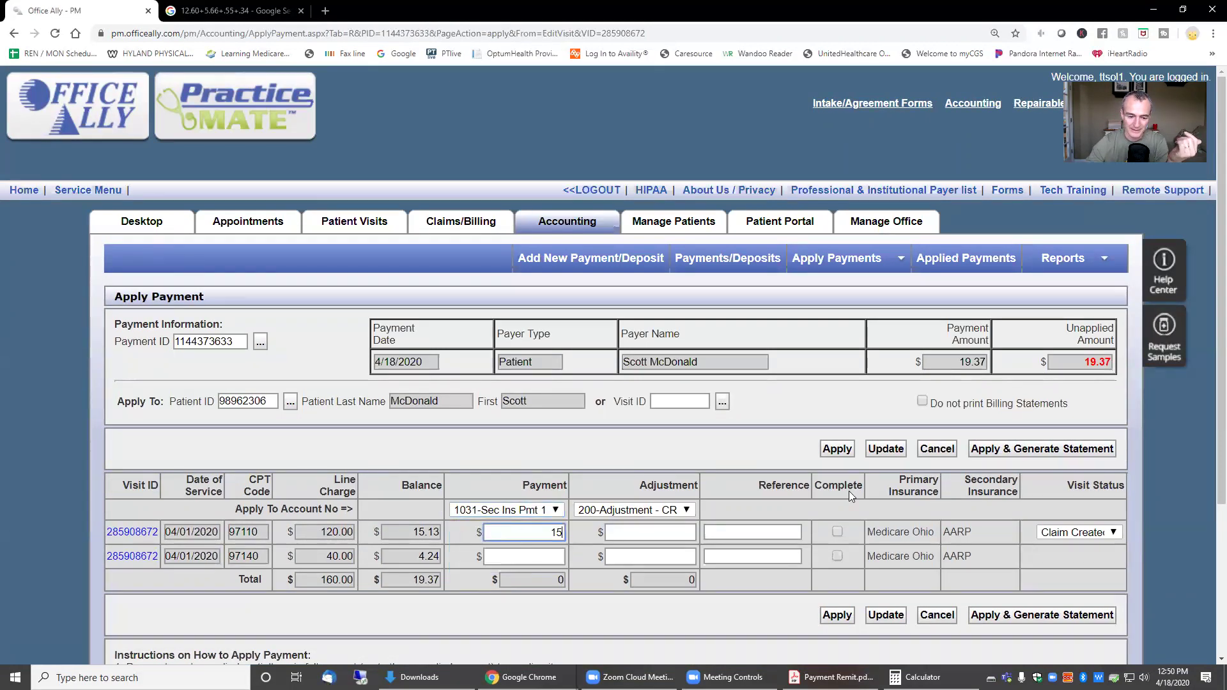
pyautogui.write('.13')
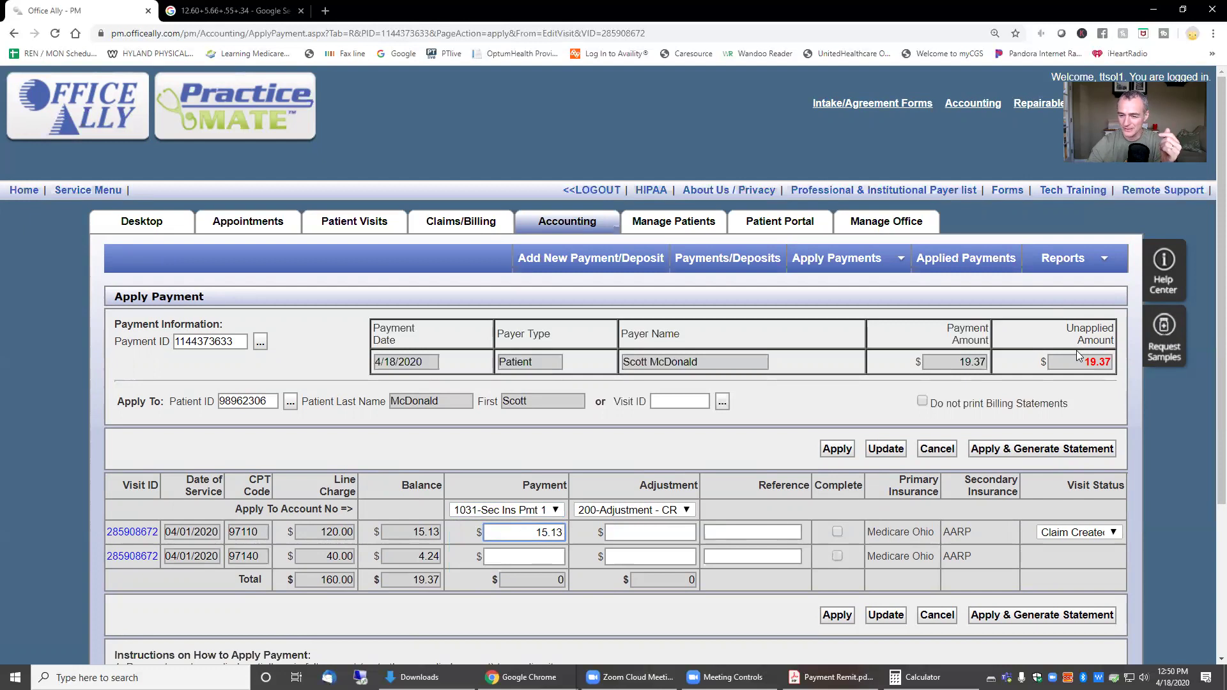
pyautogui.moveTo(1080, 361); pyautogui.dragTo(1117, 366)
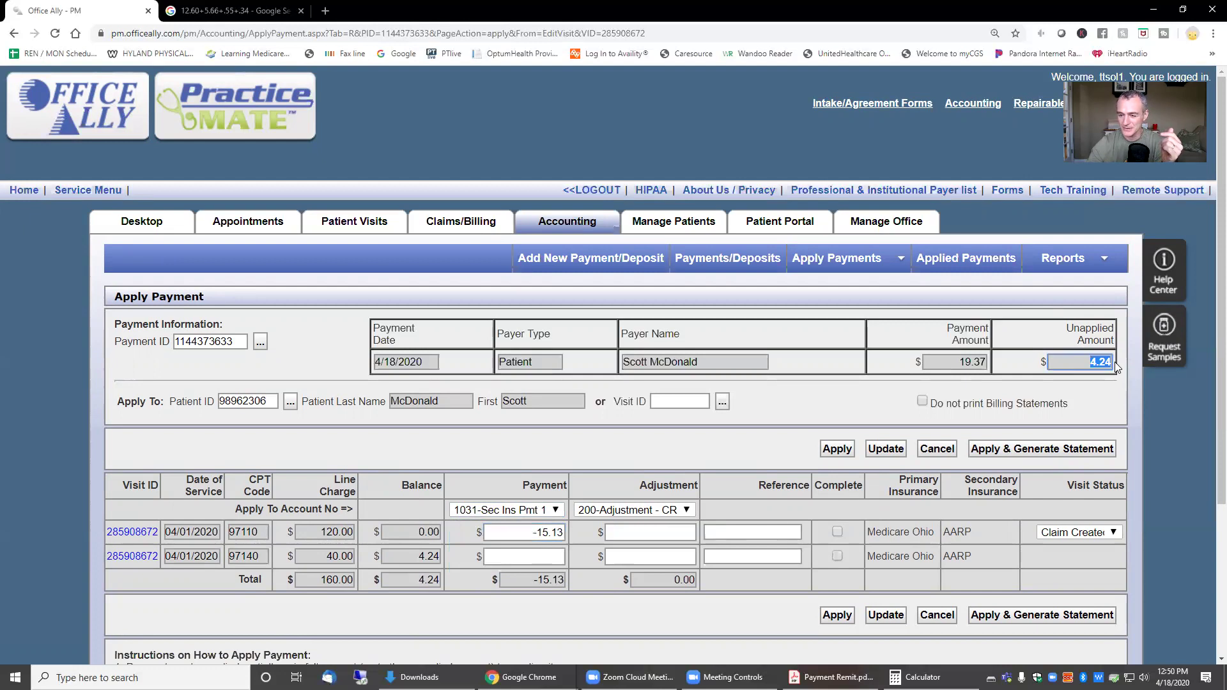
# Put the remaining 4.24 on line 97140, leaving 0.00 unapplied, and save the applications
pyautogui.click(523, 557)
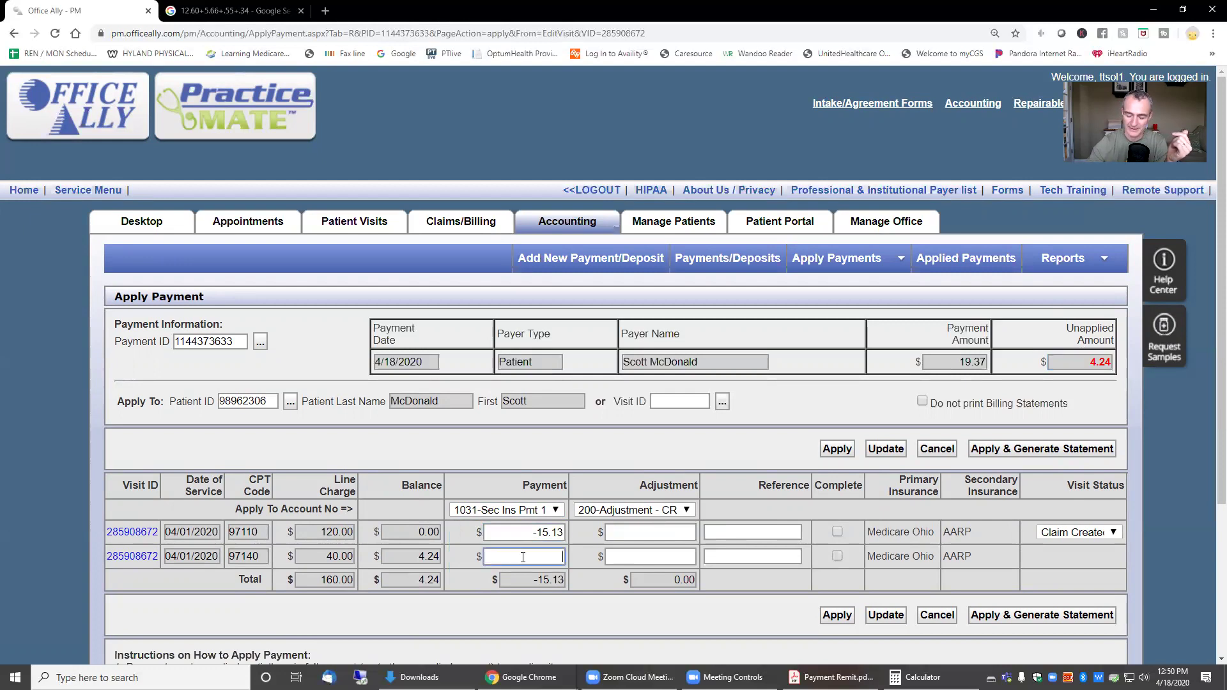
pyautogui.write('4.24')
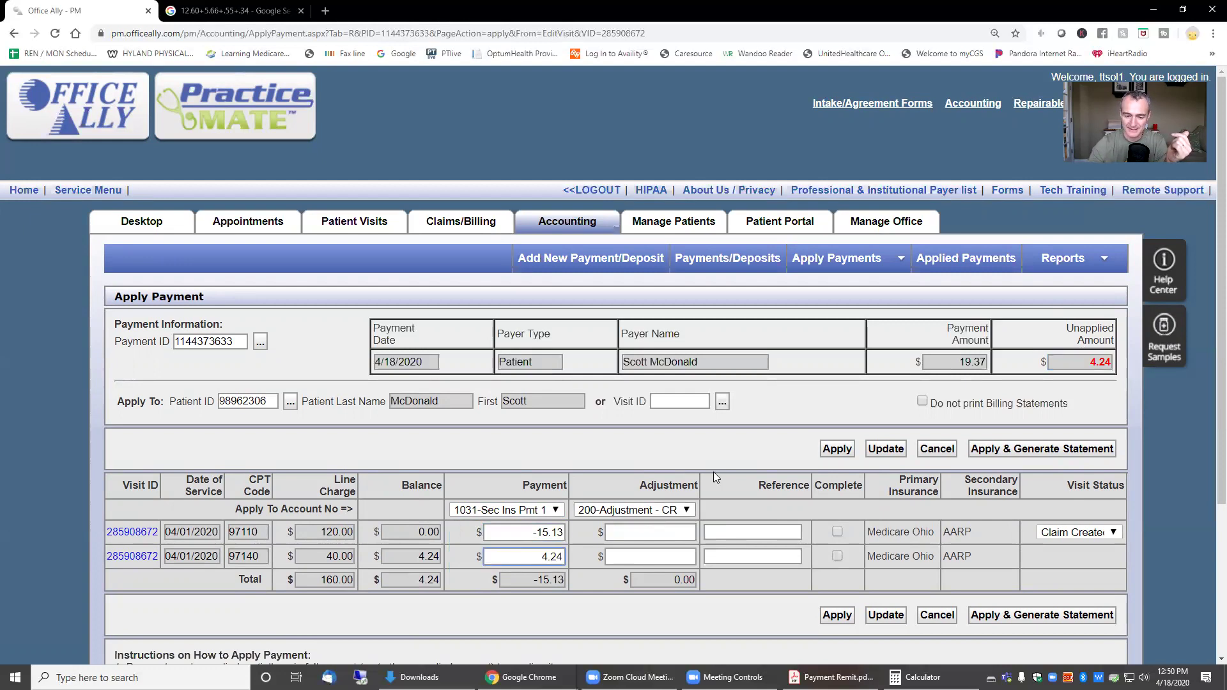
pyautogui.press('Tab')
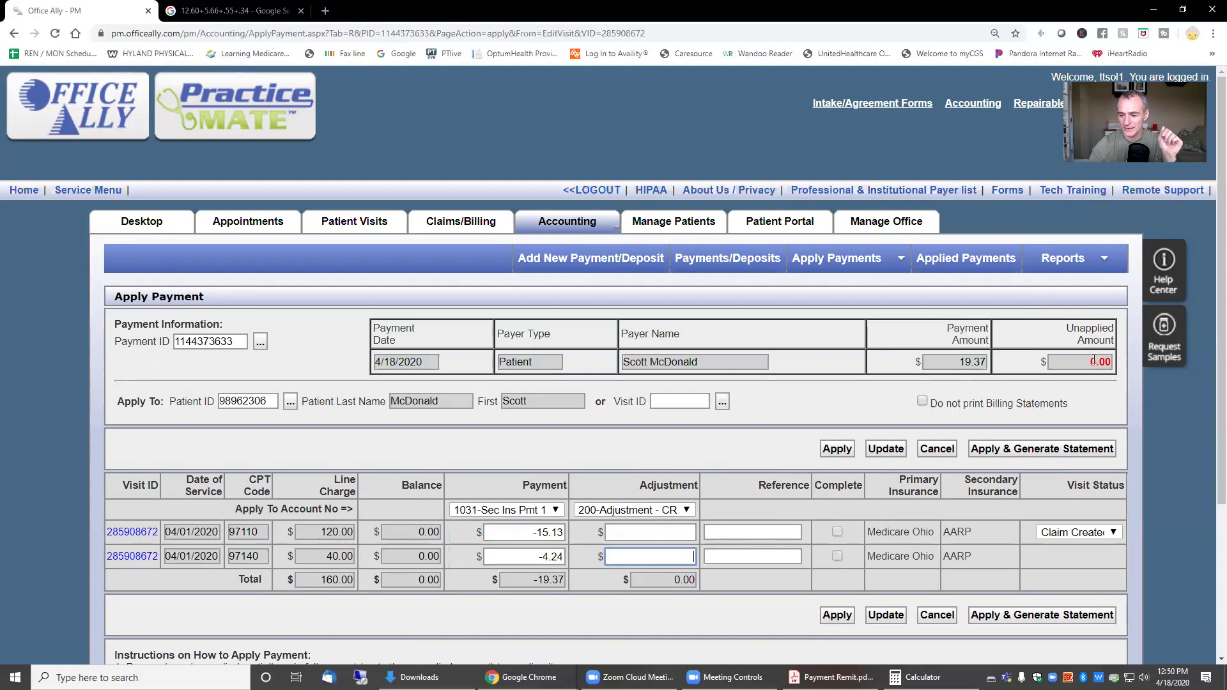
pyautogui.moveTo(1093, 360); pyautogui.dragTo(1119, 365)
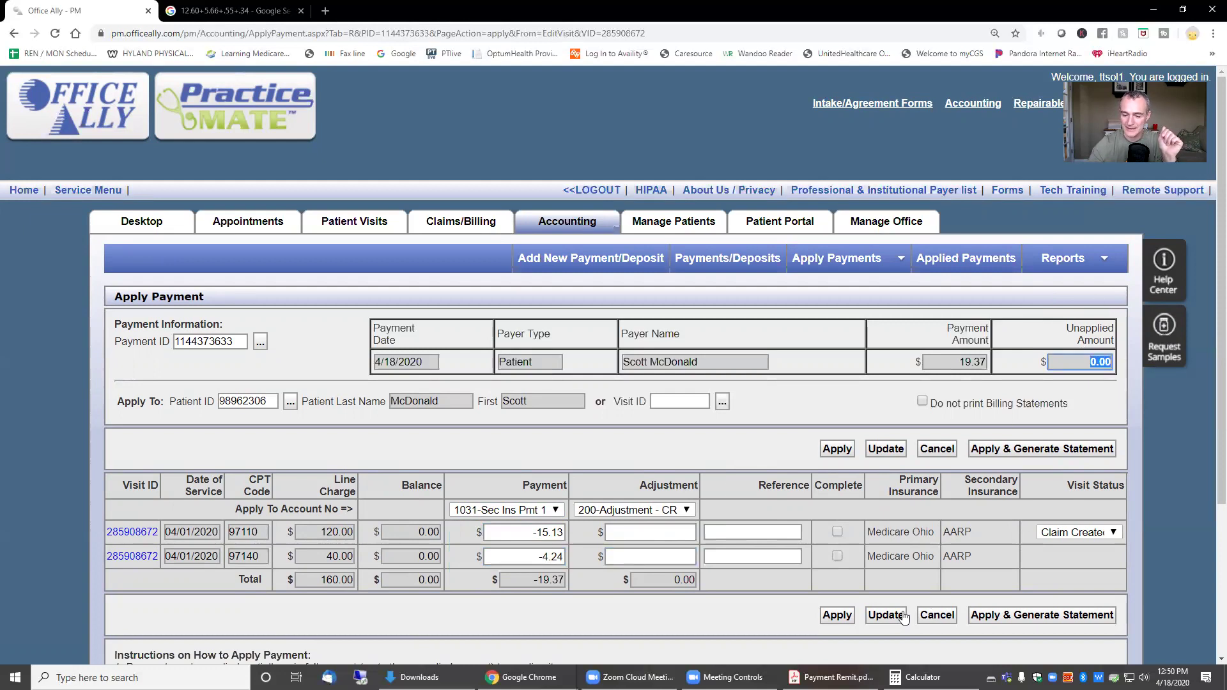
pyautogui.click(839, 617)
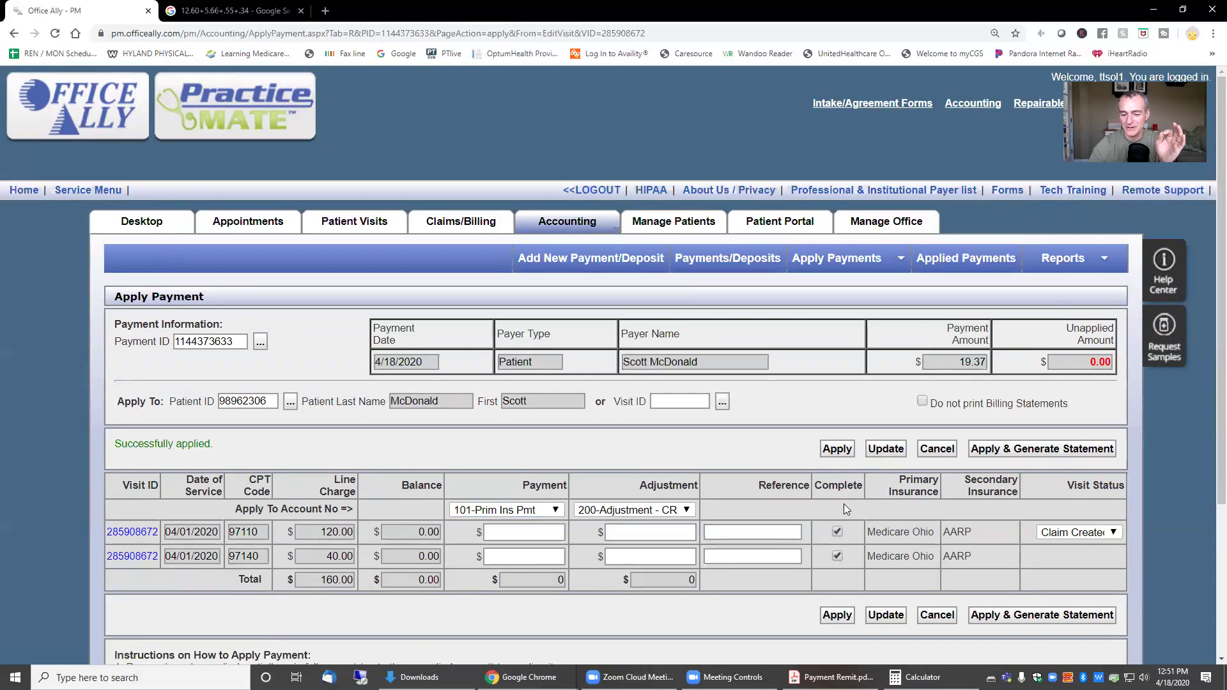
pyautogui.click(839, 615)
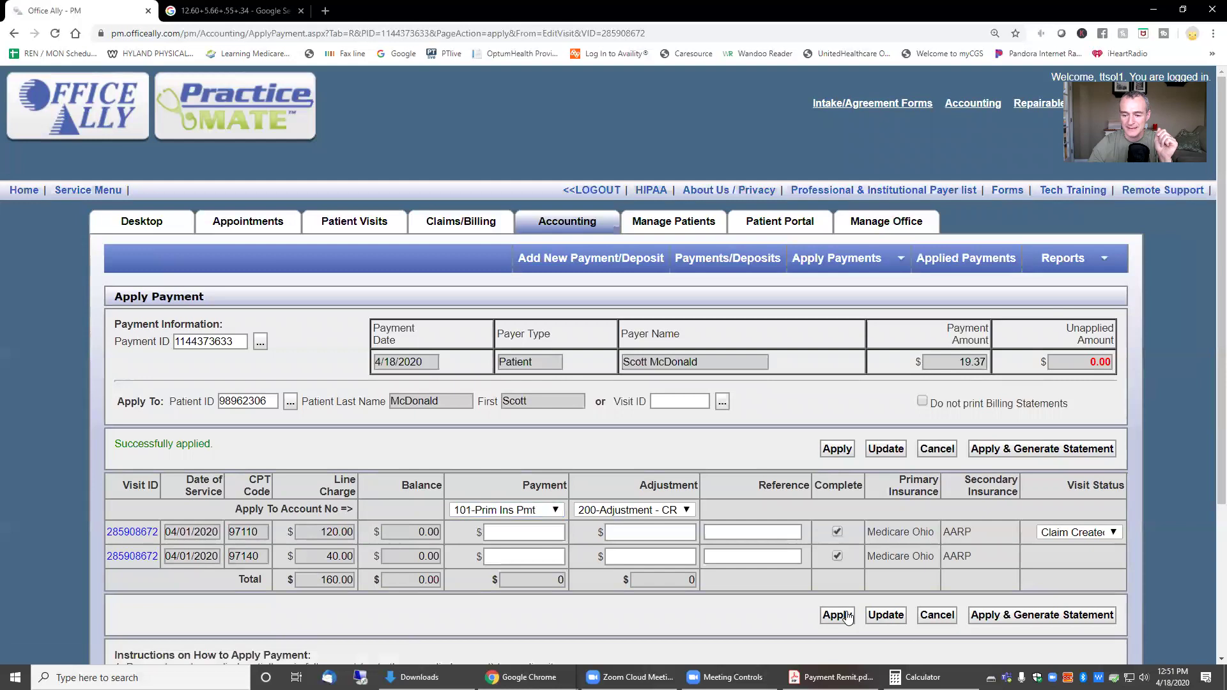
# Open the visit's Billing Info and review the 160.00 charge down to the 0.00 balance
pyautogui.click(886, 614)
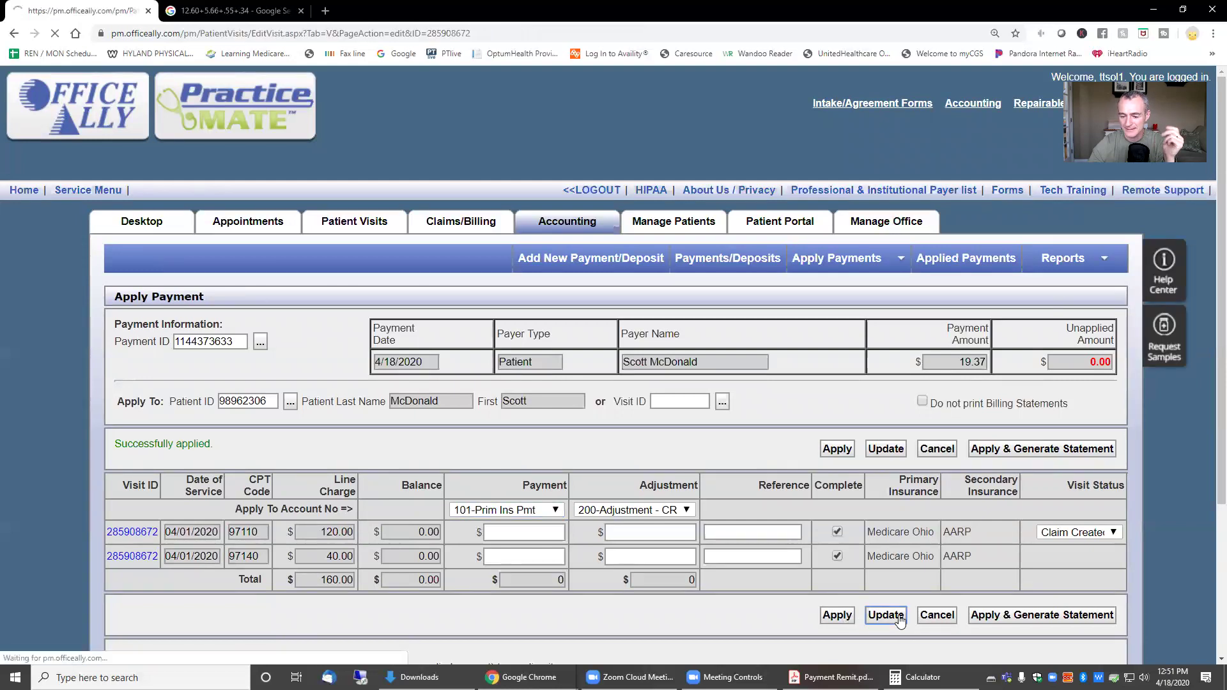
pyautogui.click(359, 354)
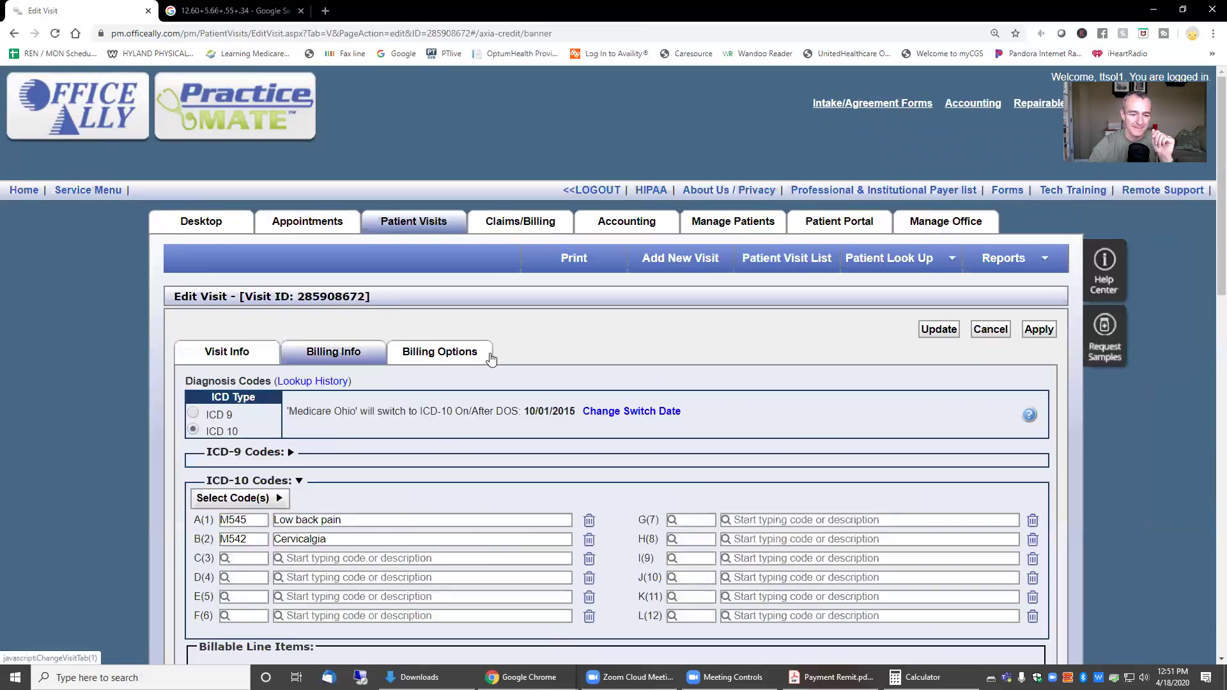
pyautogui.scroll(-10, 1015, 482)
pyautogui.scroll(-2, 1014, 482)
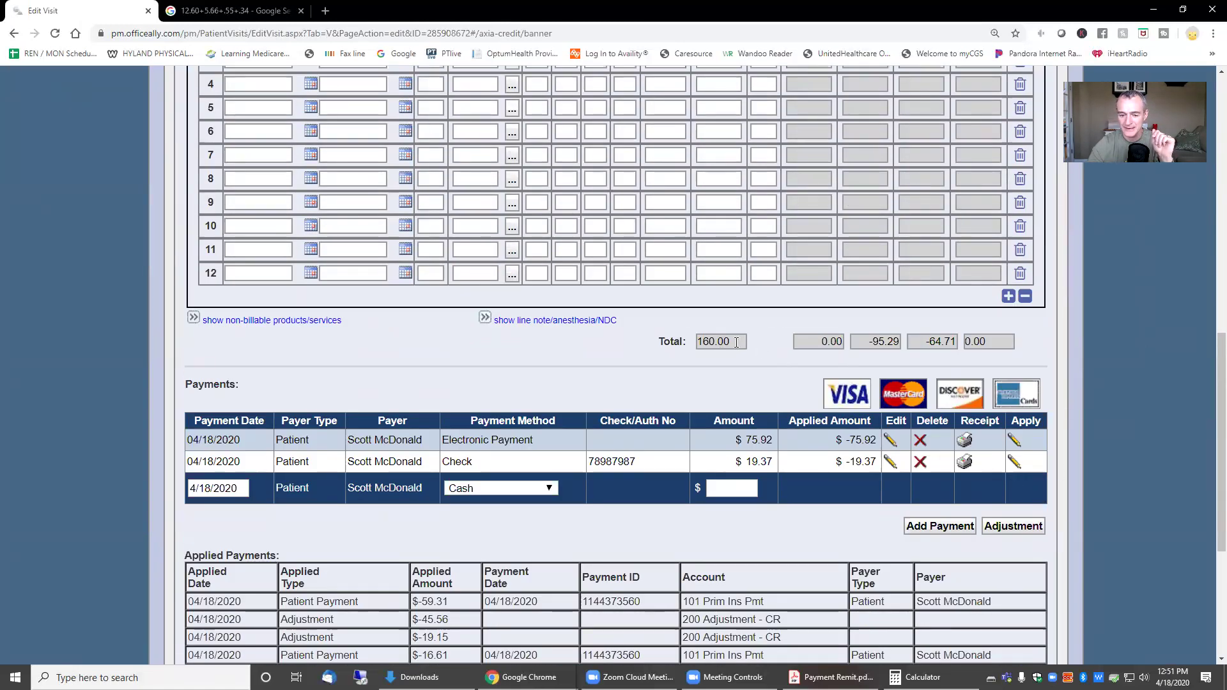
pyautogui.moveTo(737, 342); pyautogui.dragTo(689, 345)
pyautogui.press('Tab')
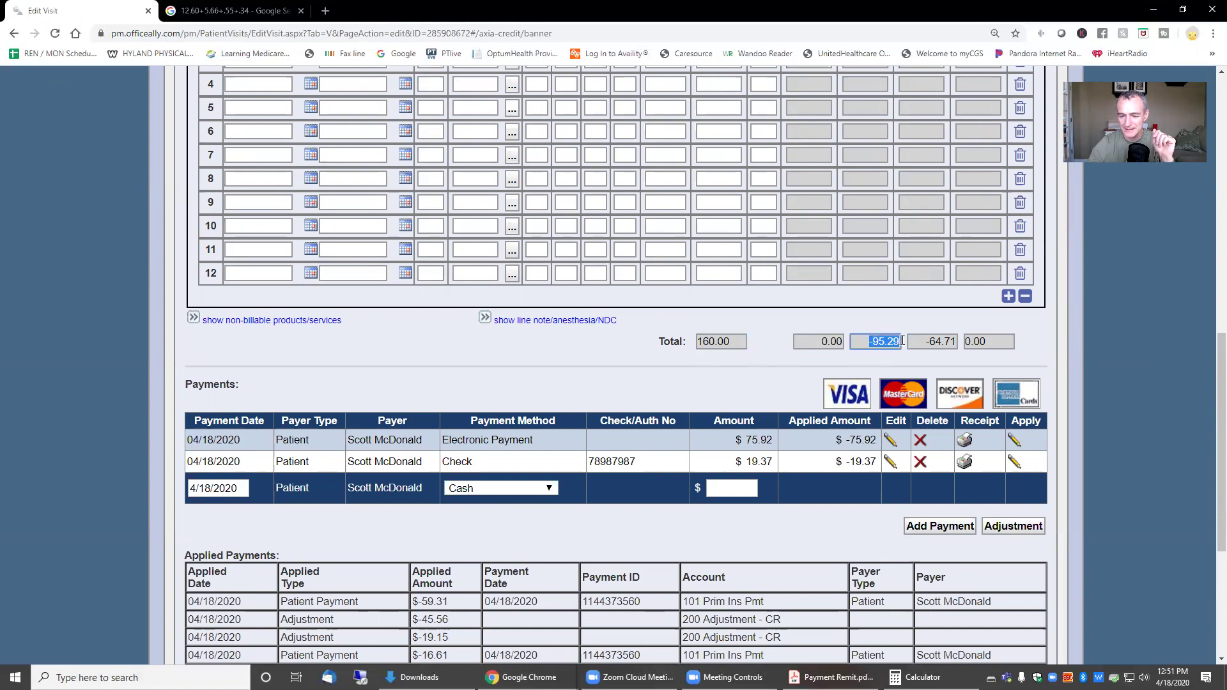
pyautogui.press('Tab')
pyautogui.press('Tab')
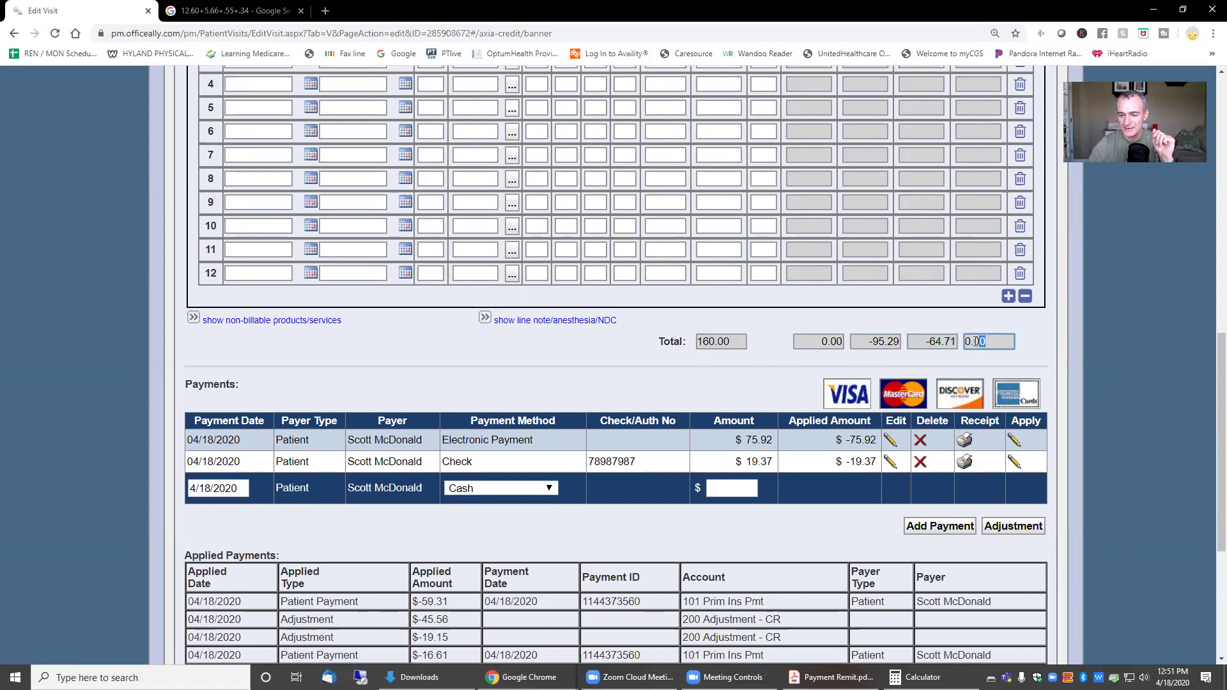
# Review the Applied Payments: primary insurance, Sec Ins Pmt 1, payer types and 200 Adjustment - CR entries
pyautogui.scroll(-4, 1019, 469)
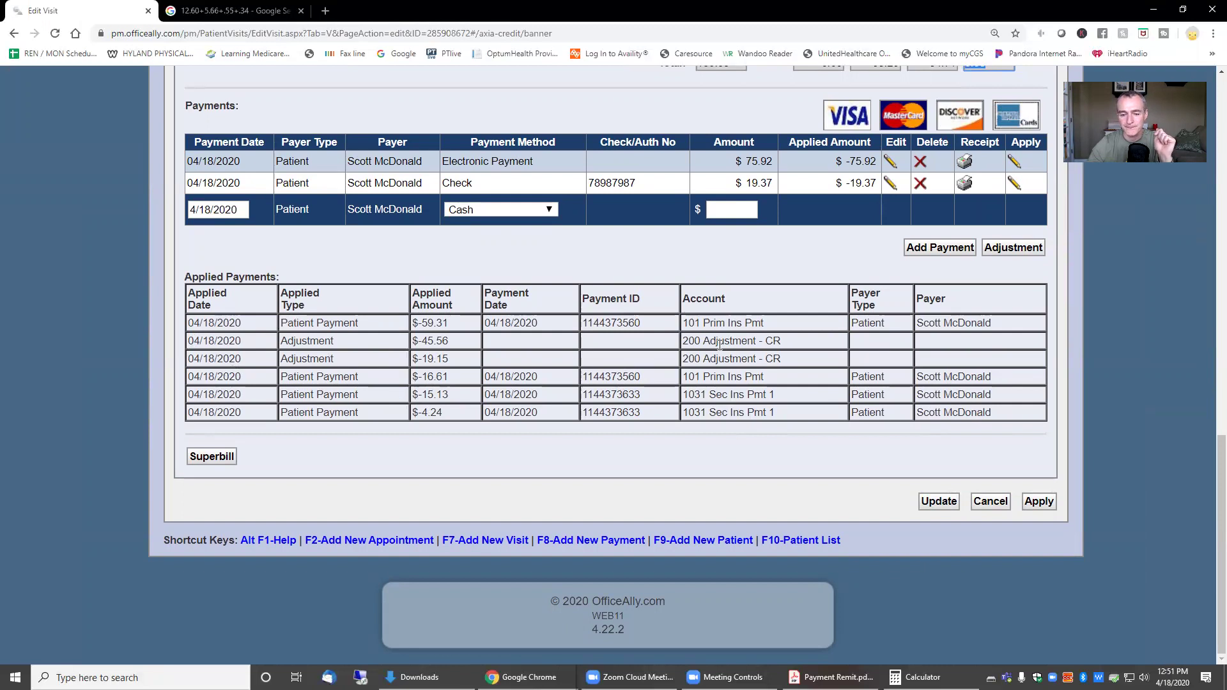
pyautogui.moveTo(773, 397); pyautogui.dragTo(708, 396)
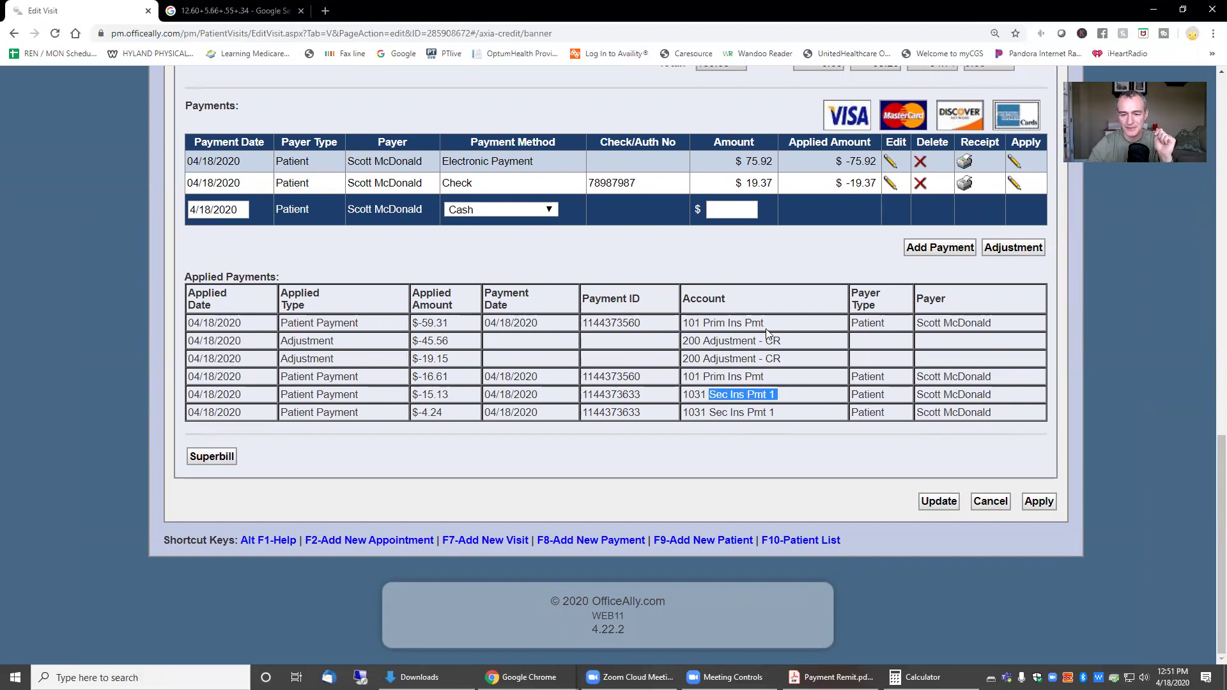
pyautogui.moveTo(767, 324); pyautogui.dragTo(709, 328)
pyautogui.moveTo(888, 323); pyautogui.dragTo(852, 307)
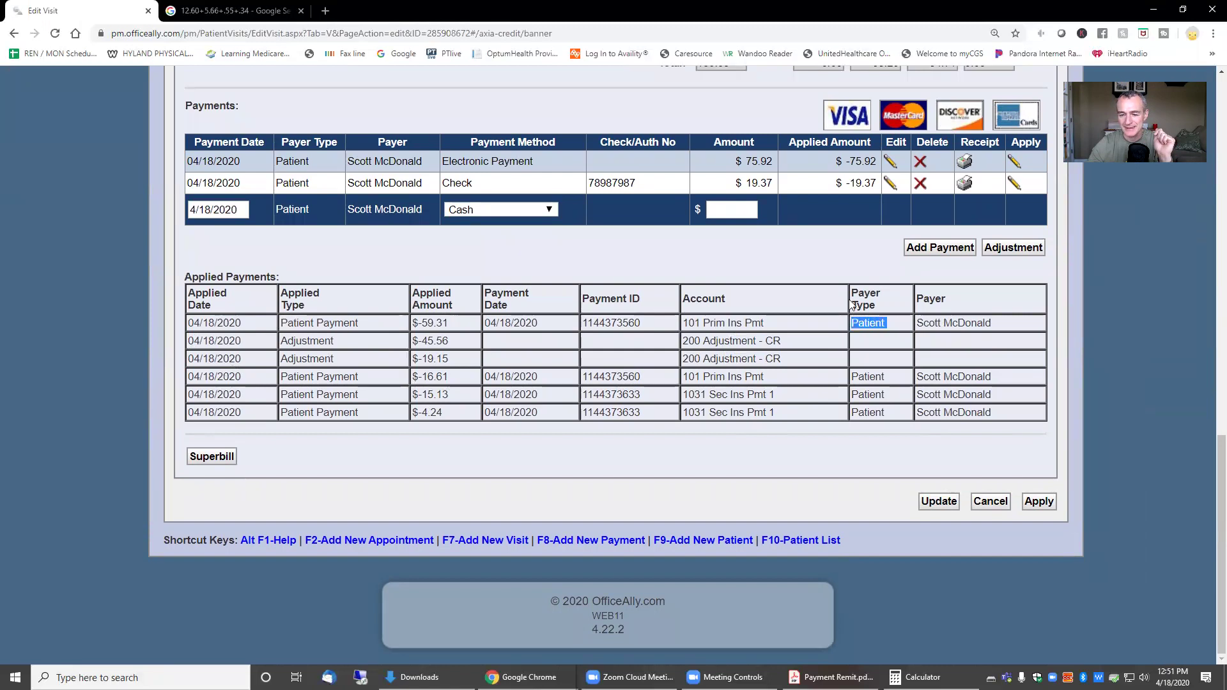
pyautogui.doubleClick(859, 378)
pyautogui.doubleClick(862, 395)
pyautogui.doubleClick(864, 414)
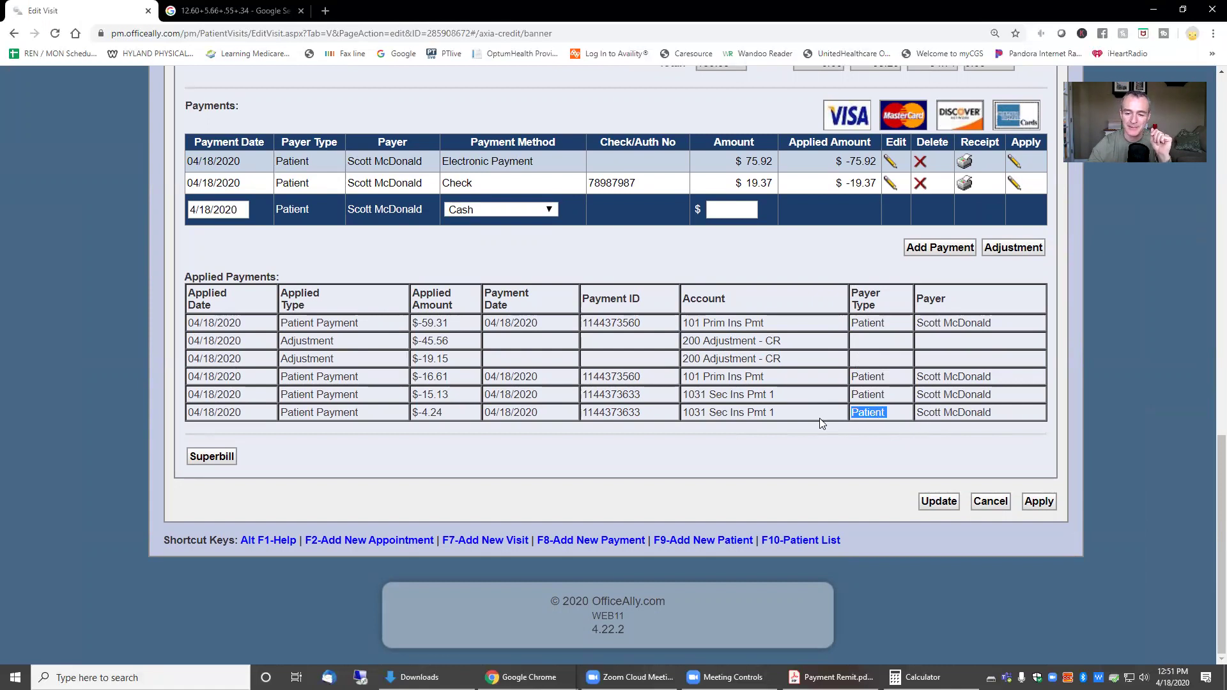
pyautogui.click(767, 419)
pyautogui.tripleClick(767, 417)
pyautogui.moveTo(778, 394); pyautogui.dragTo(686, 374)
pyautogui.moveTo(786, 359); pyautogui.dragTo(733, 340)
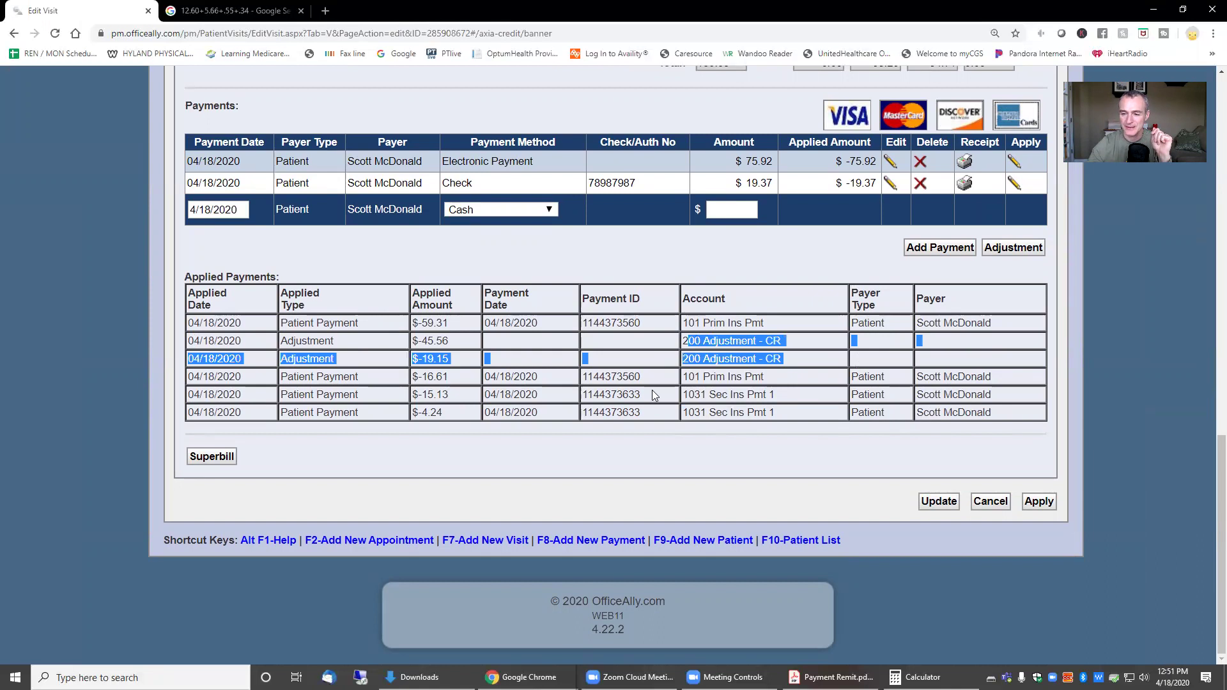
pyautogui.click(646, 409)
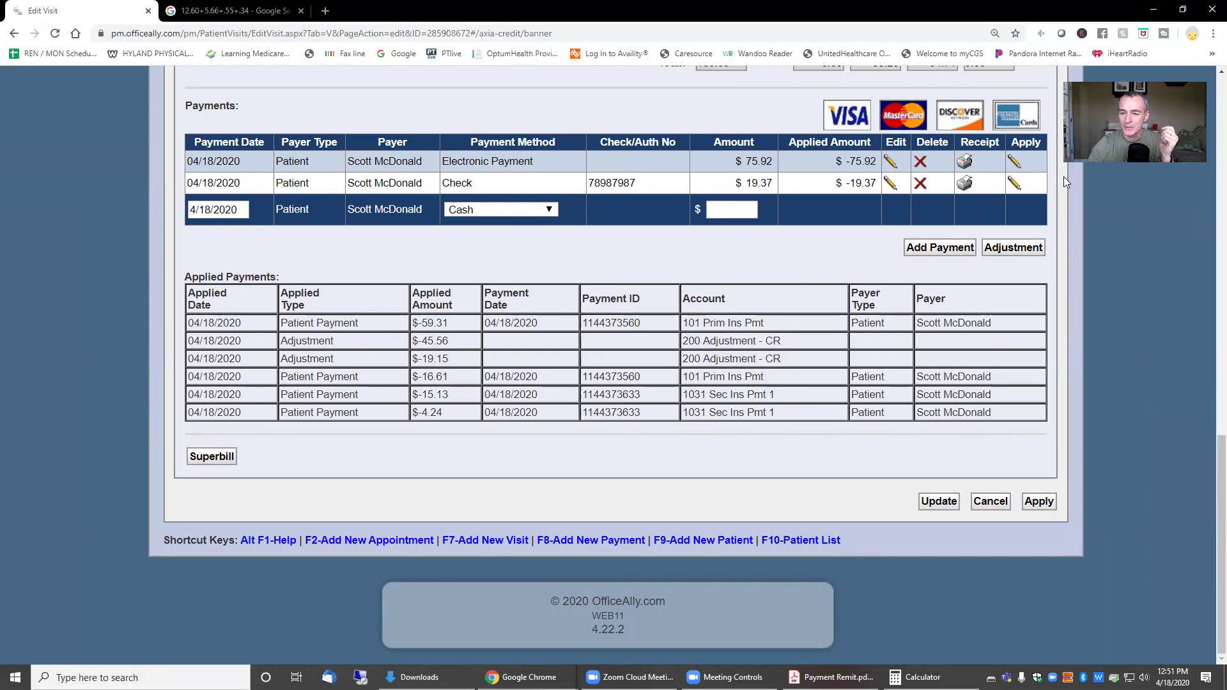
# Open the $75.92 payment's receipt and enlarge its window
pyautogui.click(967, 164)
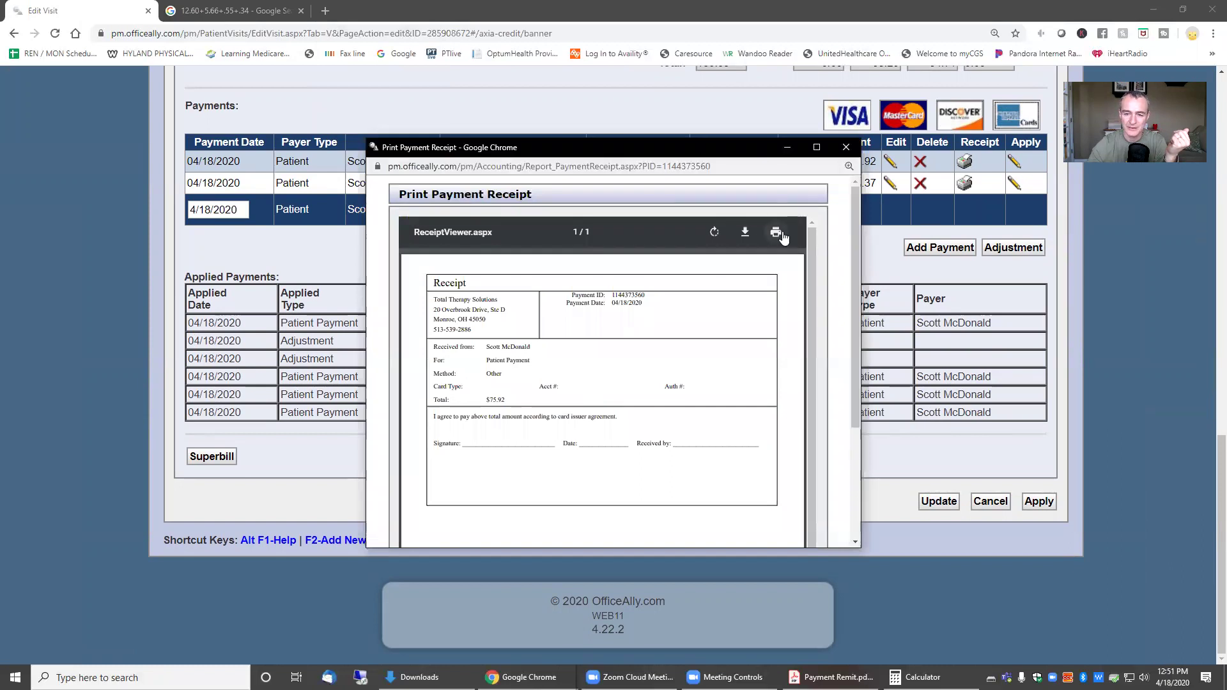
pyautogui.click(817, 148)
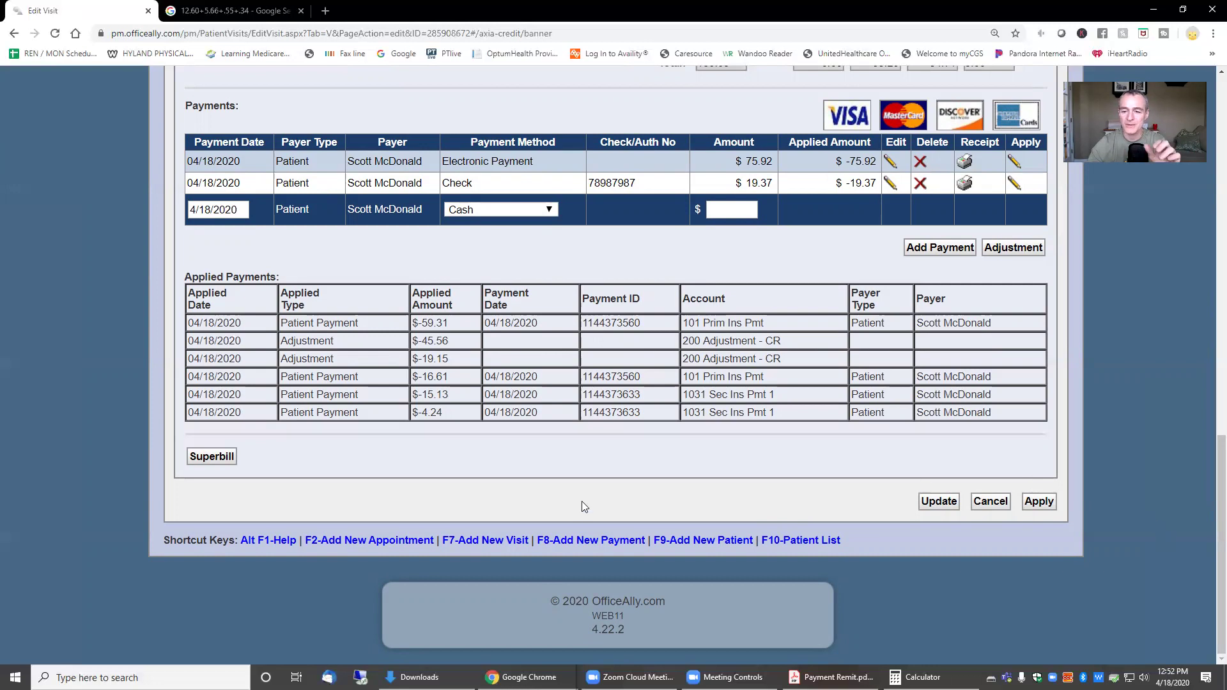
pyautogui.scroll(10, 582, 501)
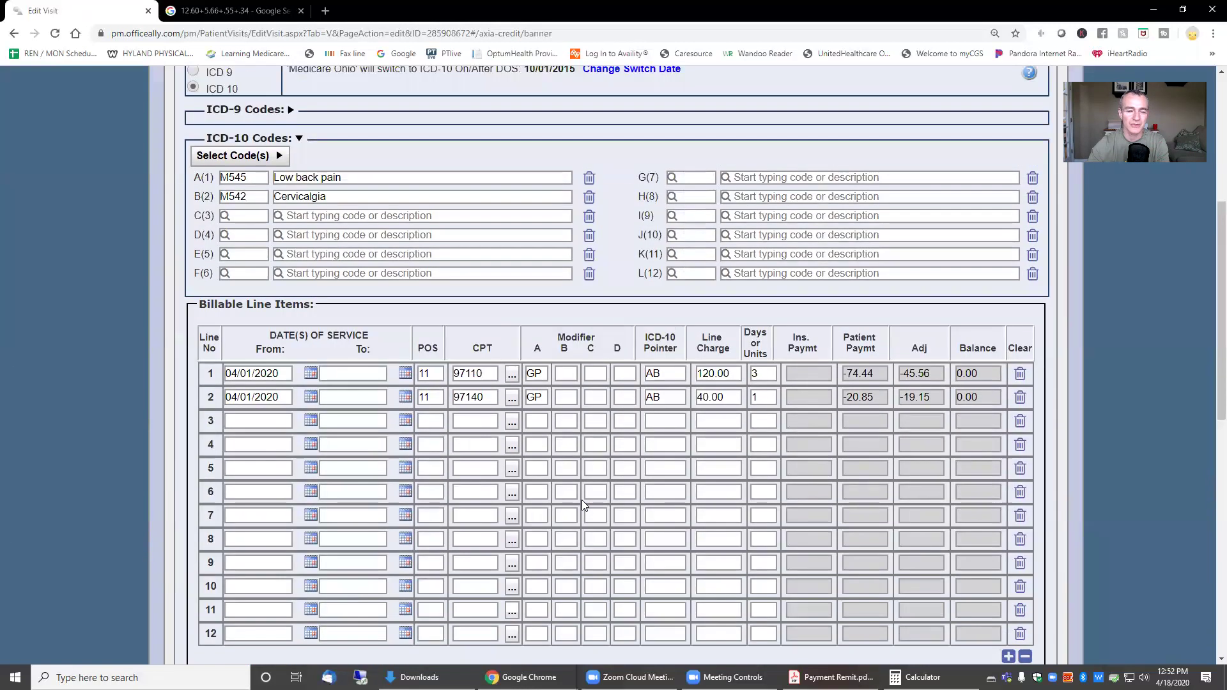
pyautogui.scroll(5, 582, 499)
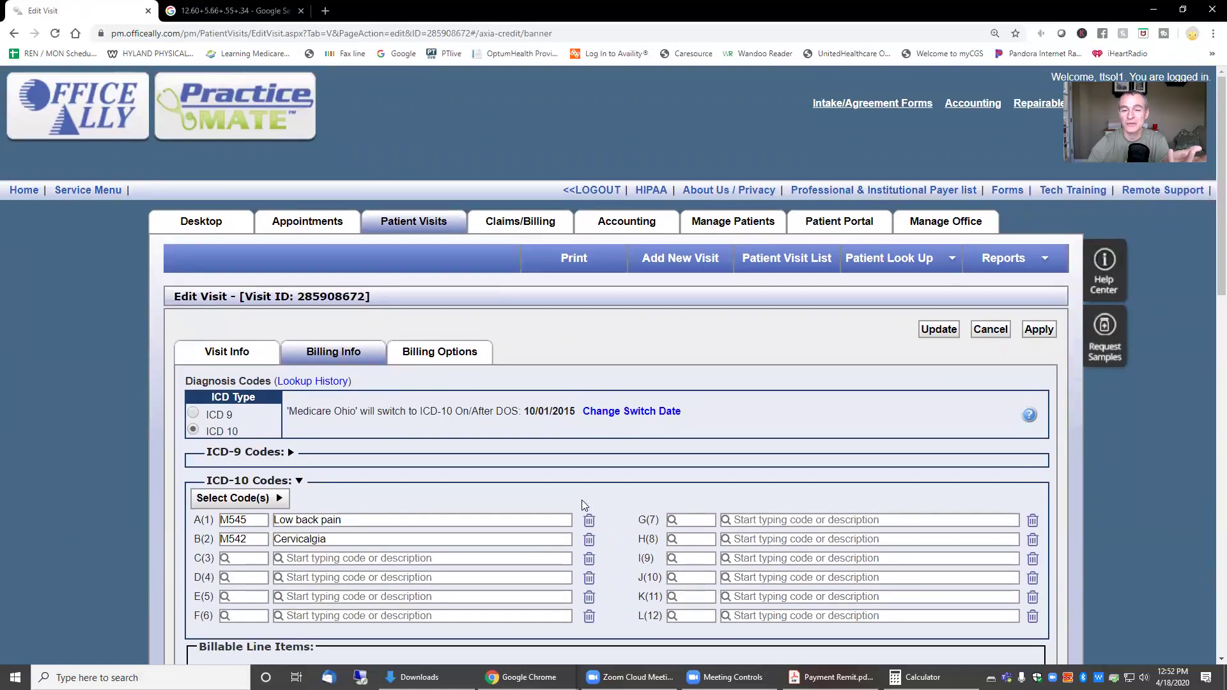
pyautogui.scroll(-9, 581, 500)
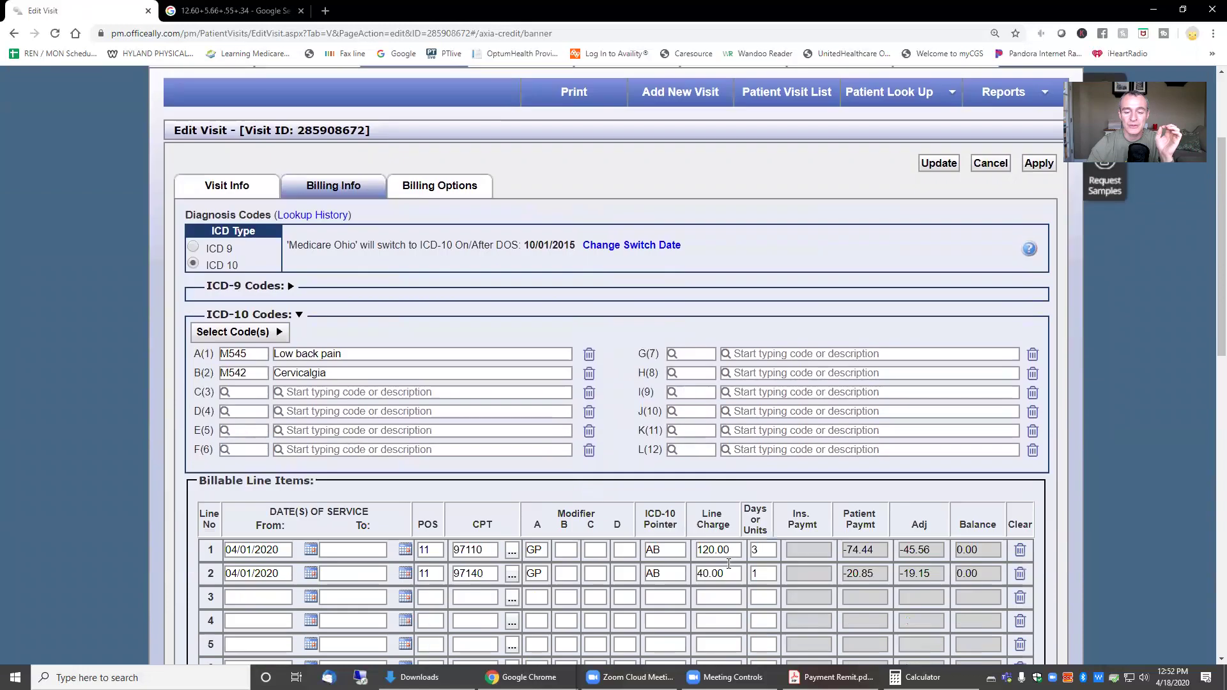